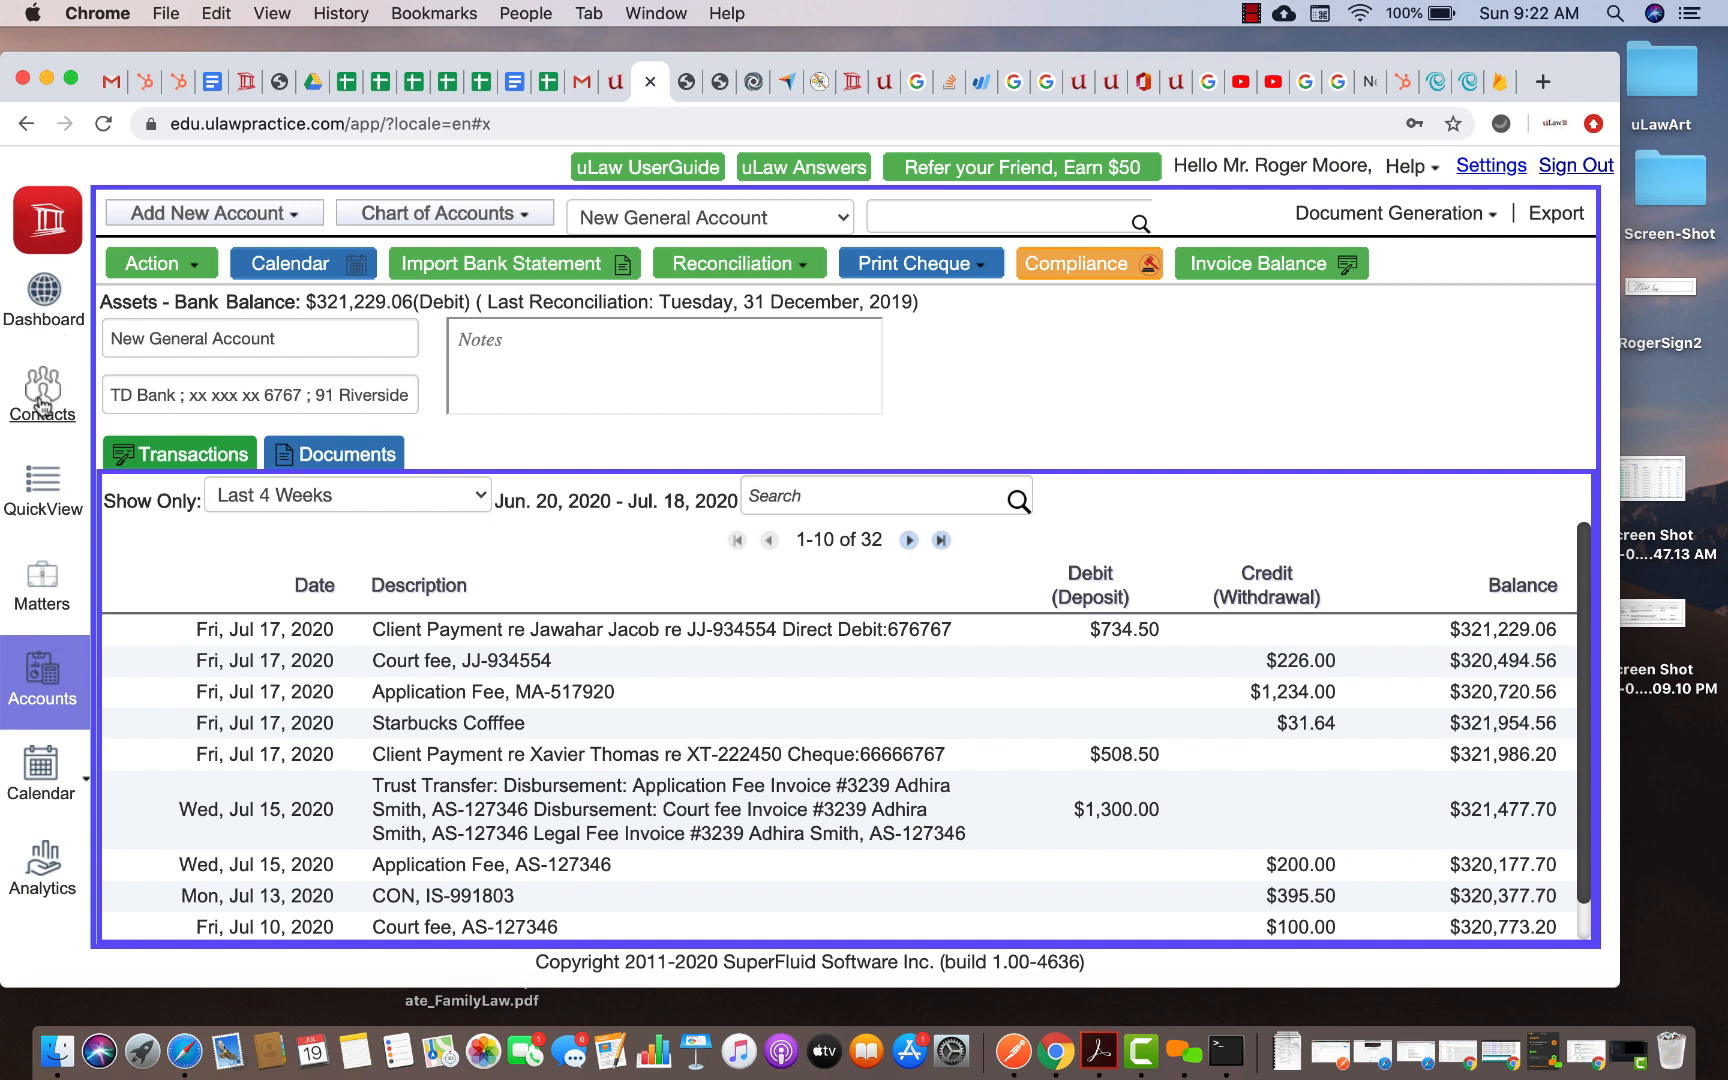
Switch from the bank Accounts page to the Contacts list of clients
click(42, 404)
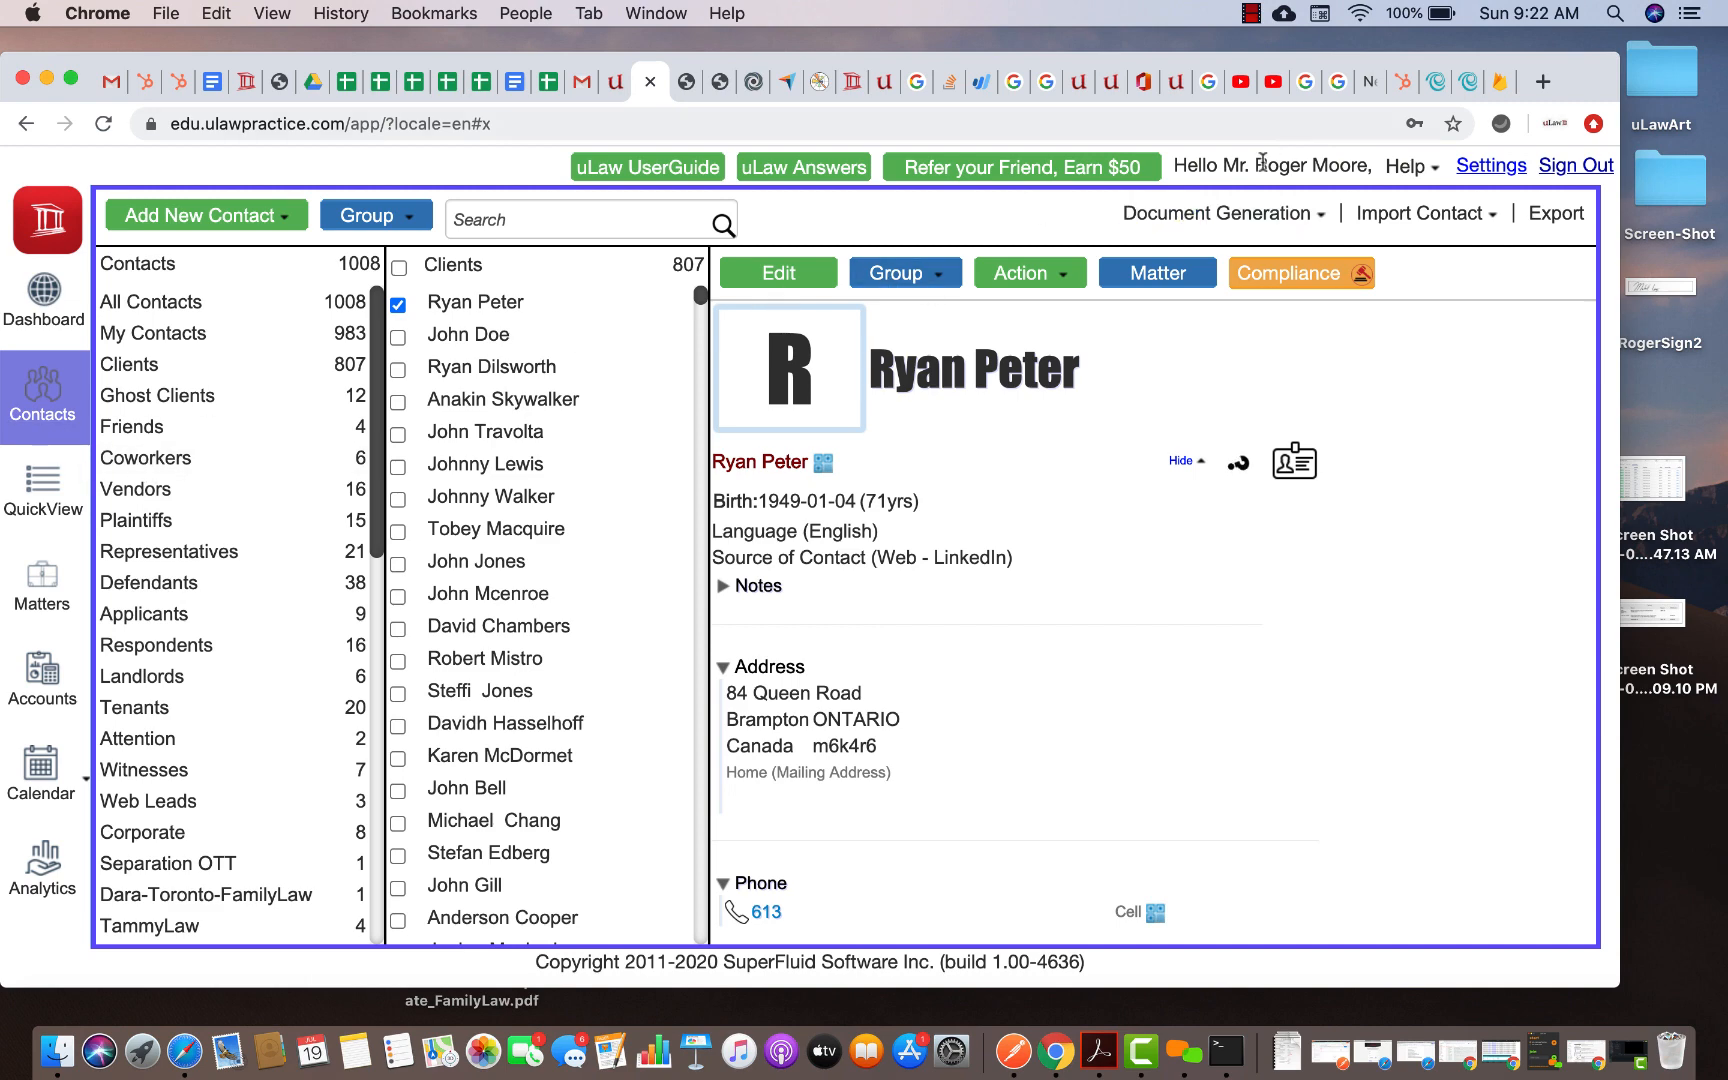
Generate the blank 'Client Intake - Generic' form as a PDF and open the download in Acrobat
click(1230, 218)
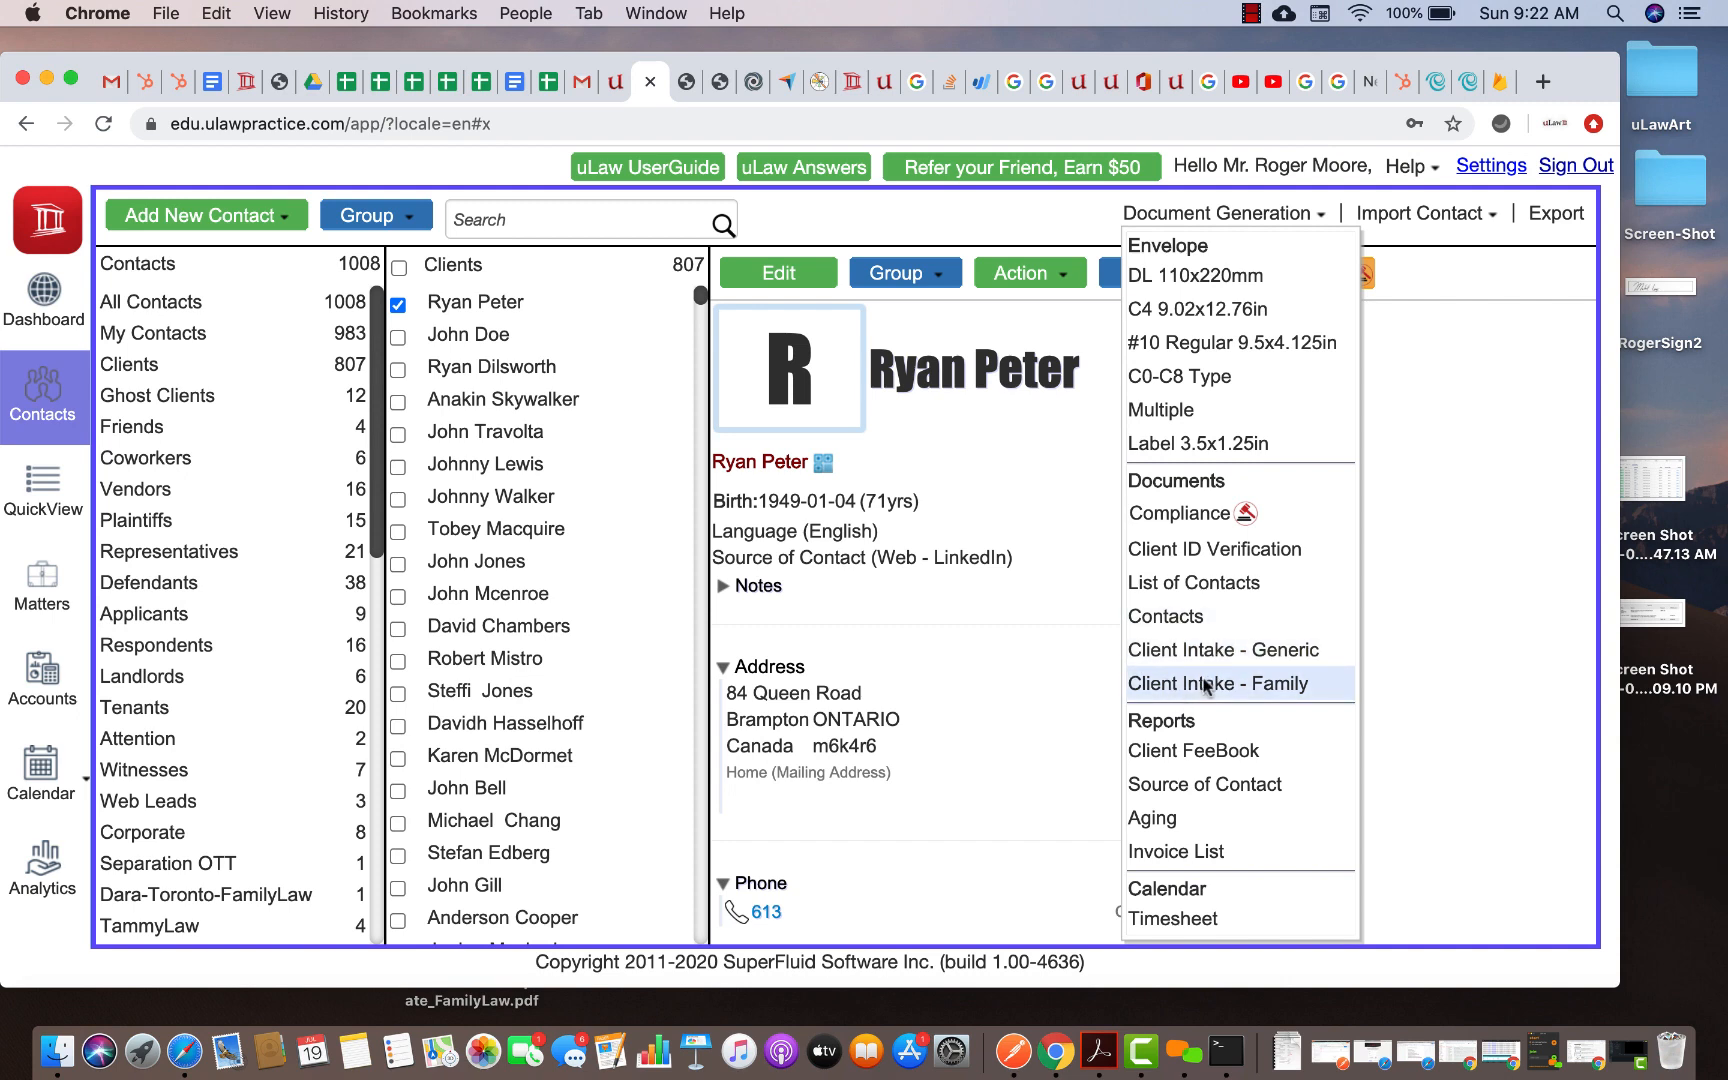
click(1217, 652)
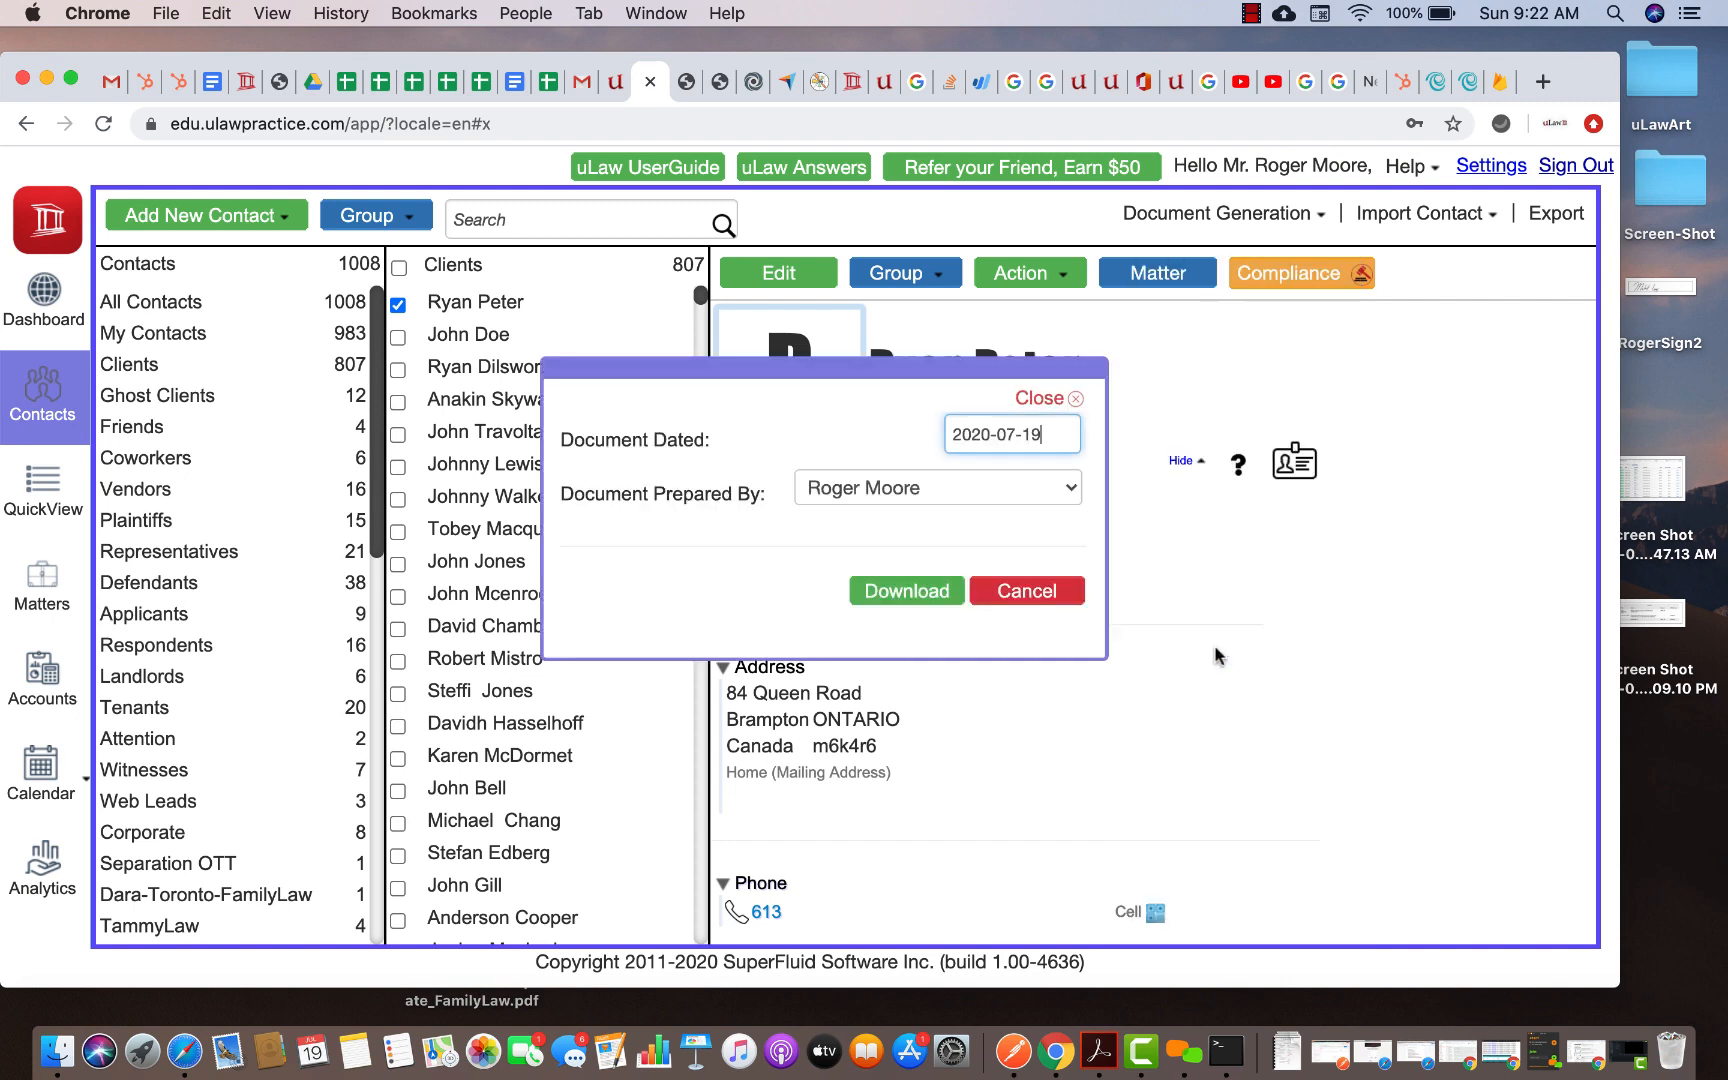
click(915, 600)
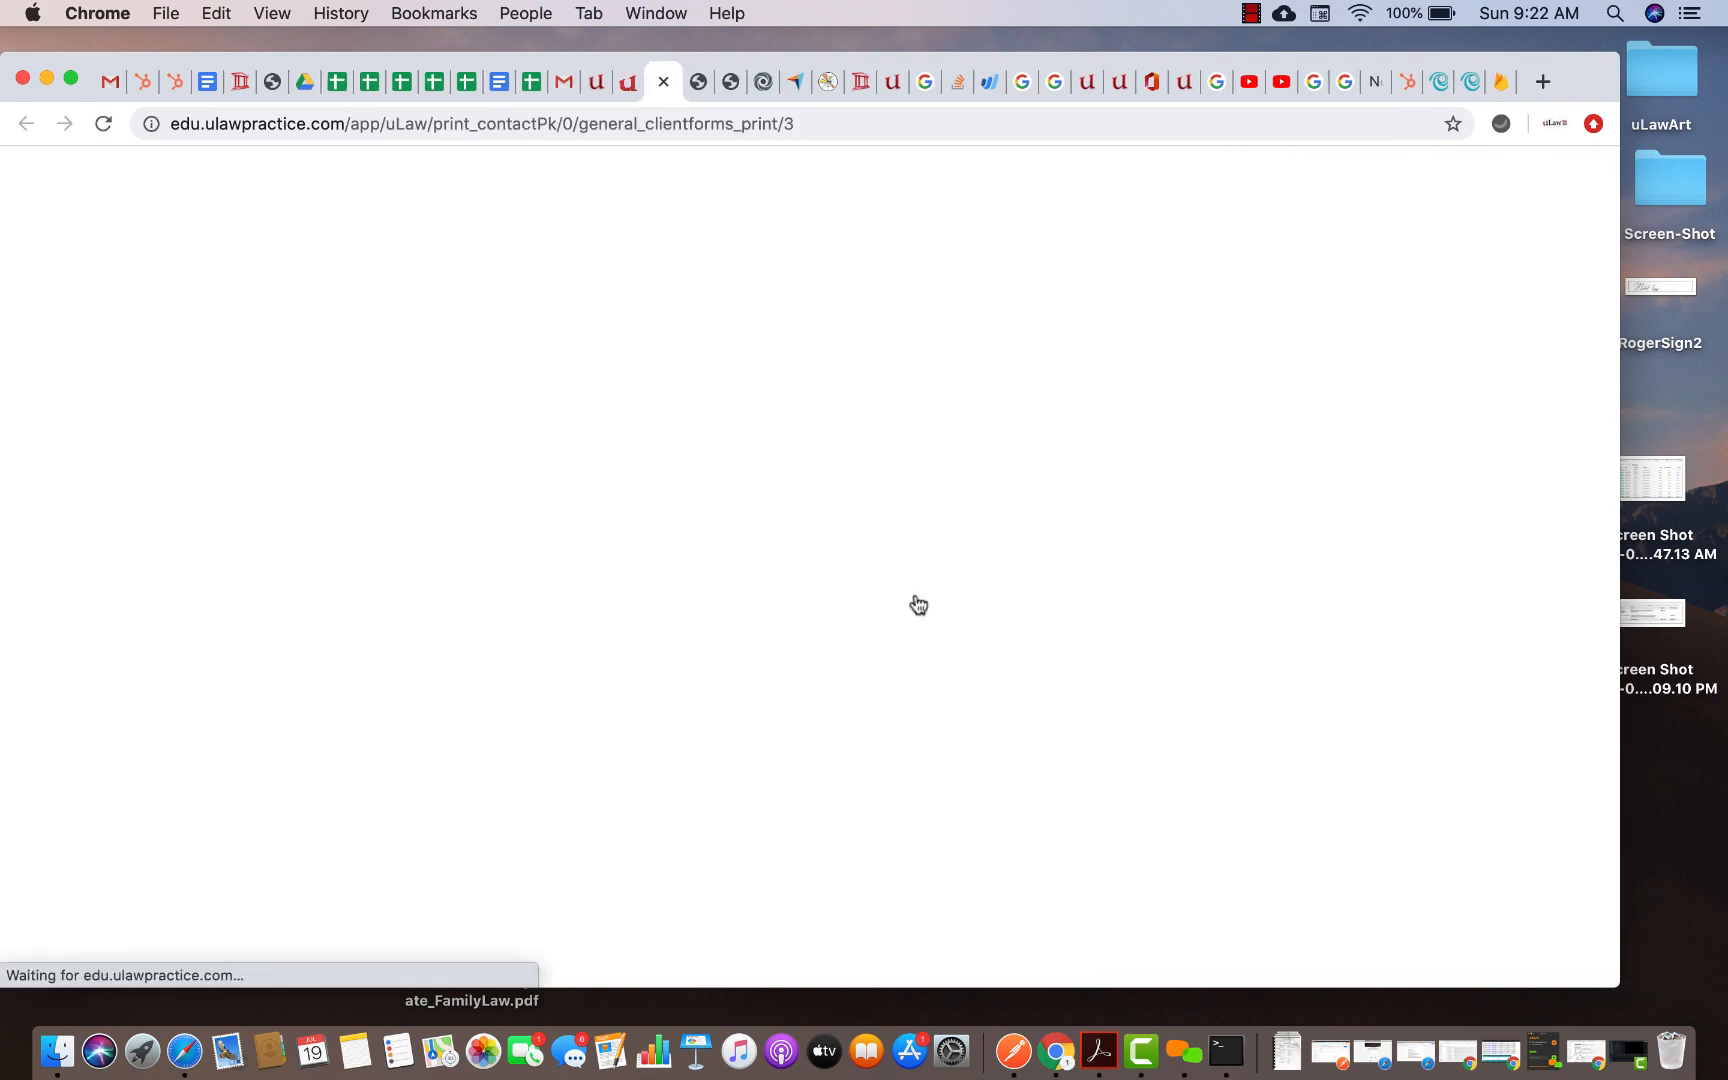
click(1288, 1048)
click(1278, 968)
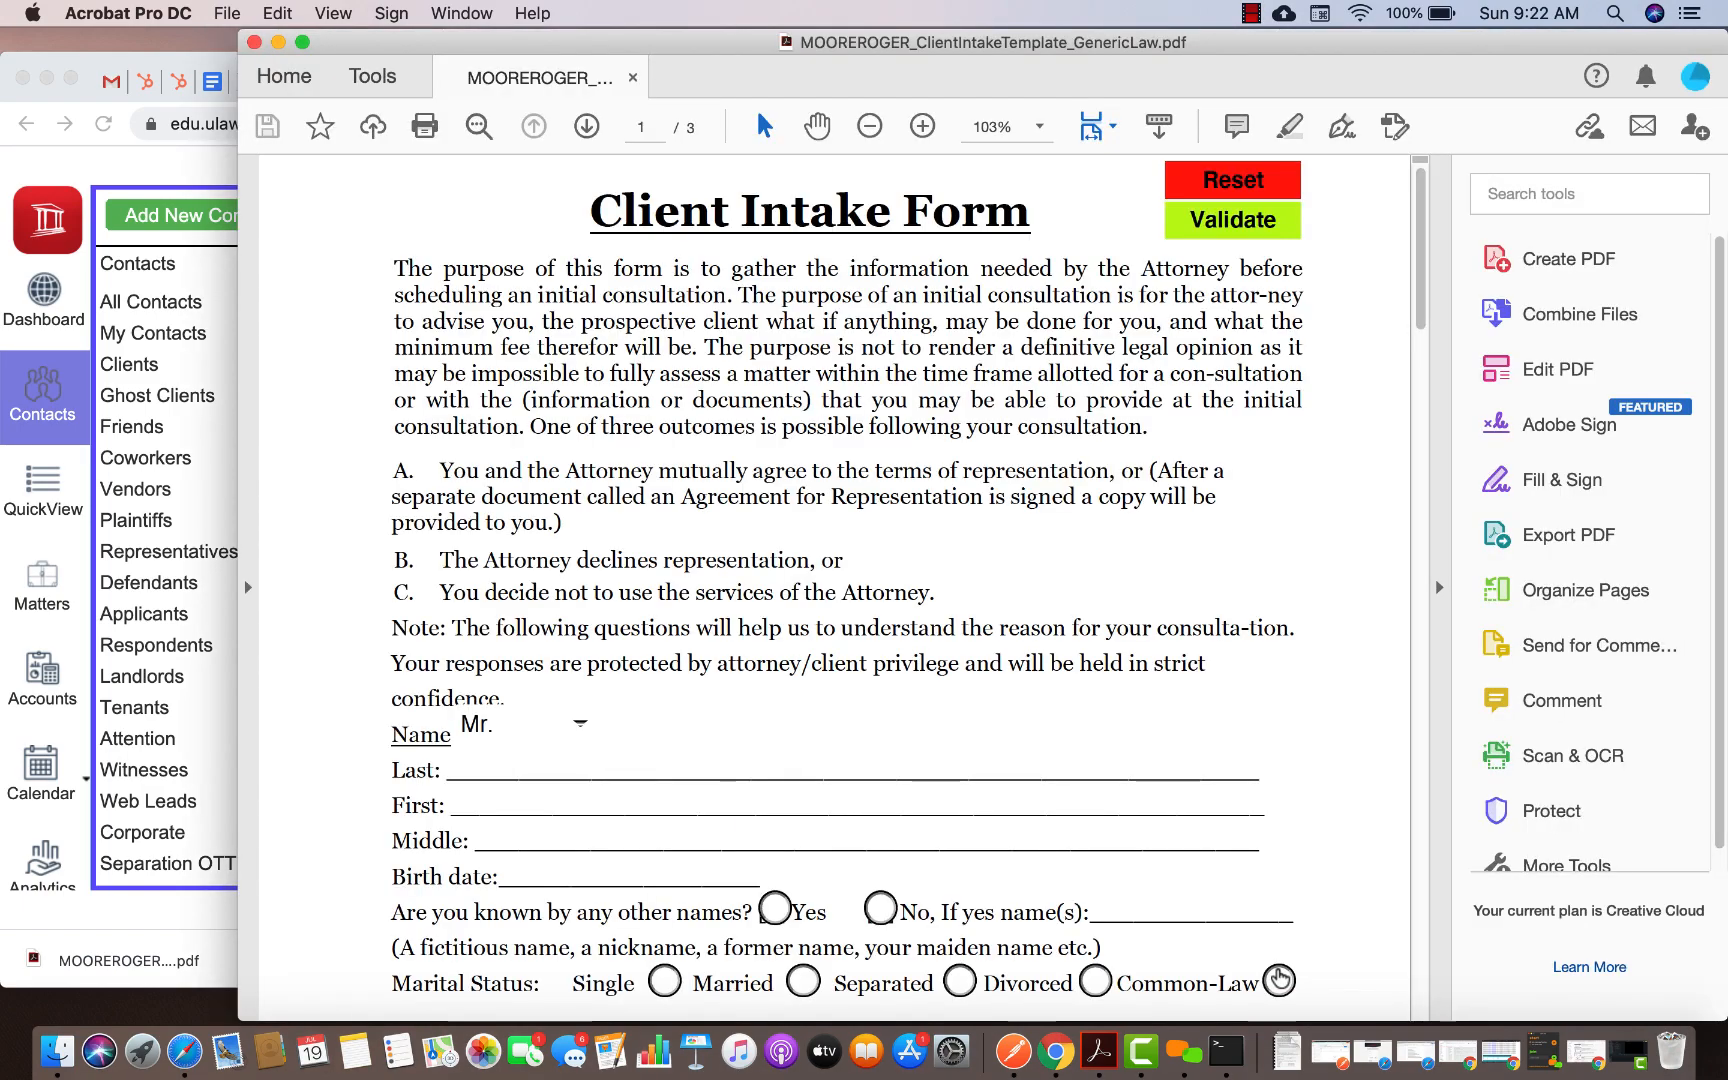
Set the intake form's name title to Ms
scroll(990, 820, down, 20)
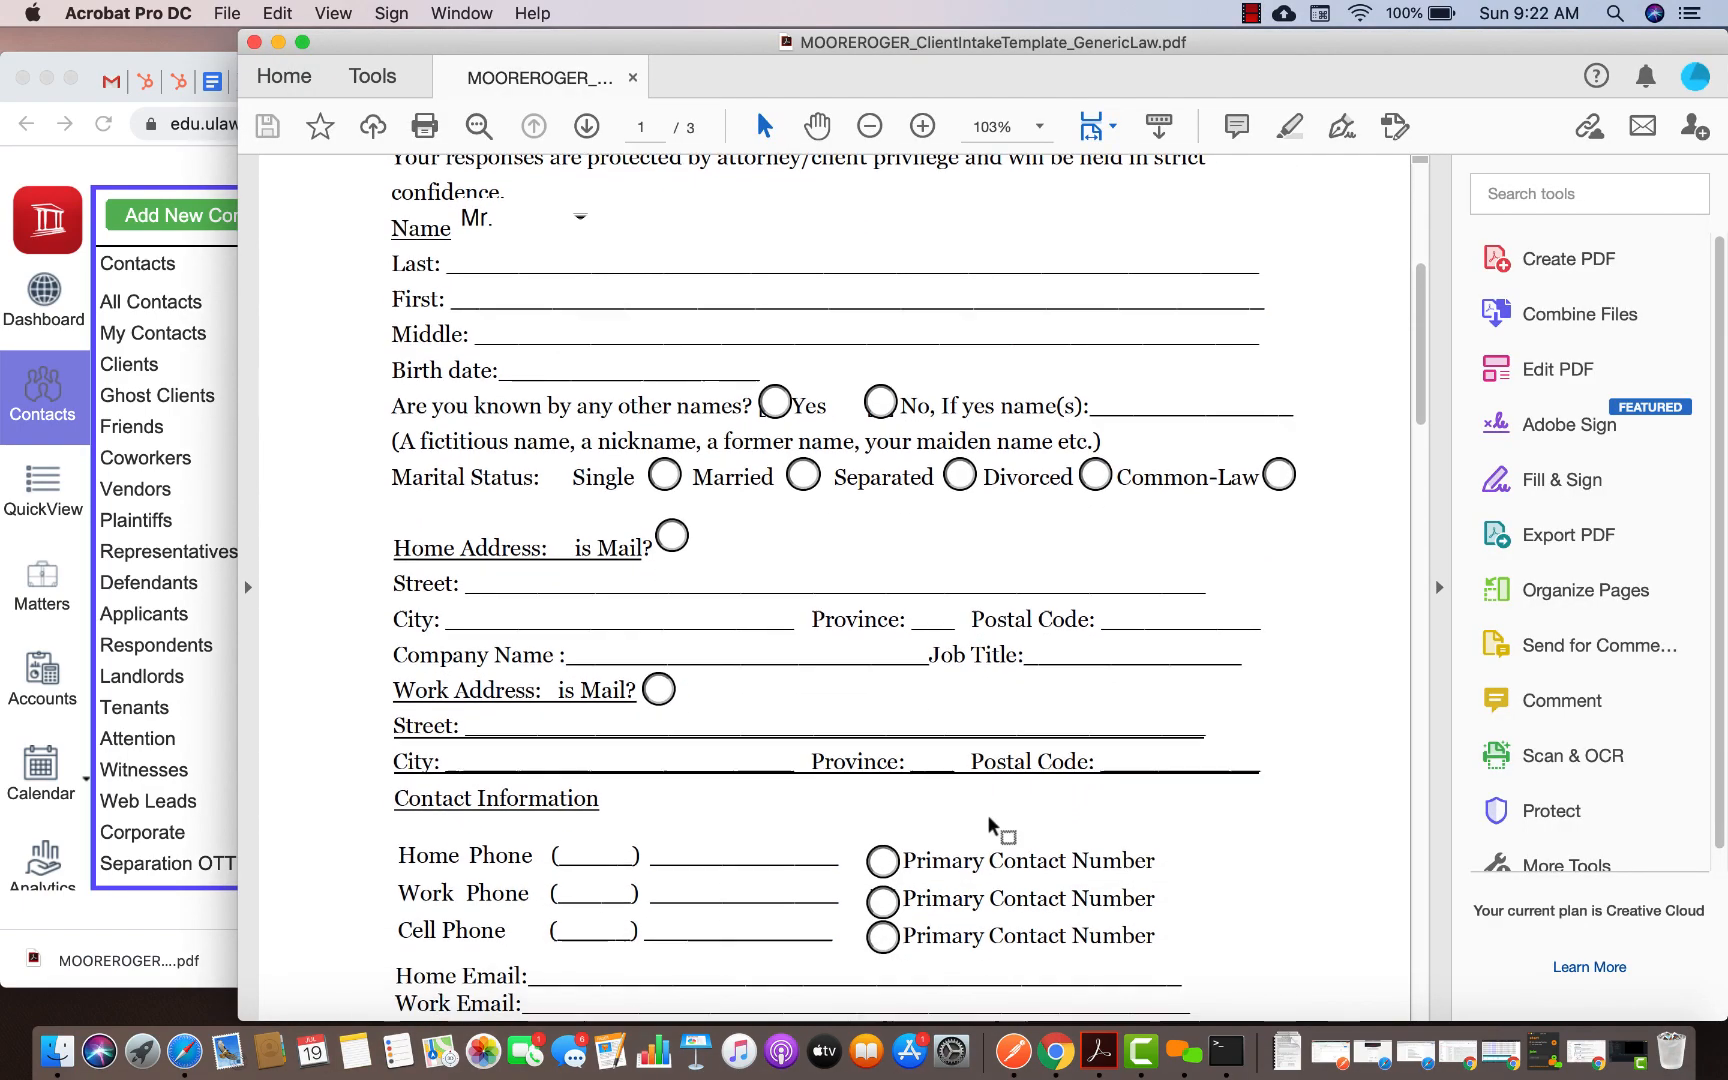
scroll(989, 817, down, 20)
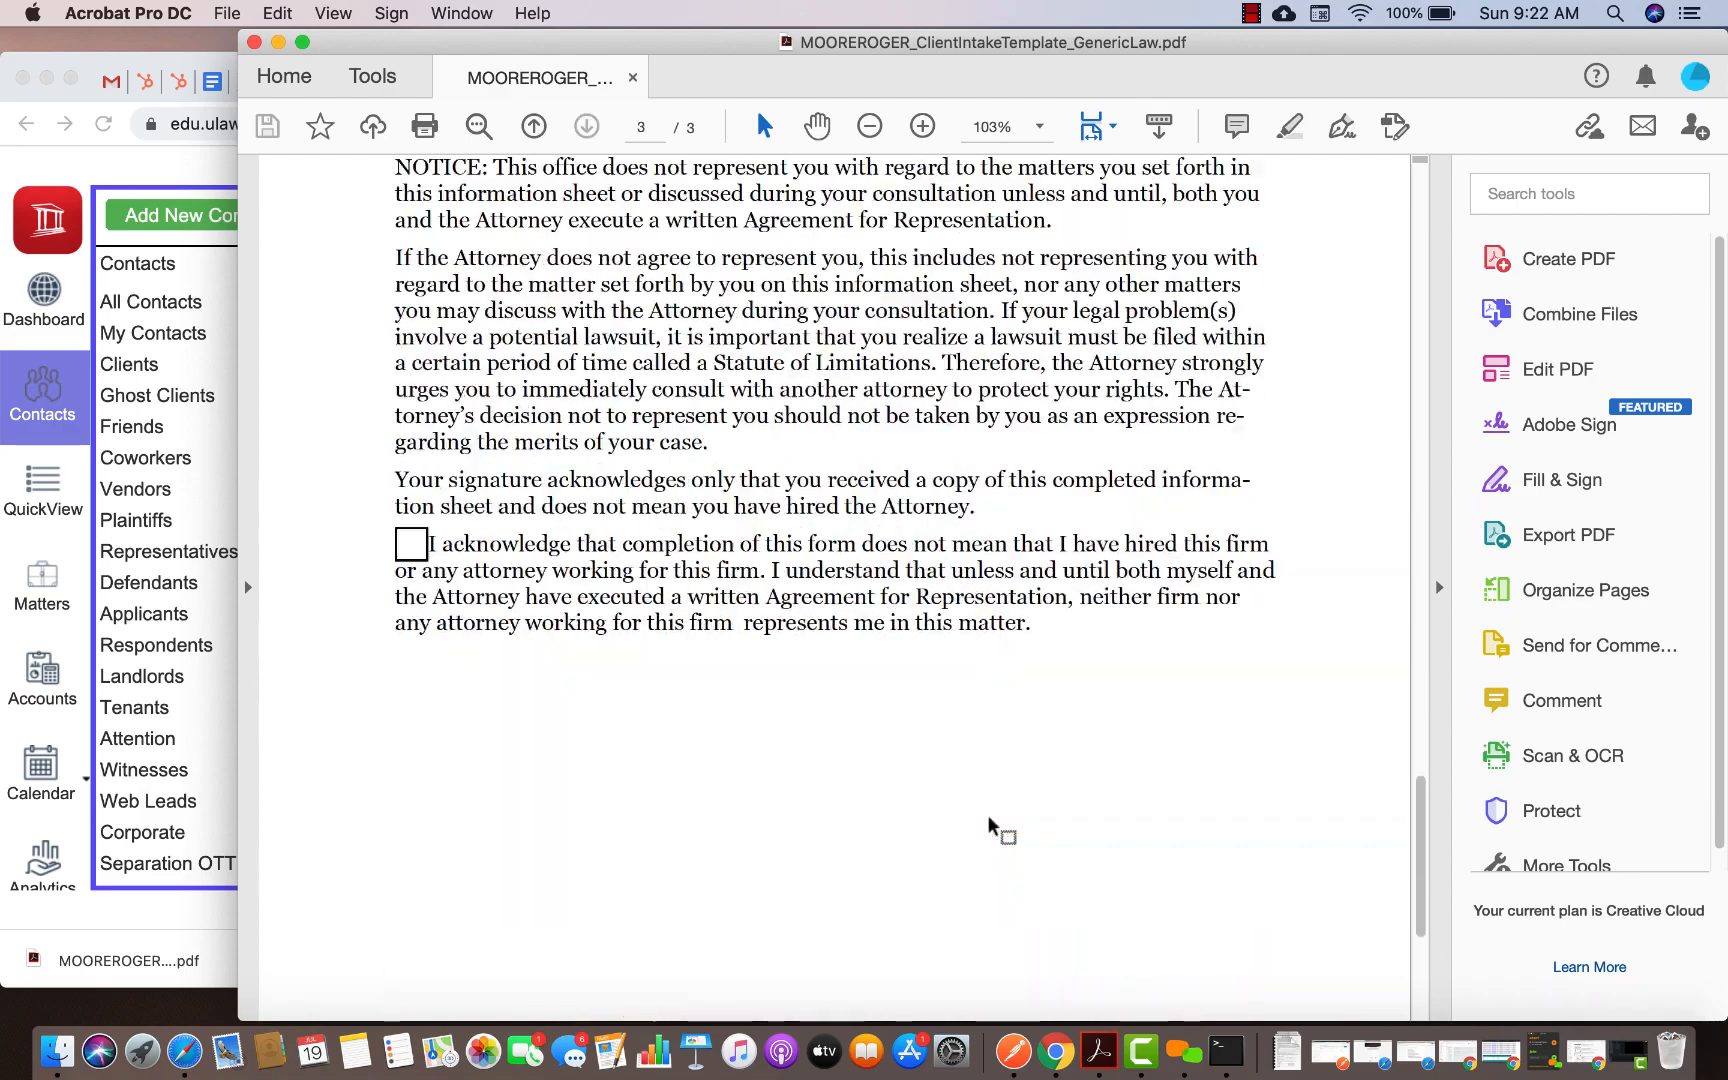
scroll(989, 817, up, 20)
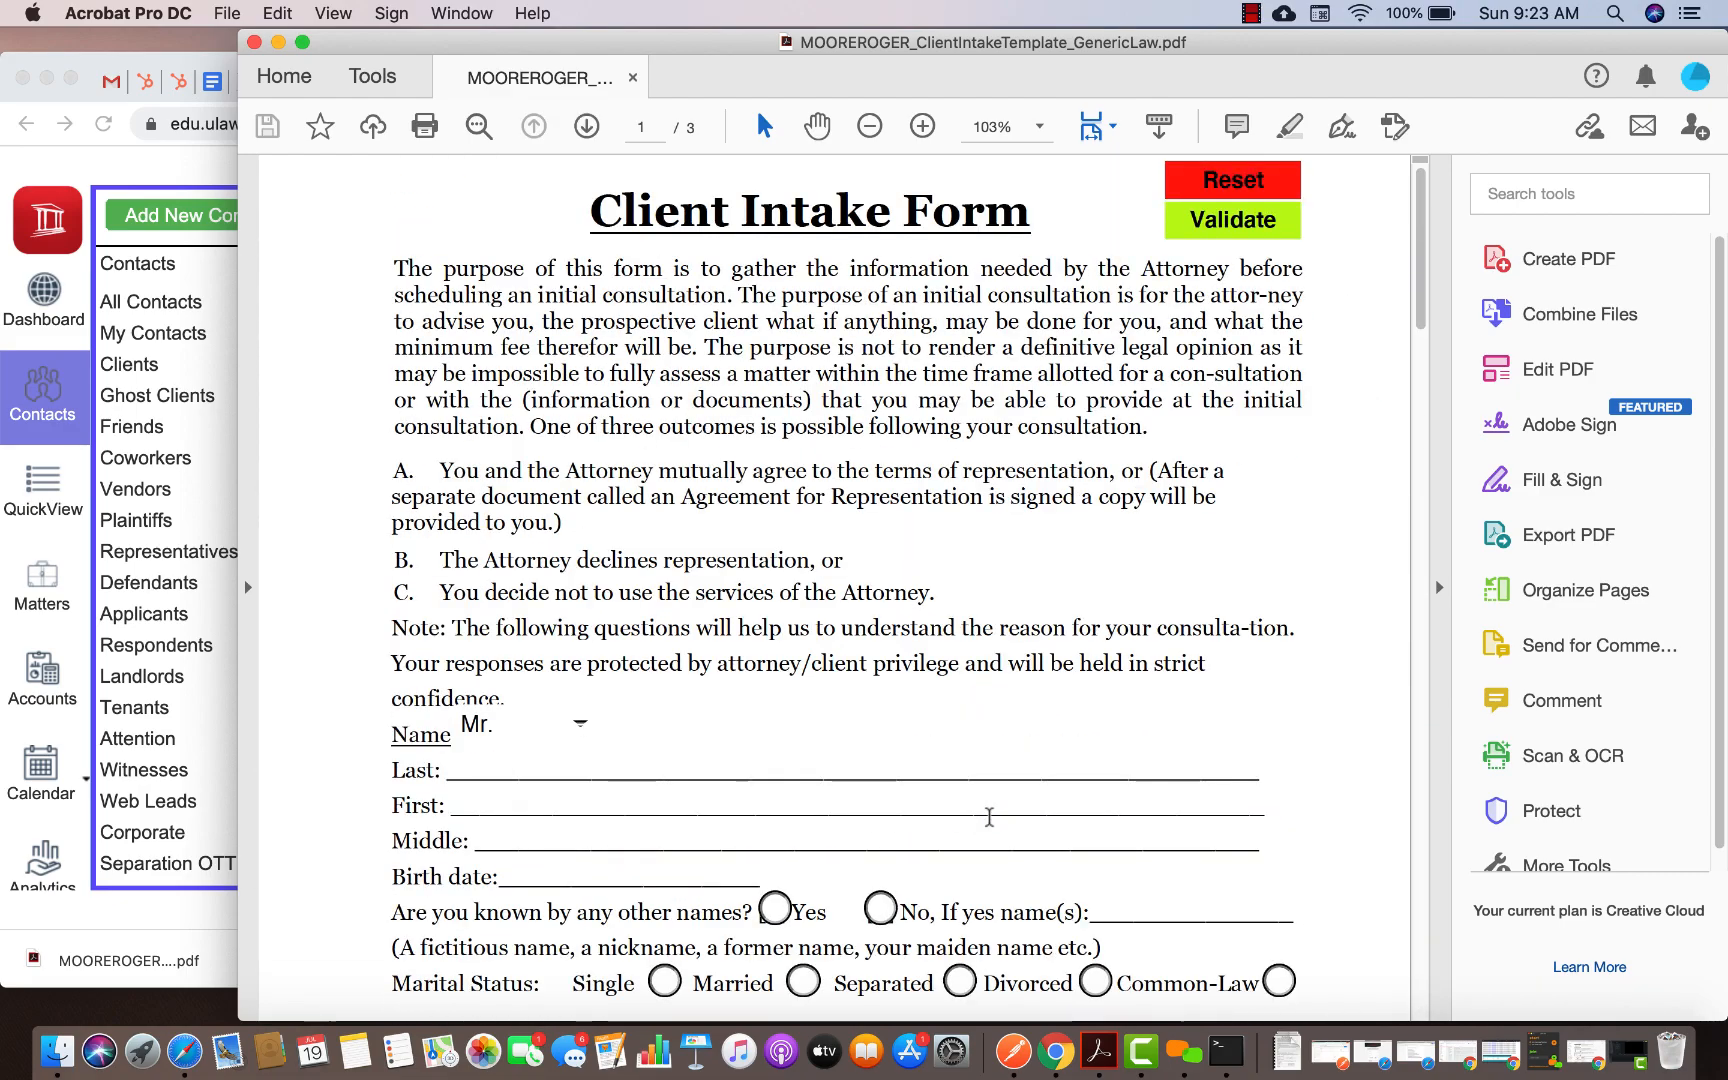
scroll(989, 817, down, 5)
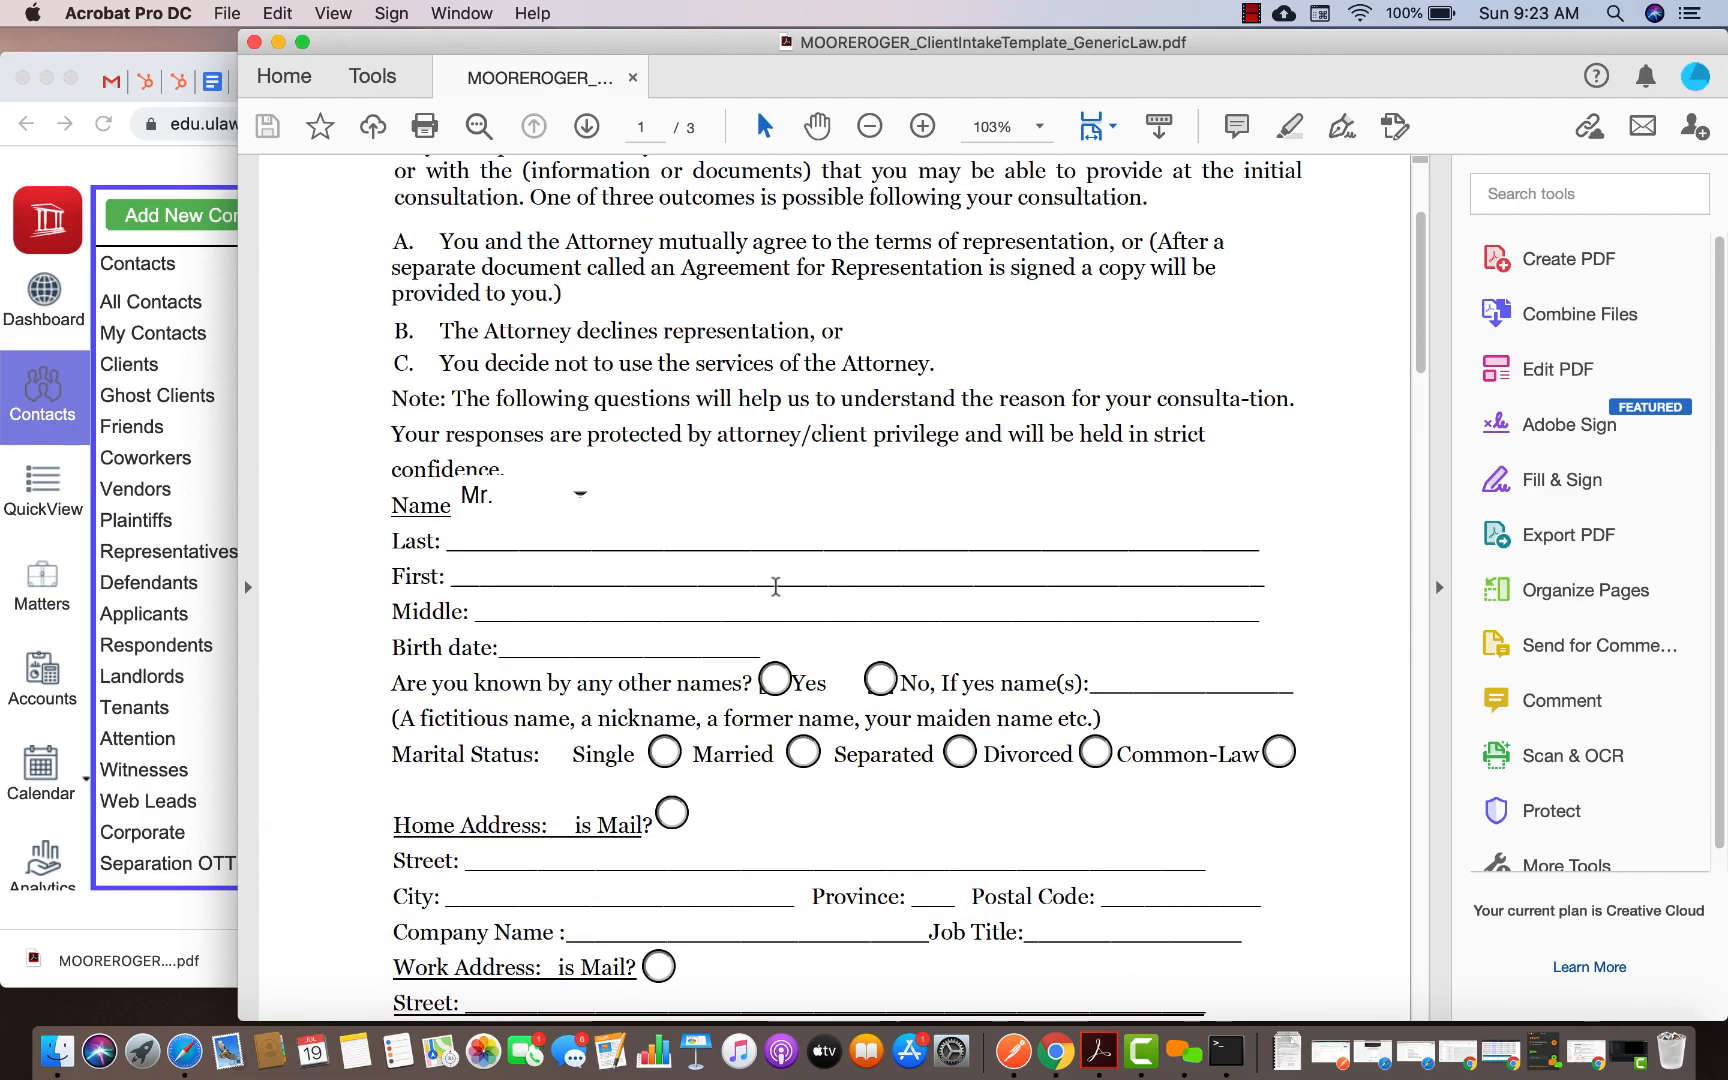
scroll(650, 503, down, 3)
scroll(650, 503, up, 1)
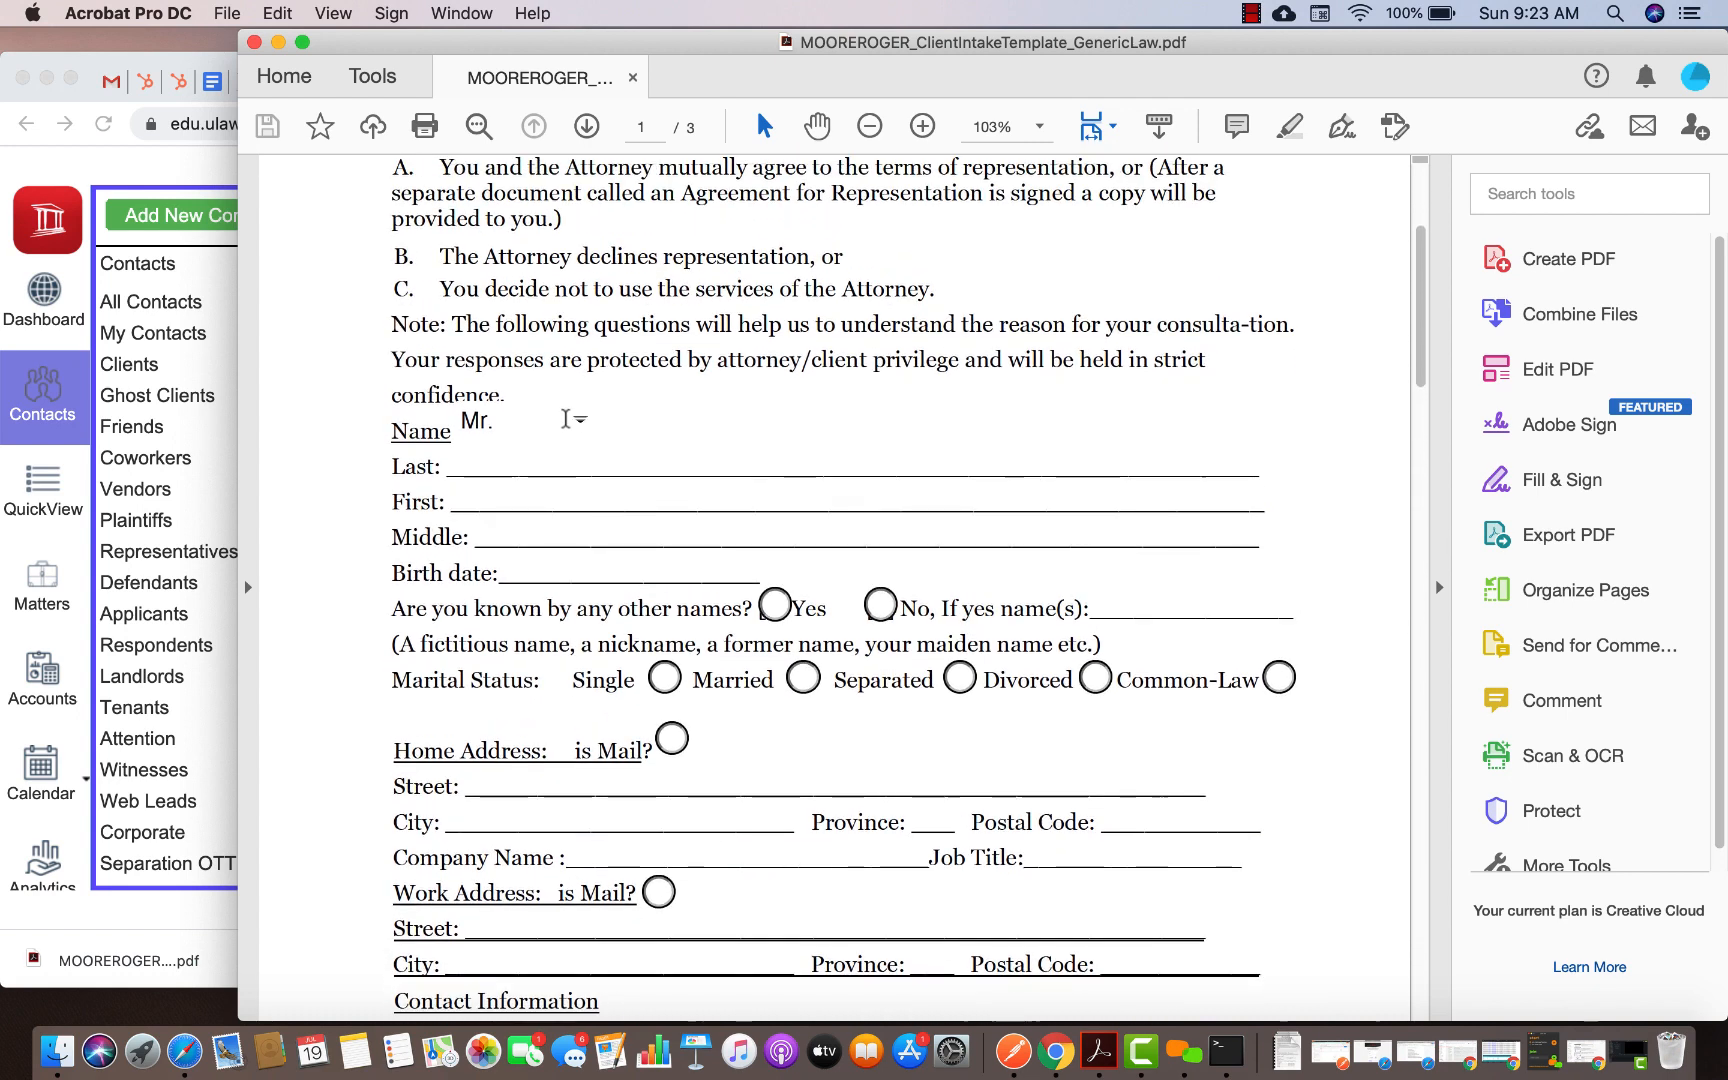
click(578, 427)
click(500, 480)
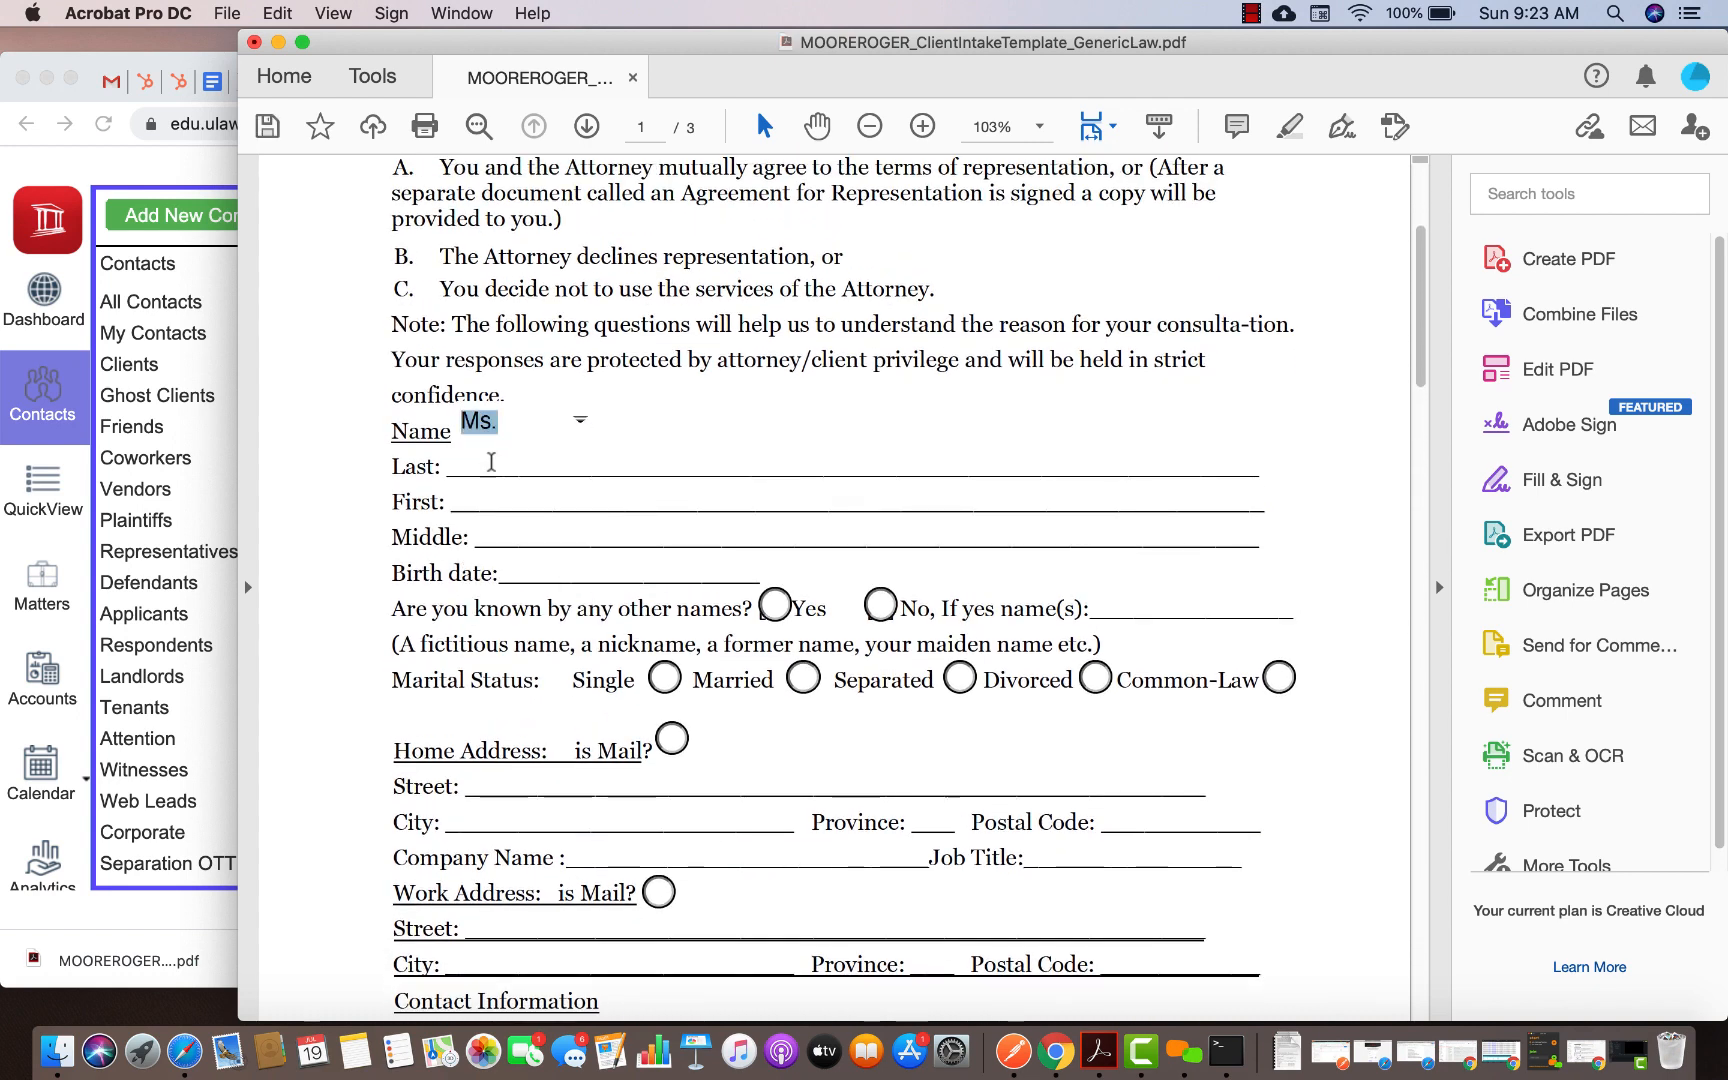
Enter the client's last, first and middle names in the name fields
click(487, 457)
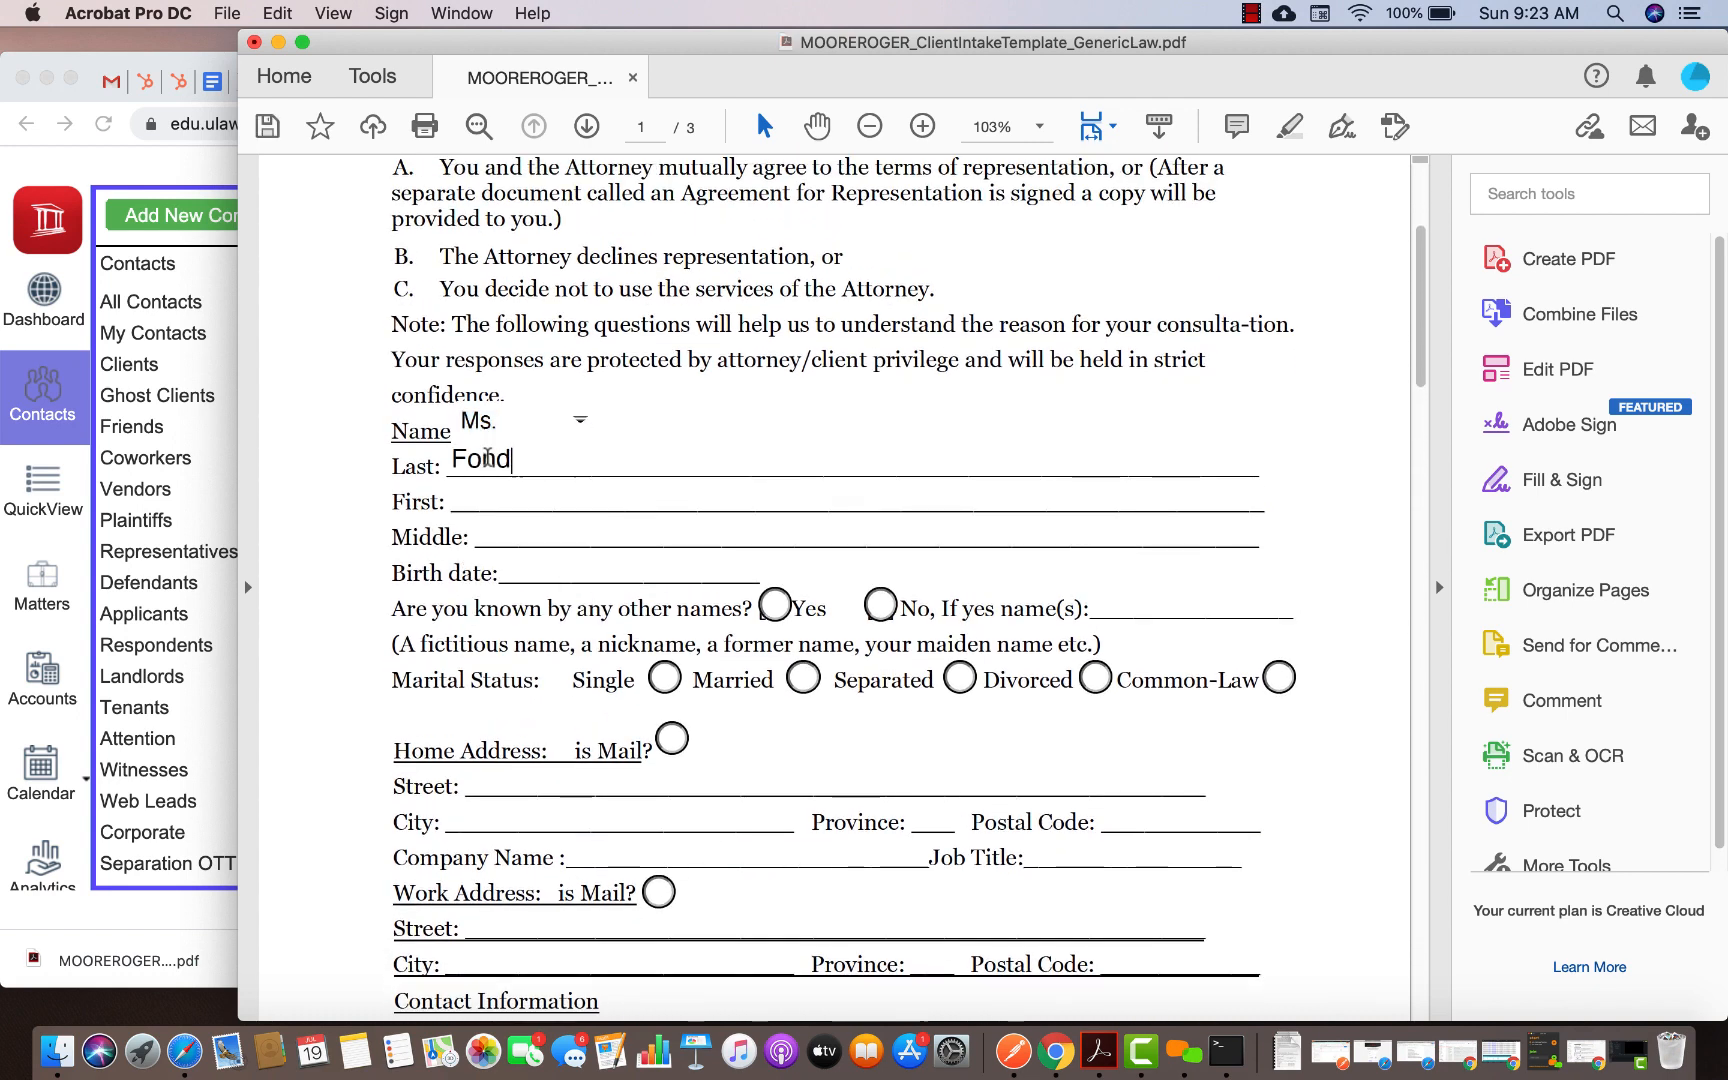
click(483, 499)
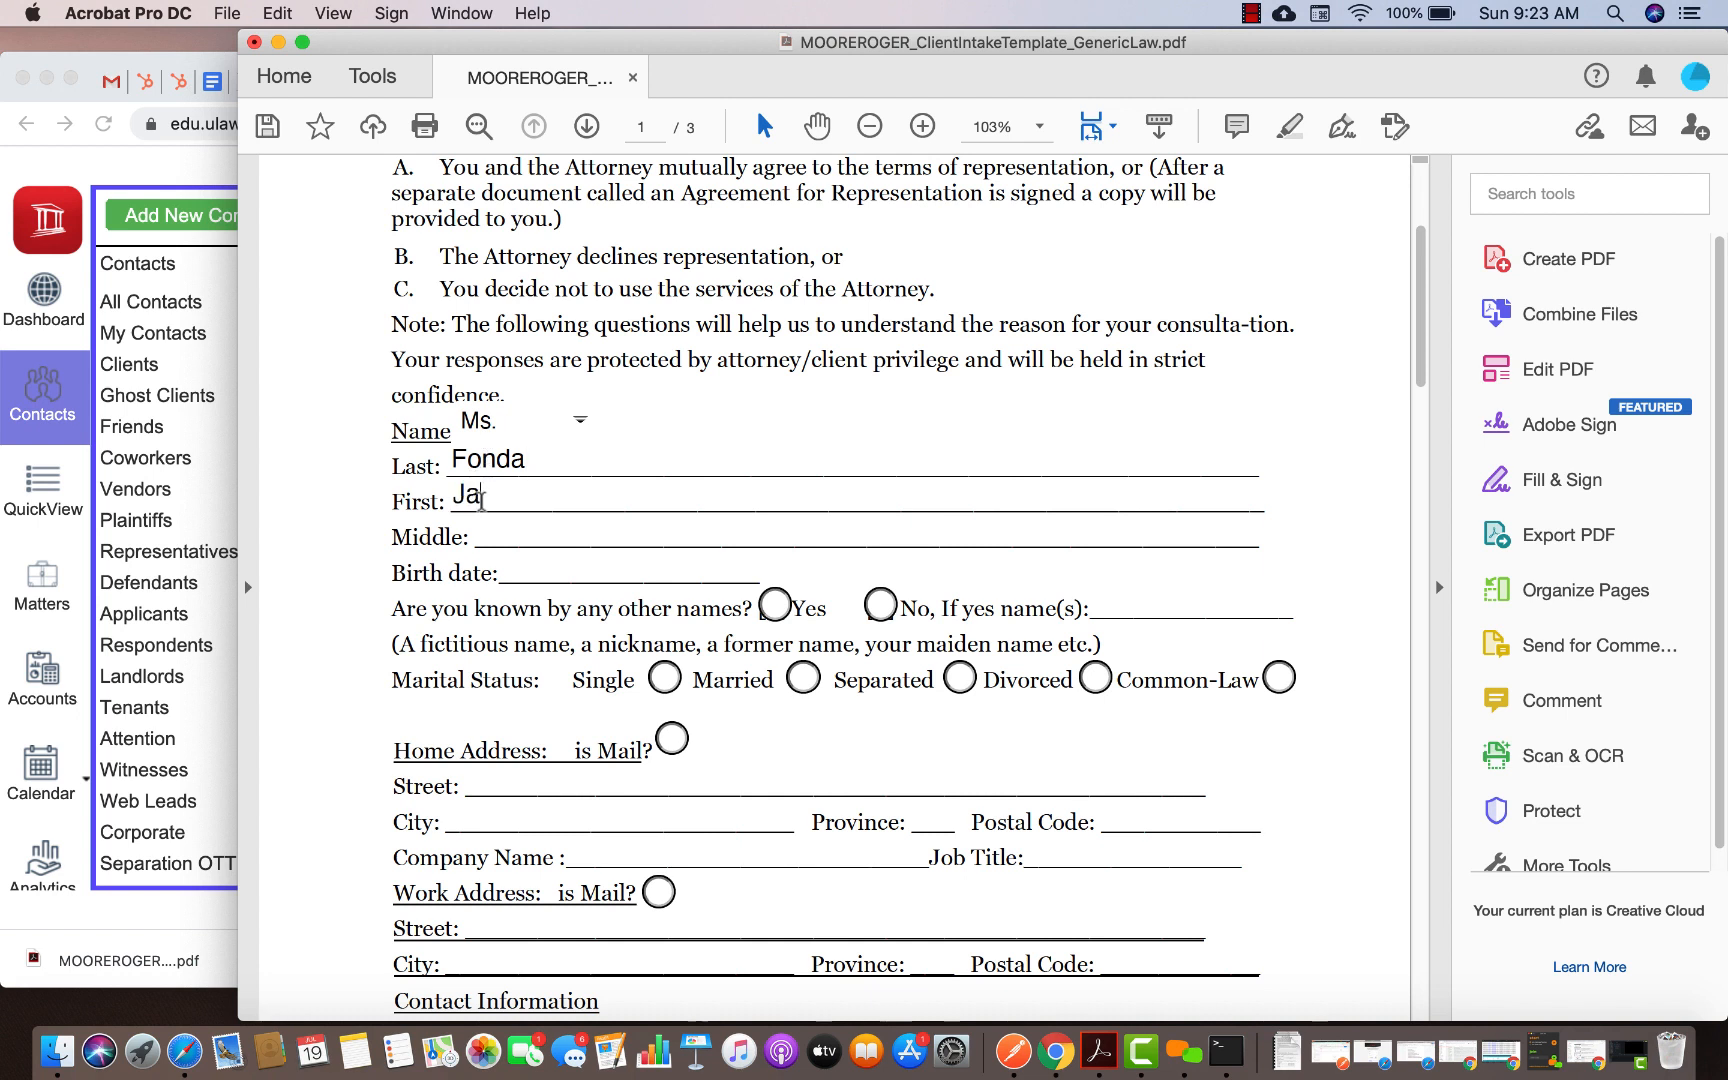
click(506, 533)
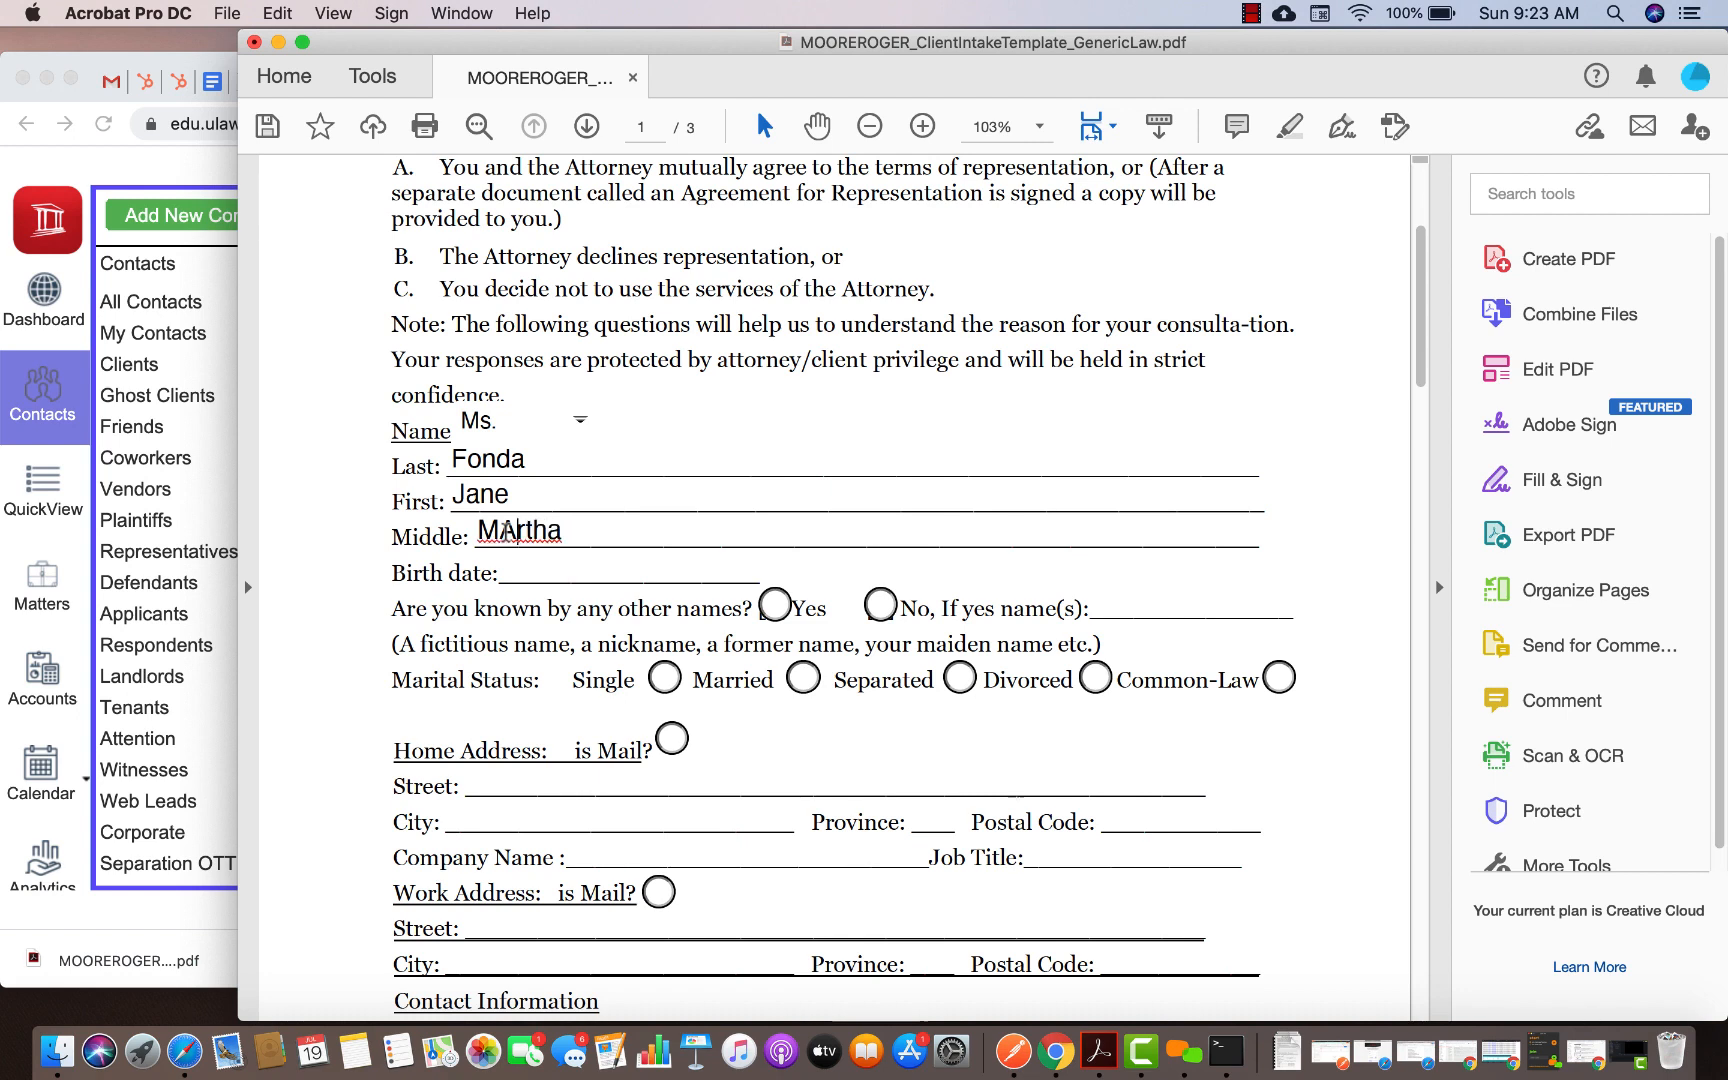
scroll(872, 424, up, 4)
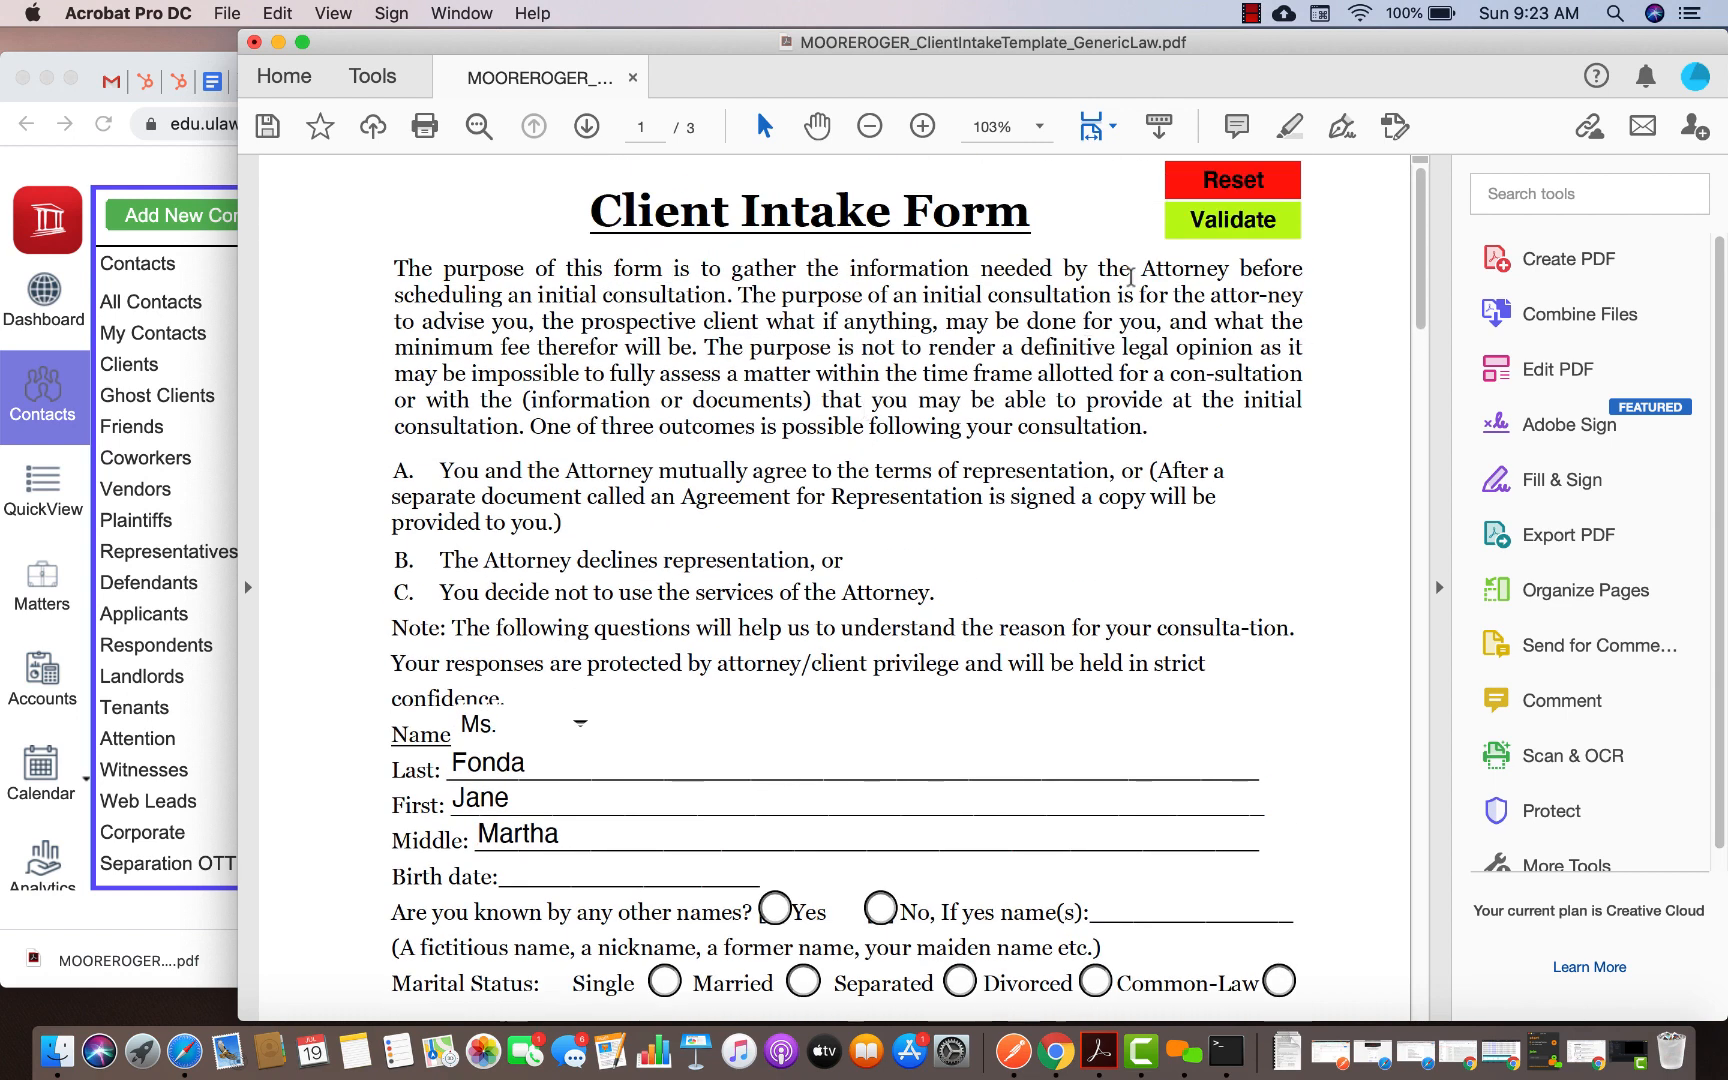
Validate the form for missing required fields and dismiss the warnings
click(1214, 230)
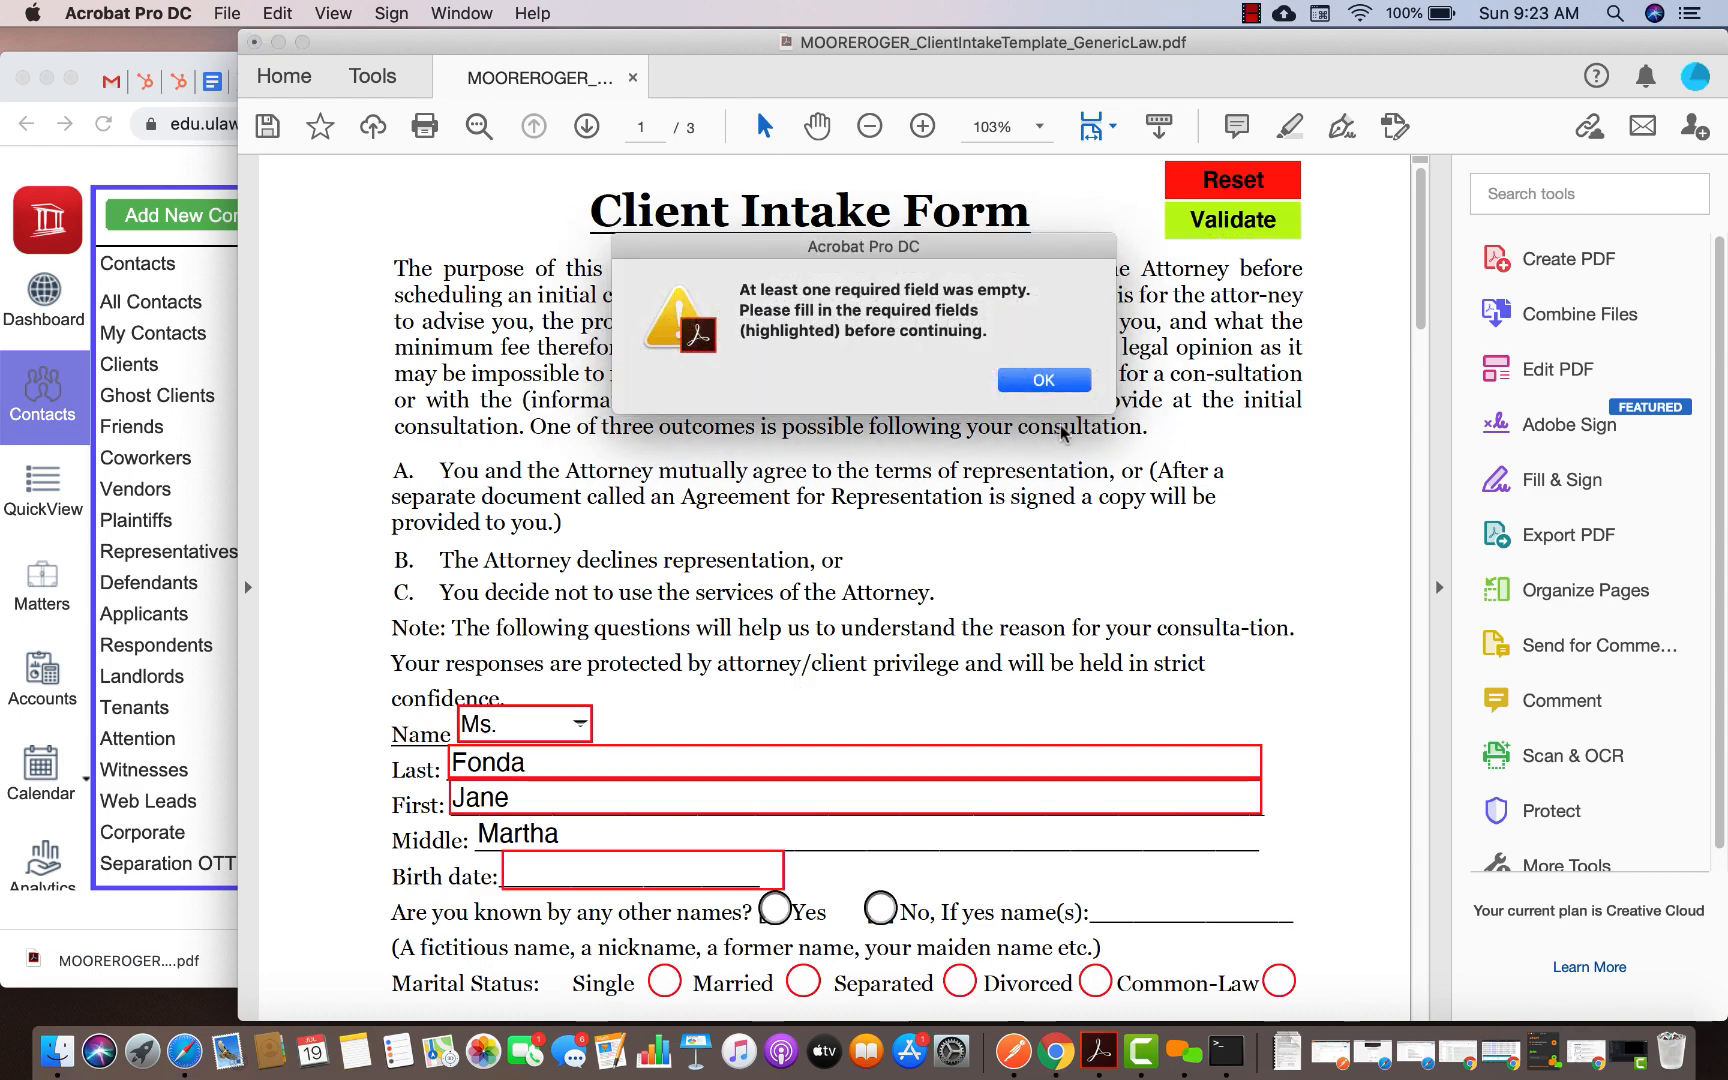
click(1044, 380)
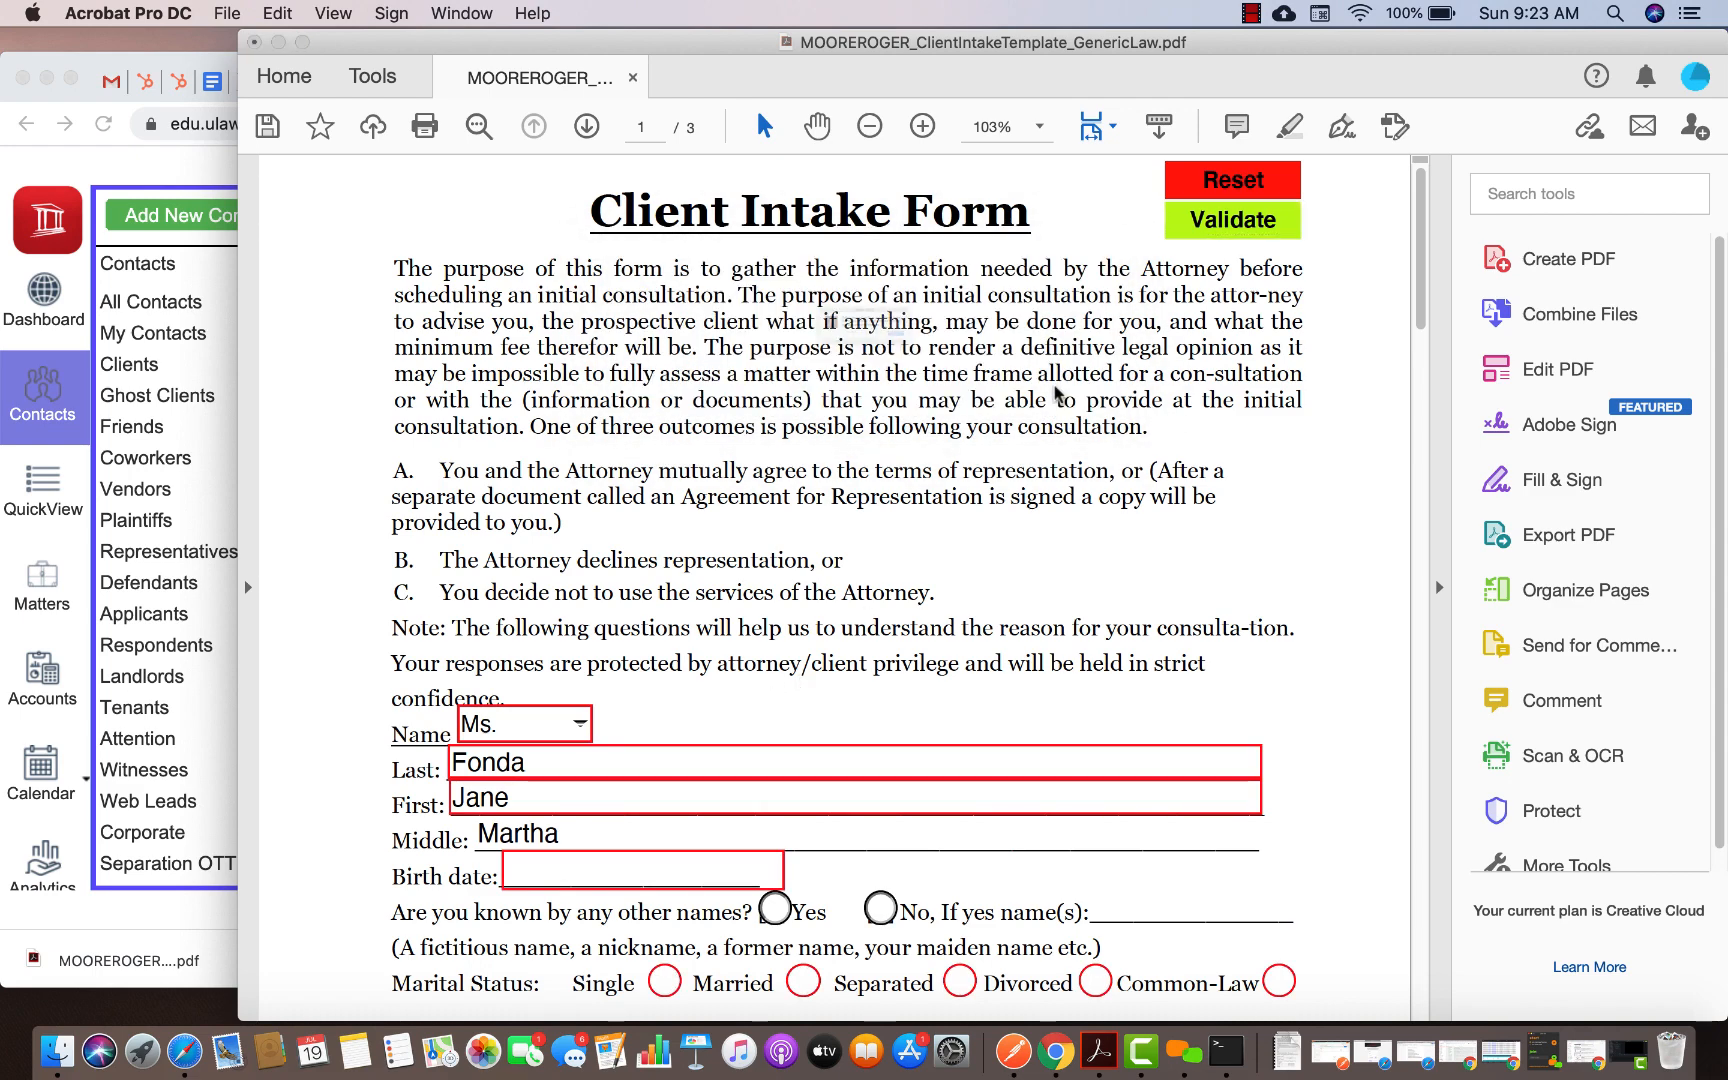
click(1044, 378)
Set the client's birth date to July 19, 2000
scroll(990, 500, down, 3)
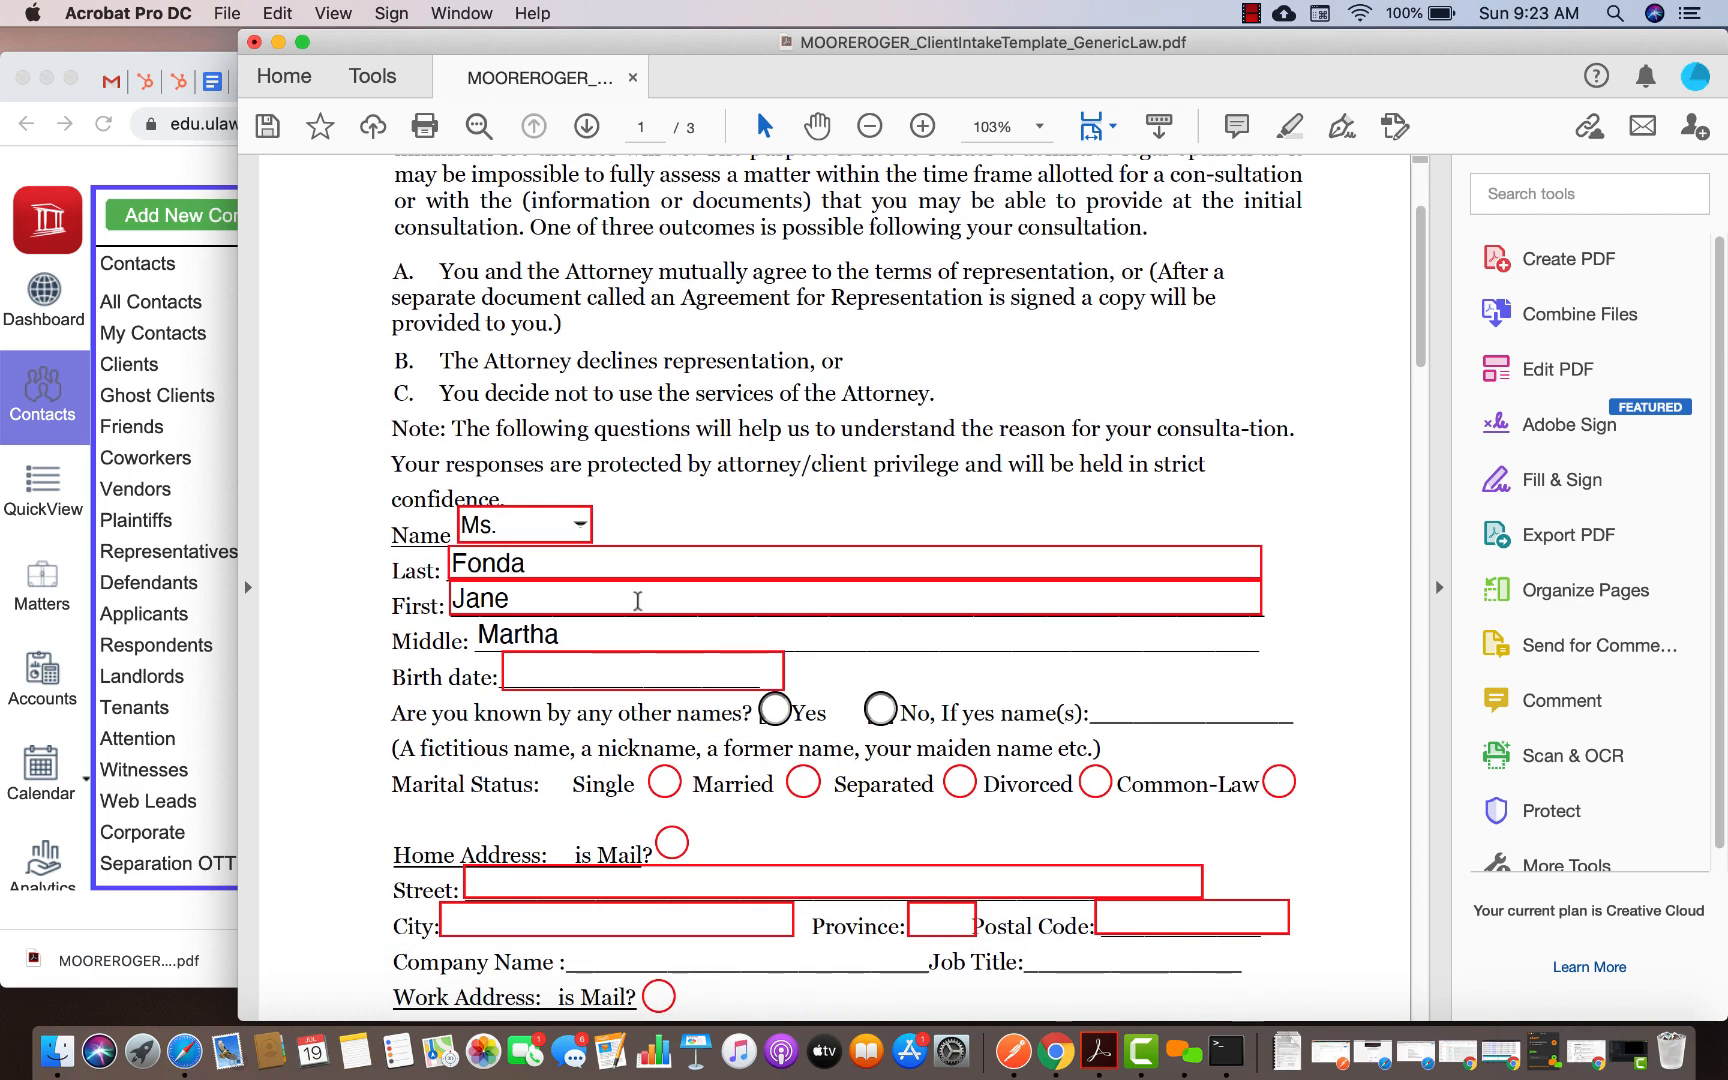
click(652, 667)
click(794, 670)
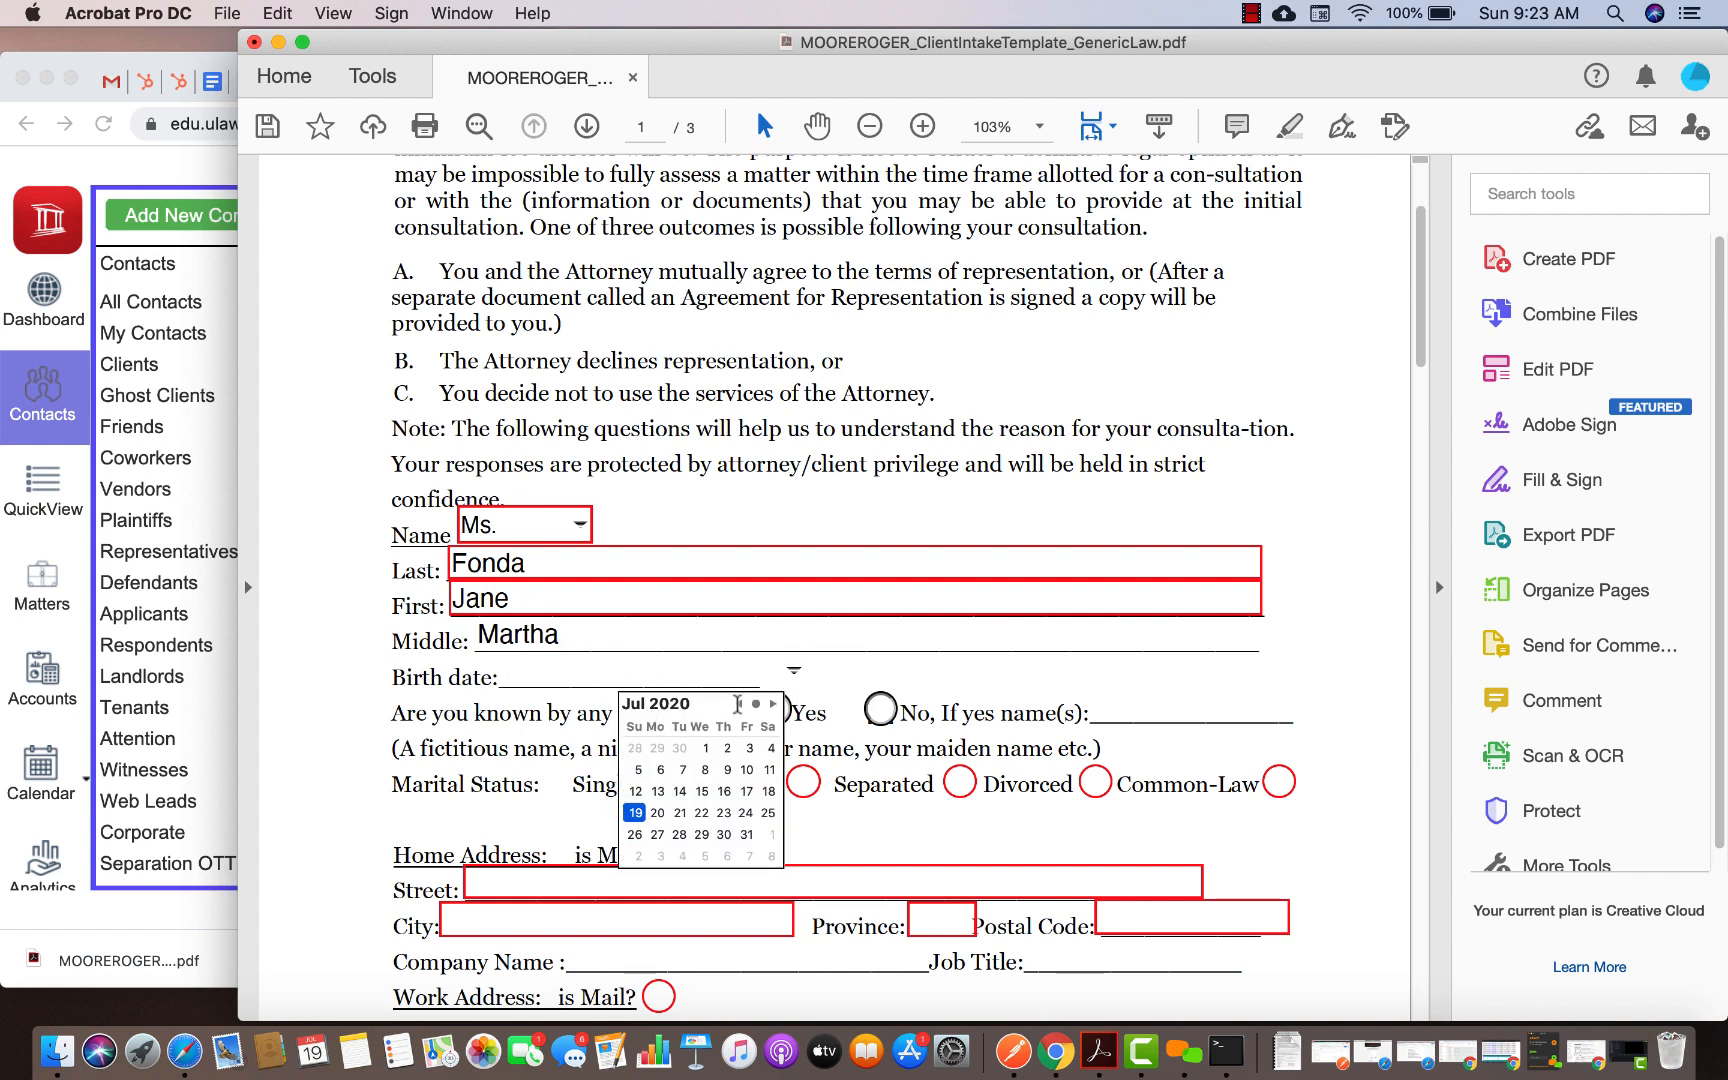
click(635, 812)
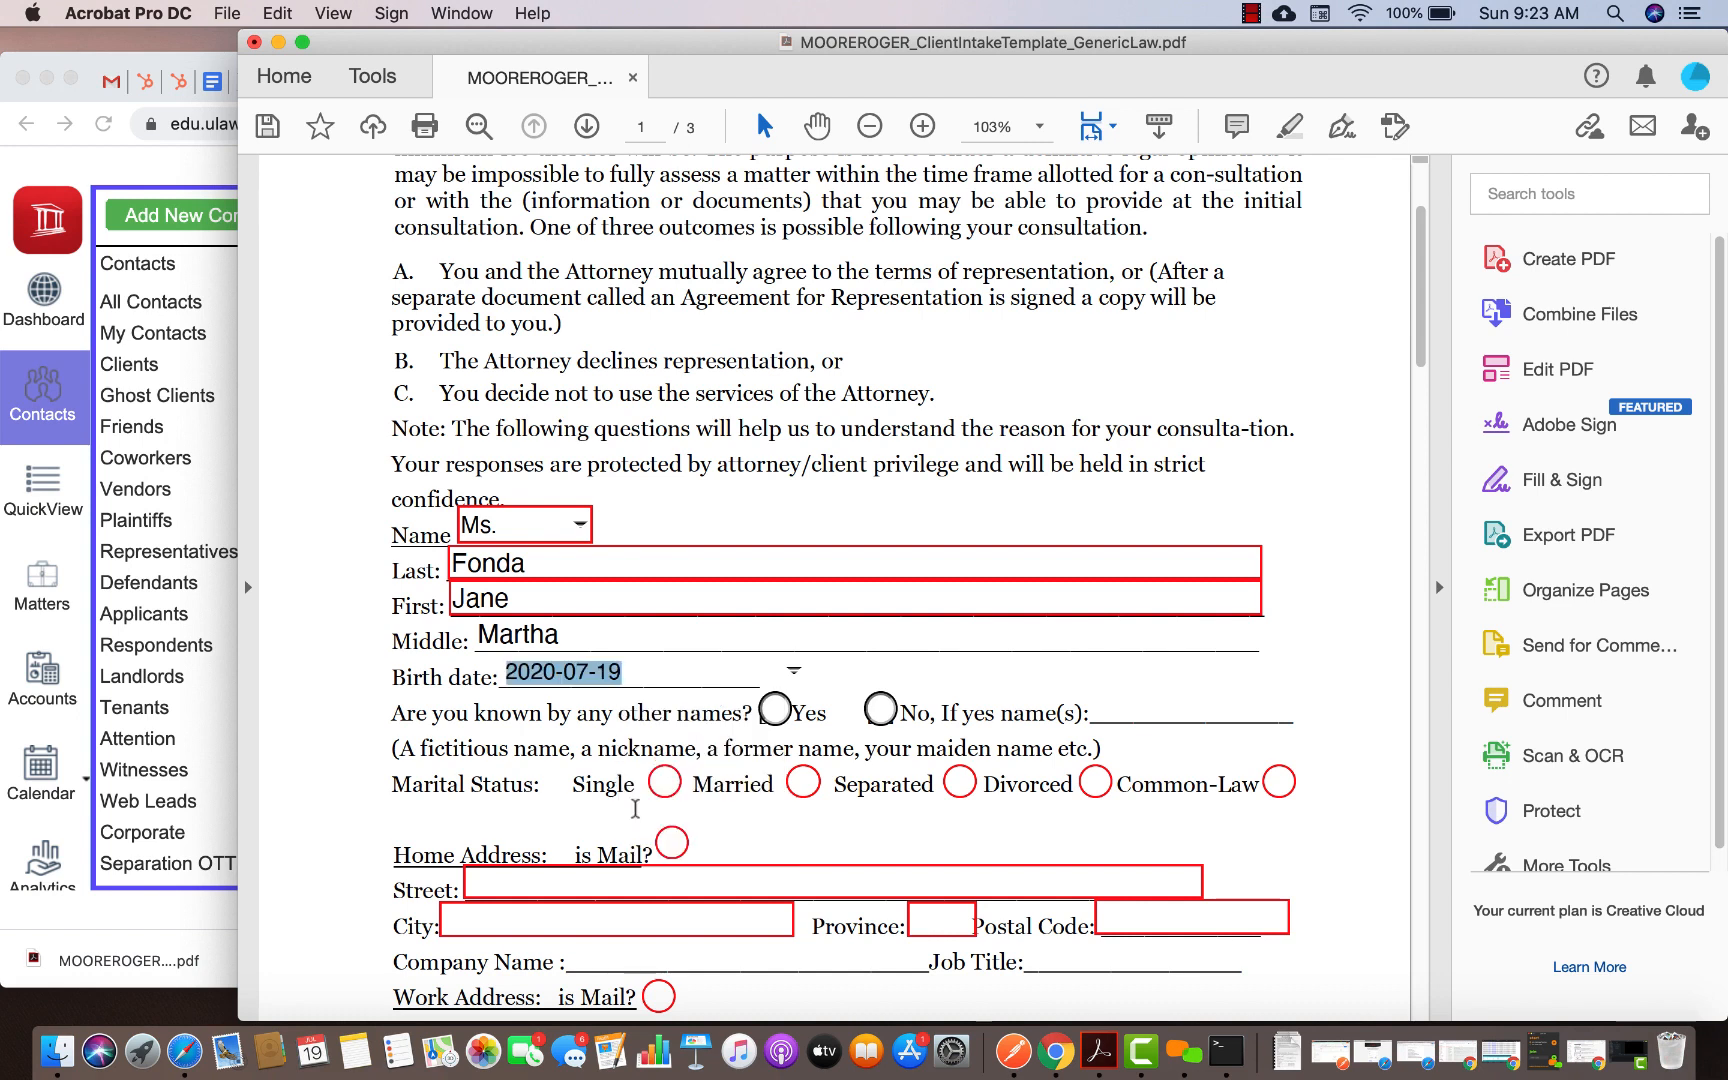
click(557, 672)
key(BackSpace)
key(BackSpace)
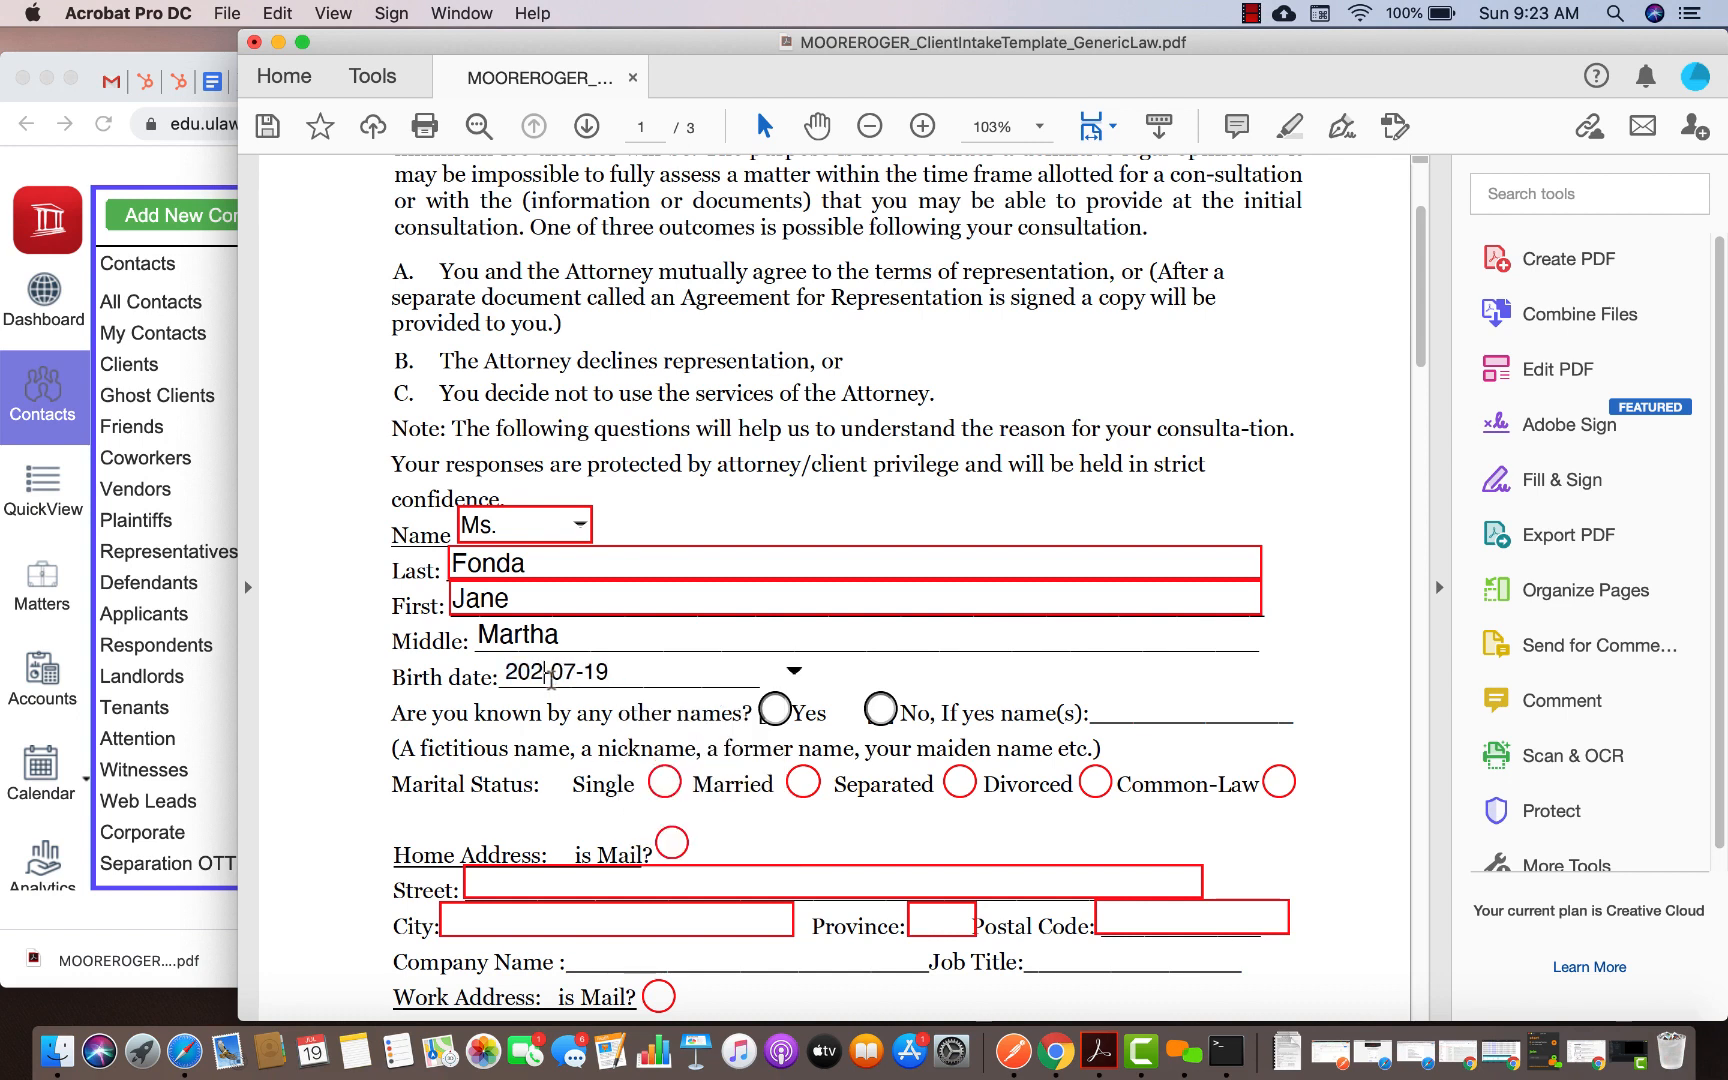
text(00)
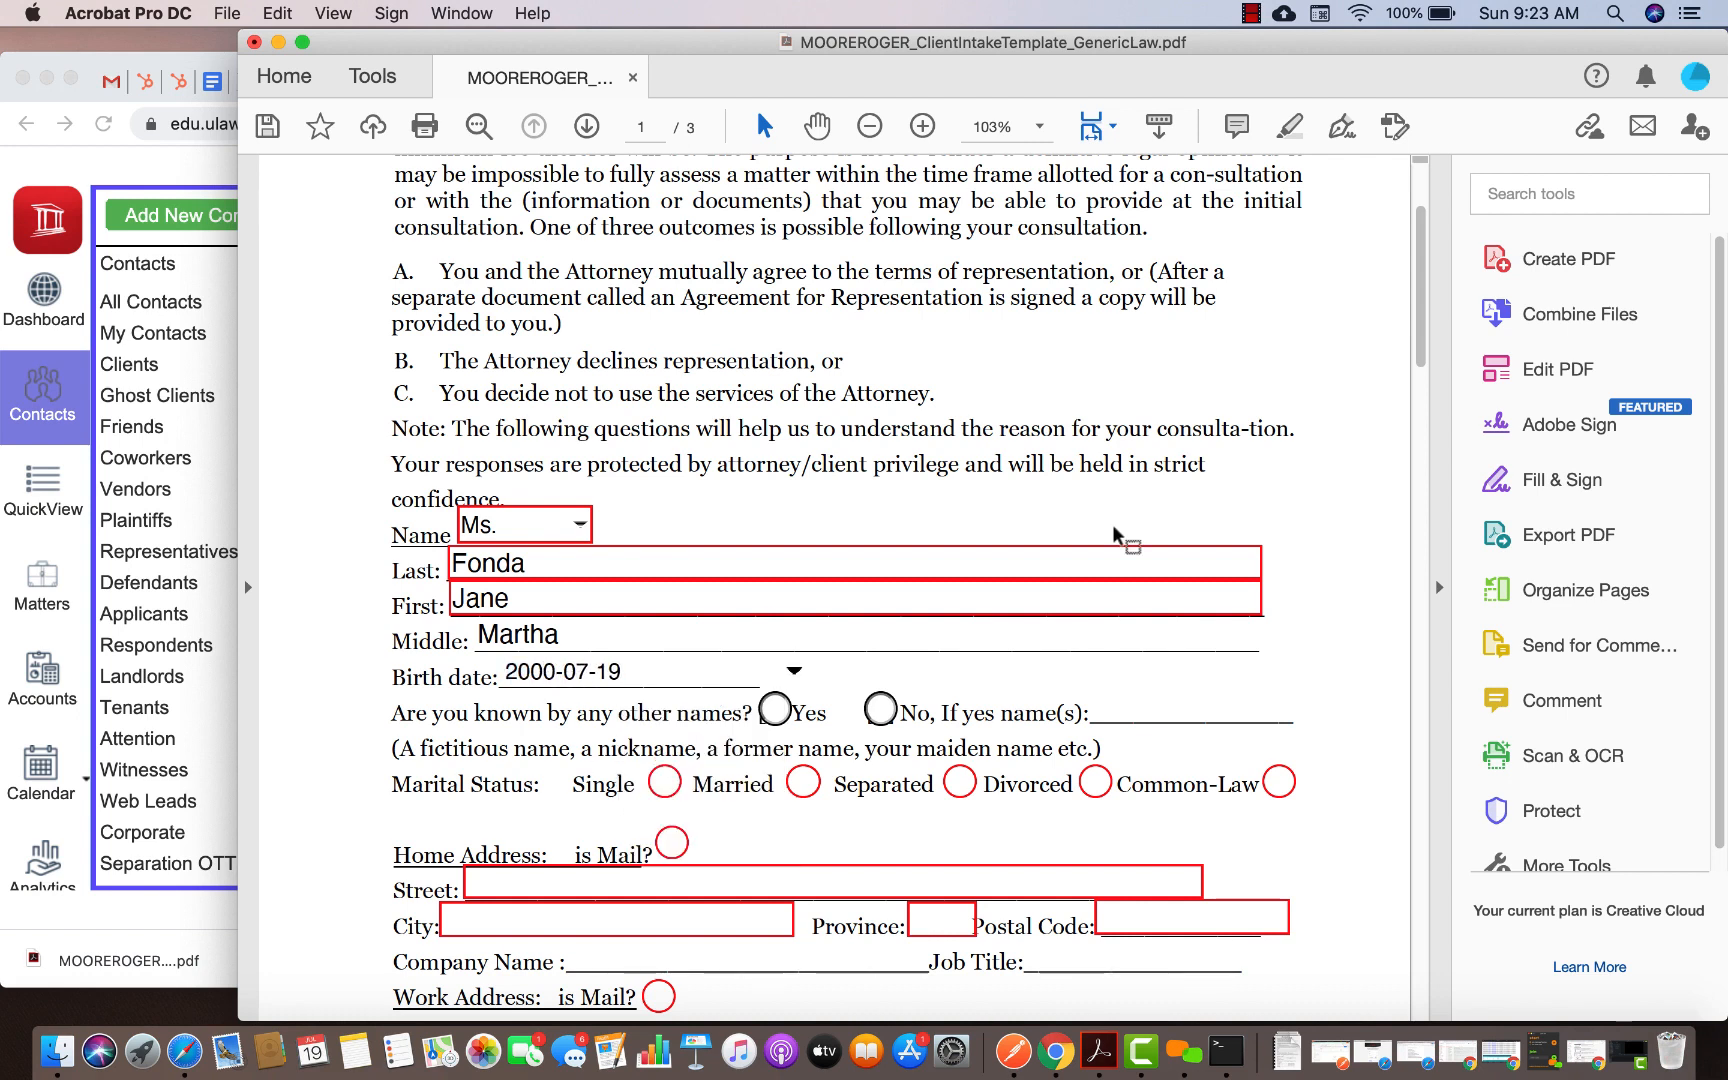
click(1325, 548)
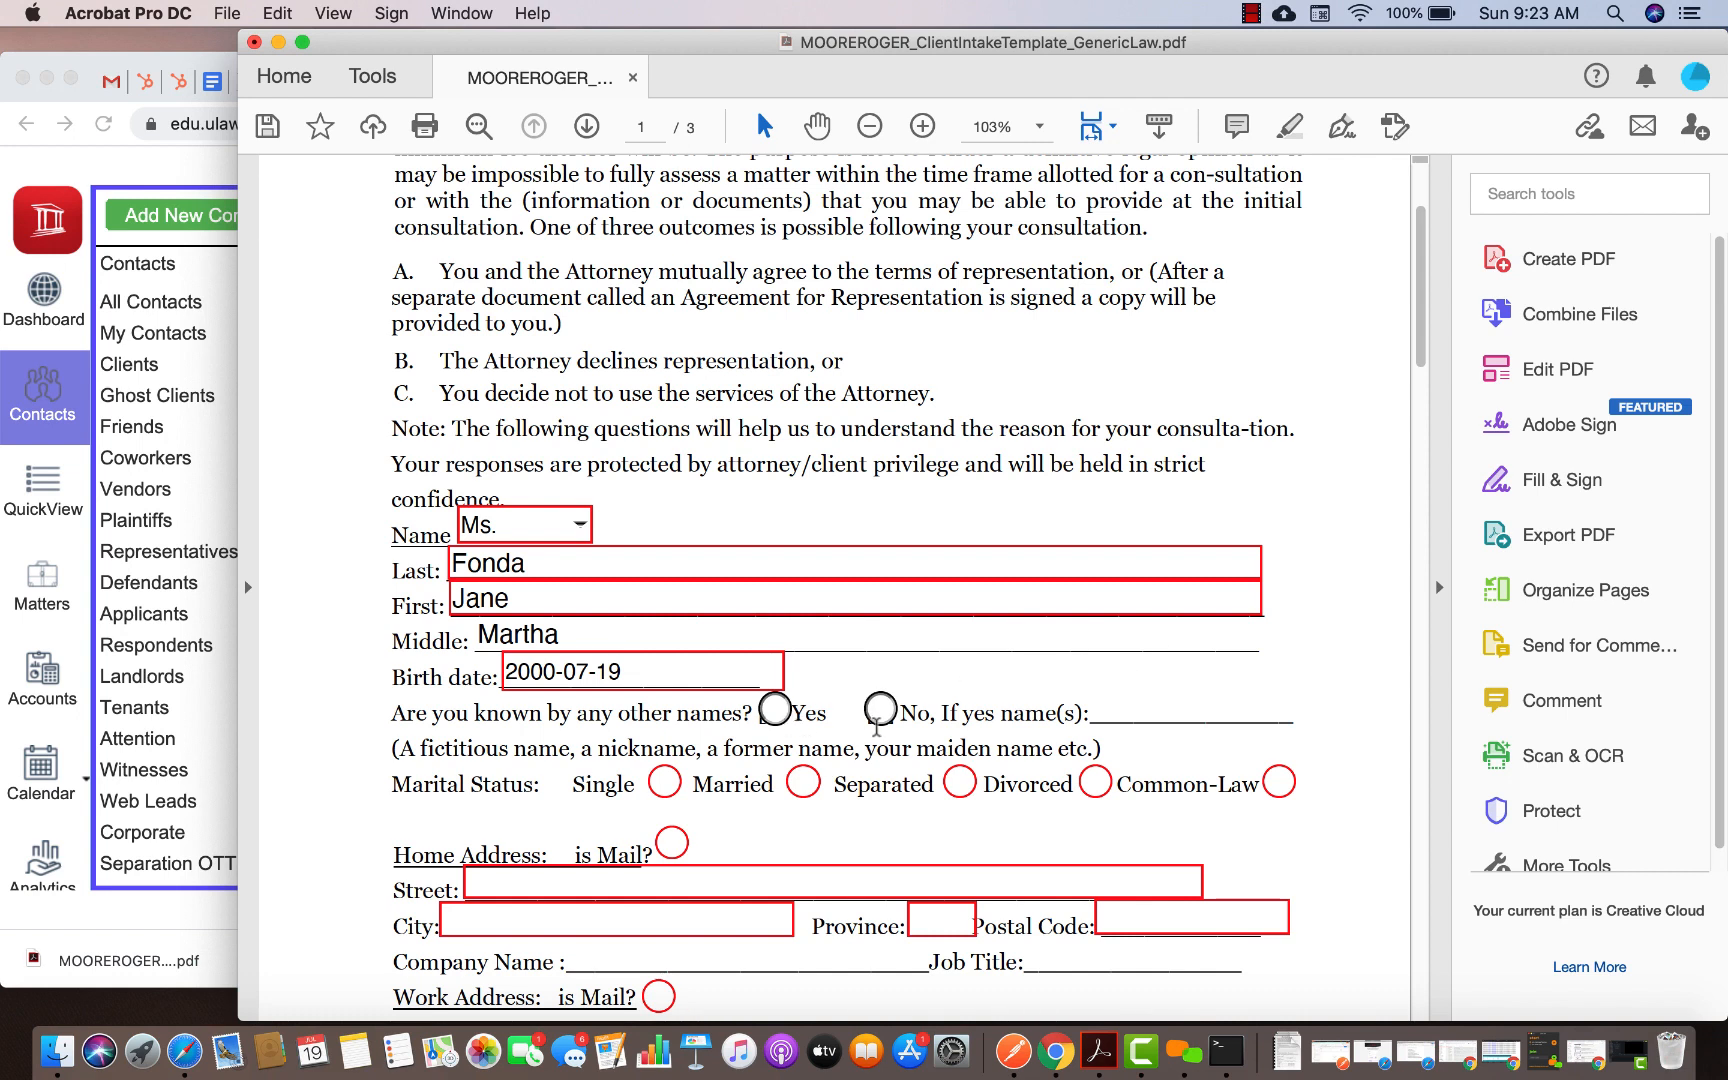
Record that the client uses another name, enter the alias, and set marital status to Single
click(776, 712)
click(1126, 715)
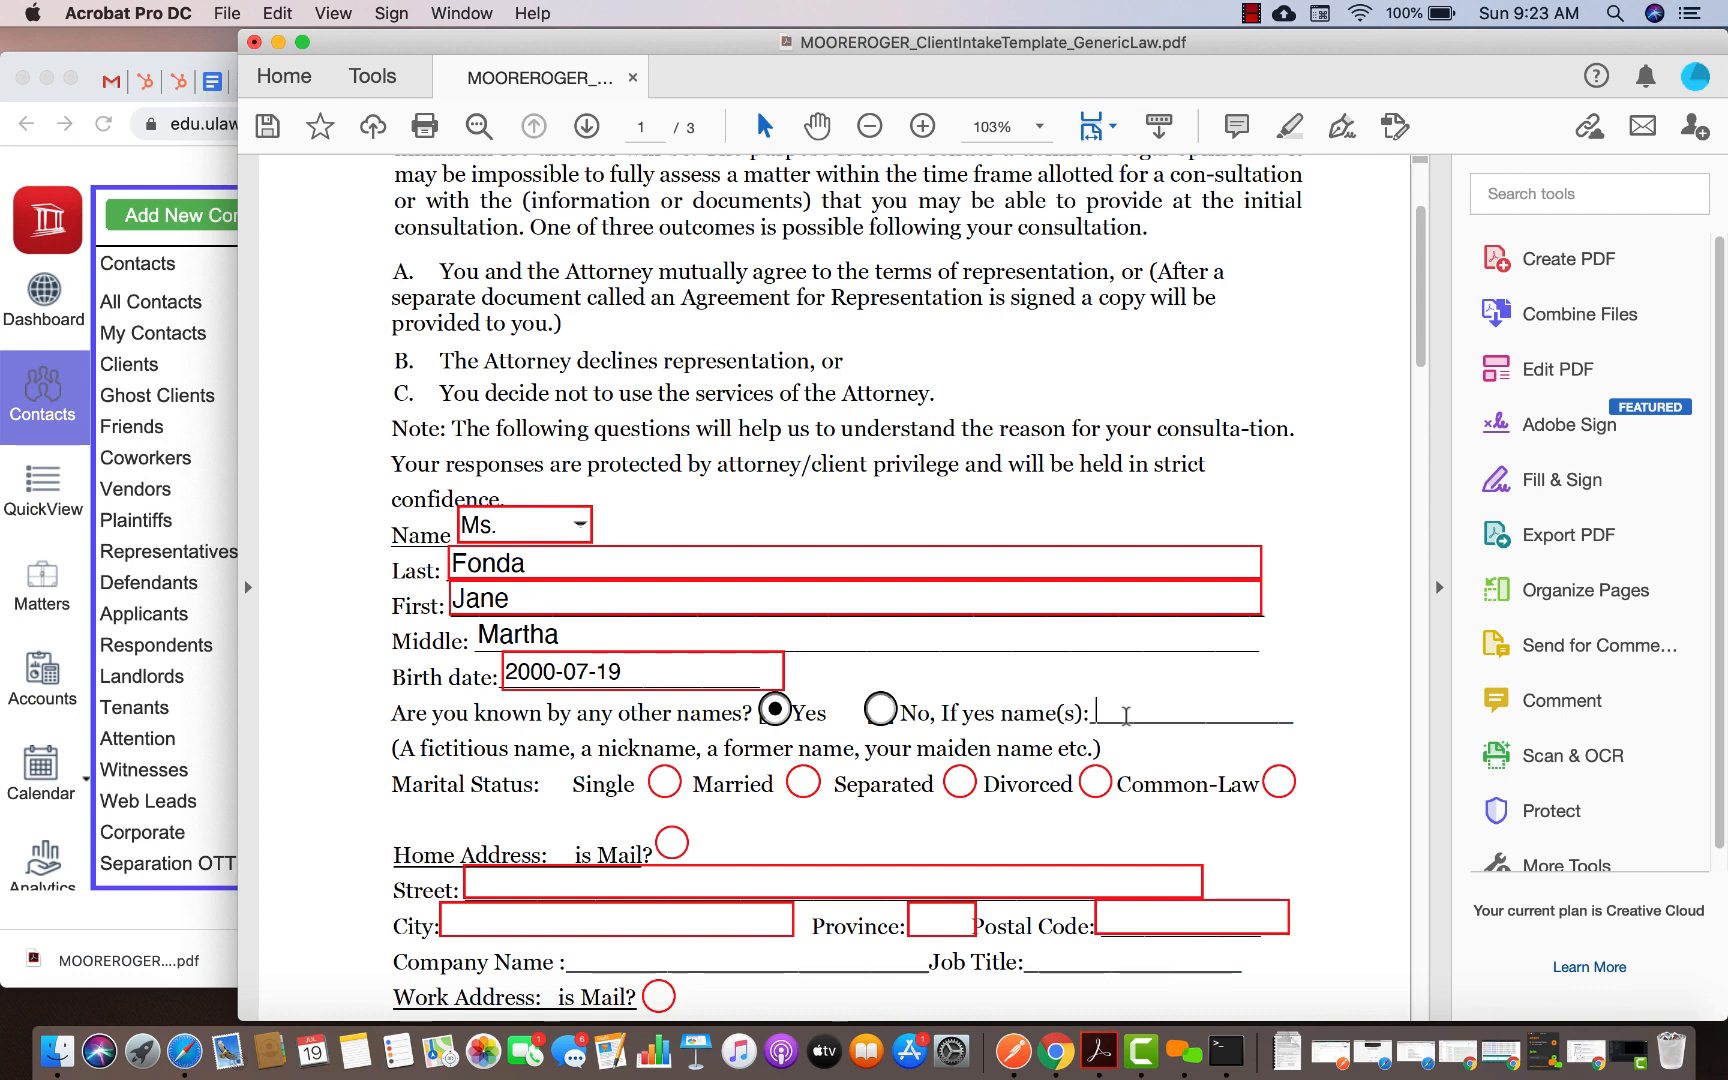
text(JMF)
scroll(681, 668, down, 3)
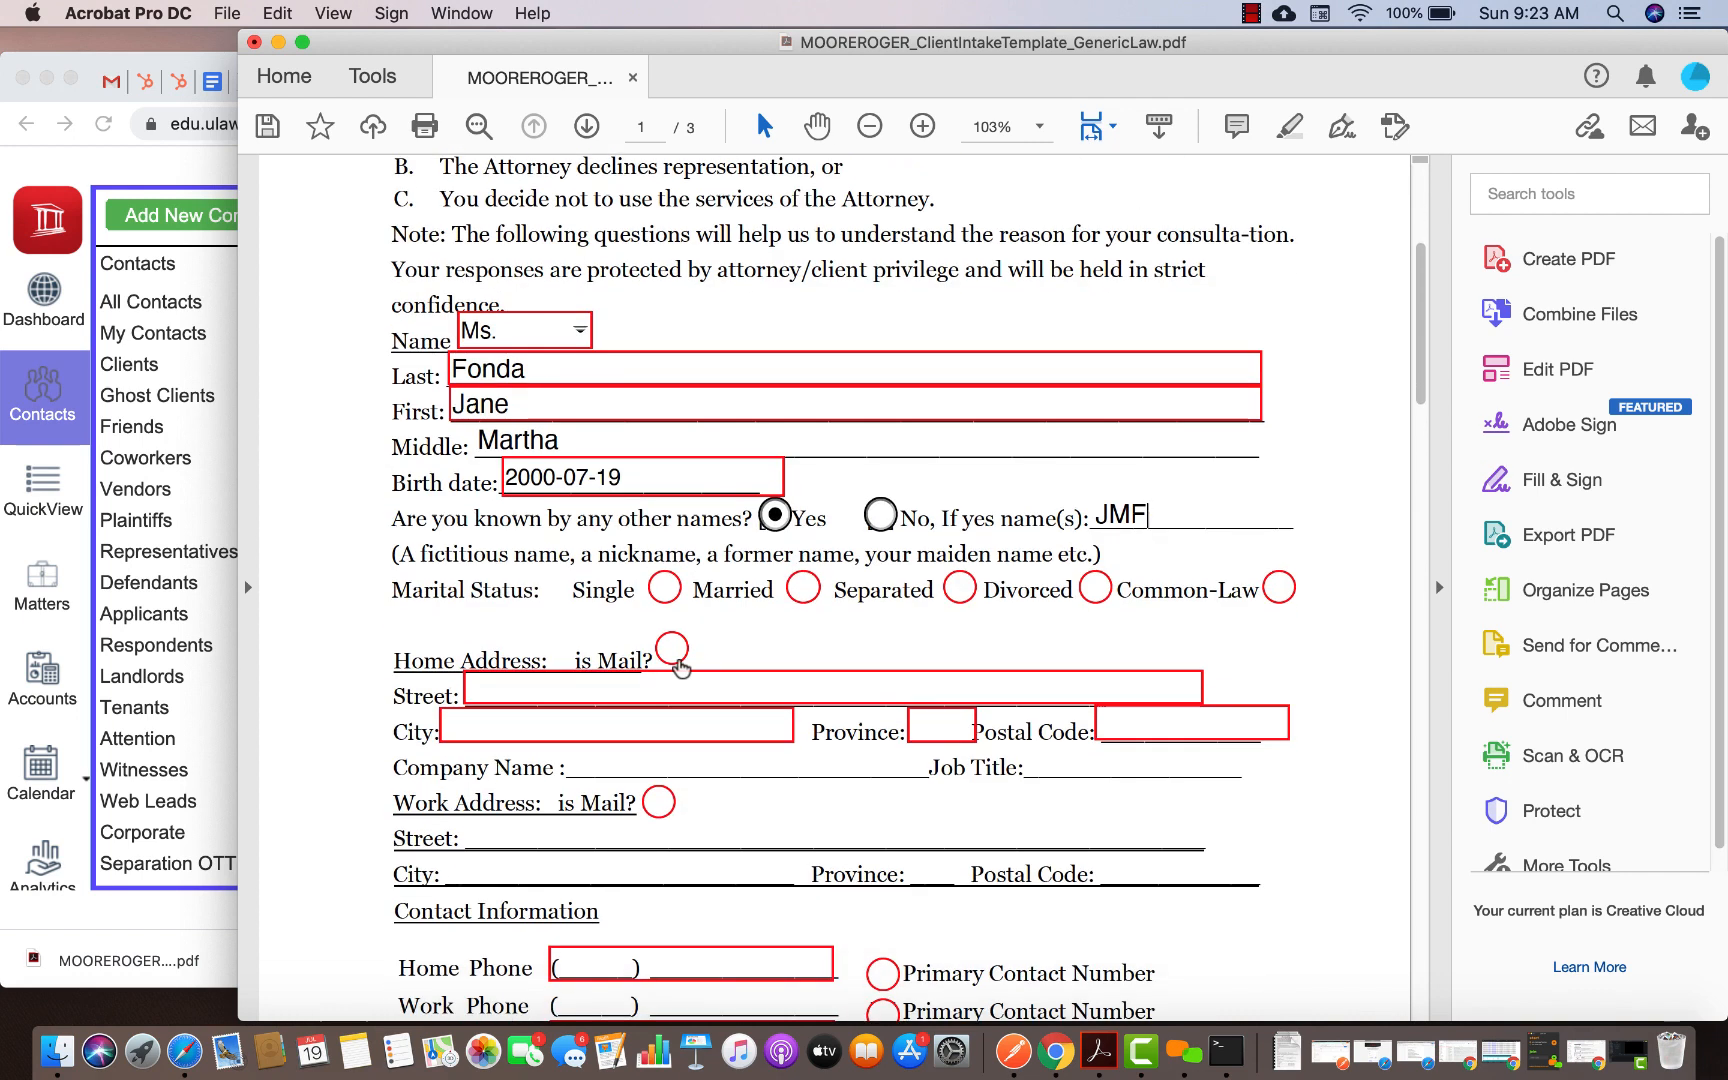
click(666, 590)
Fill in the client's home street, city, province and postal code
scroll(599, 733, down, 1)
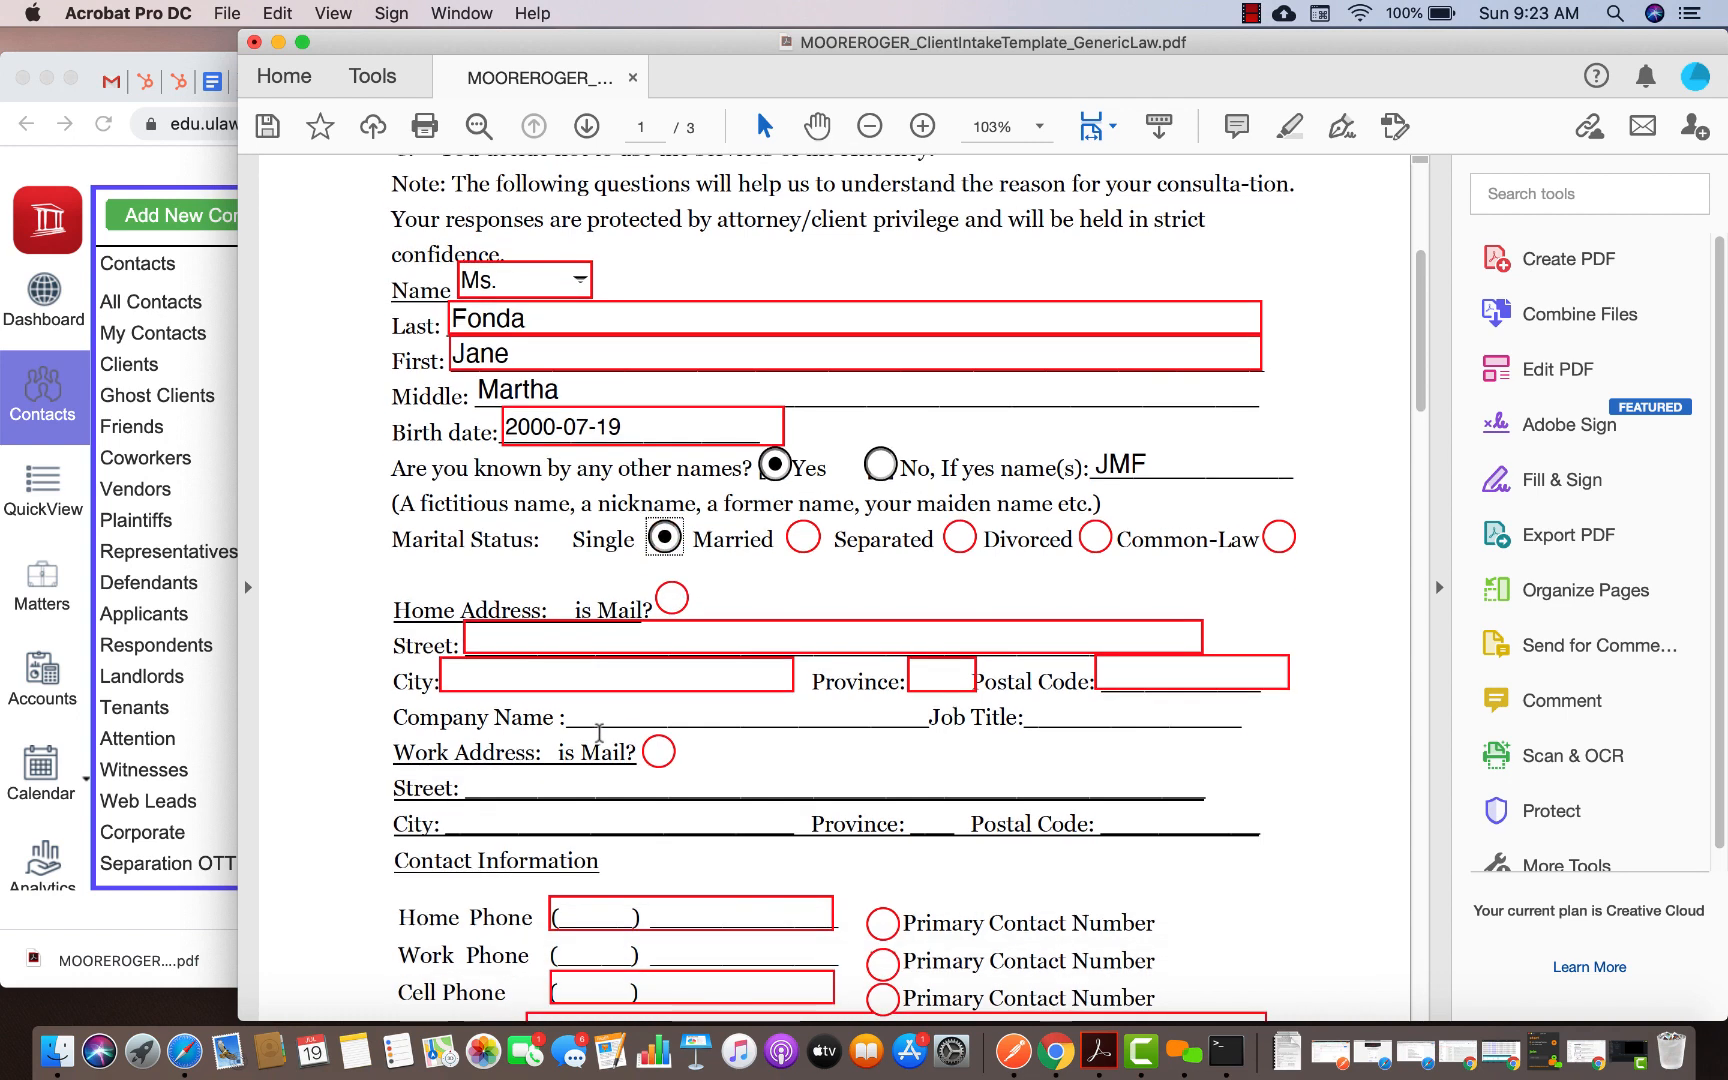
click(556, 618)
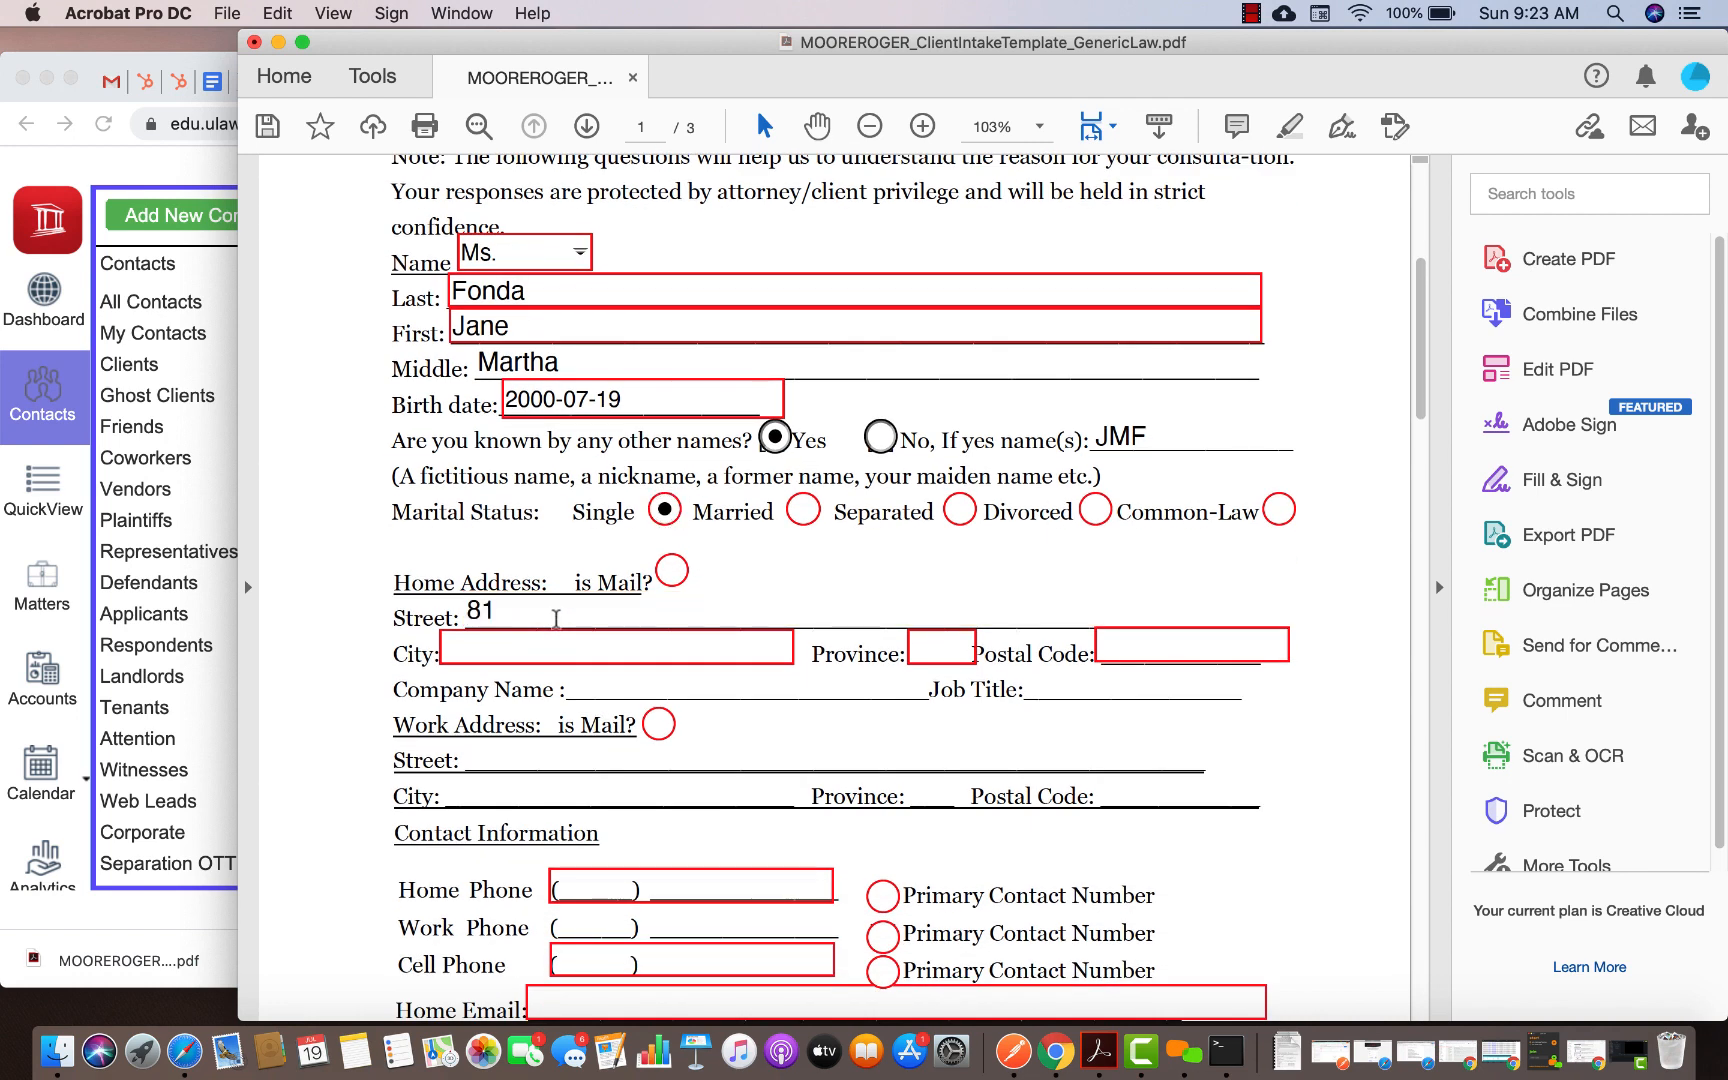
click(480, 656)
text(Ottawa)
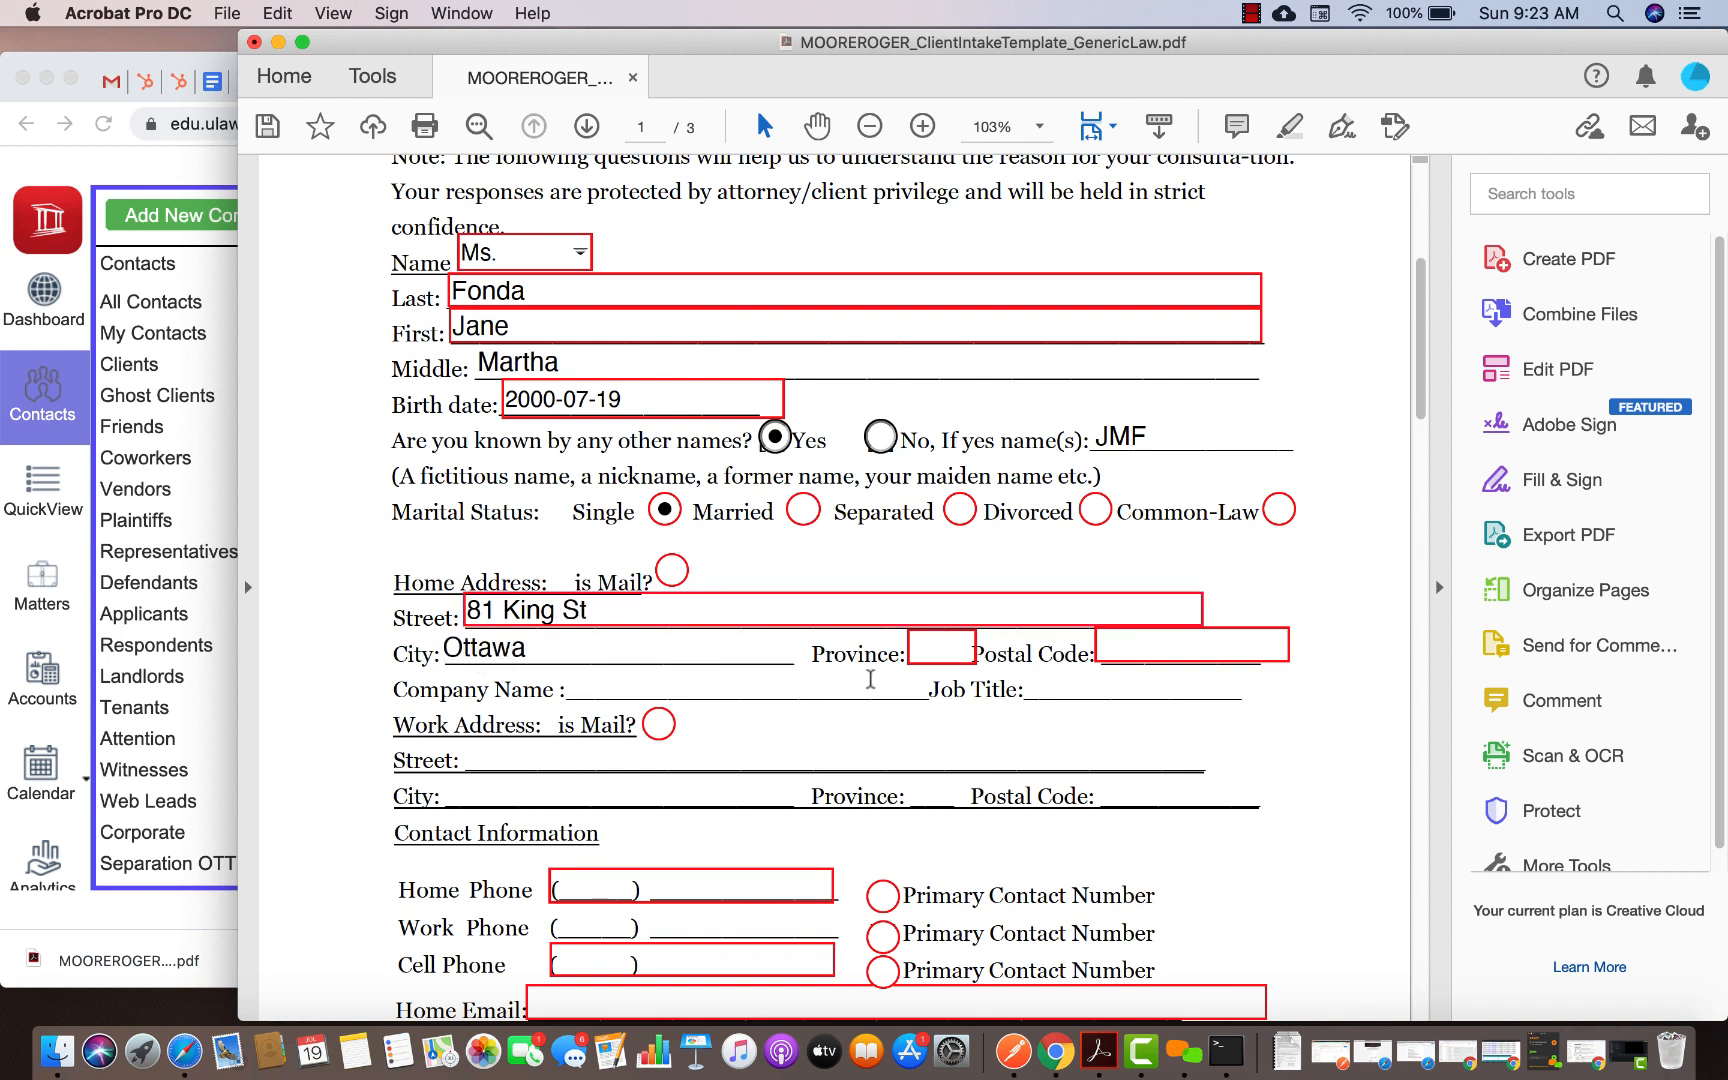
click(940, 648)
text(ON)
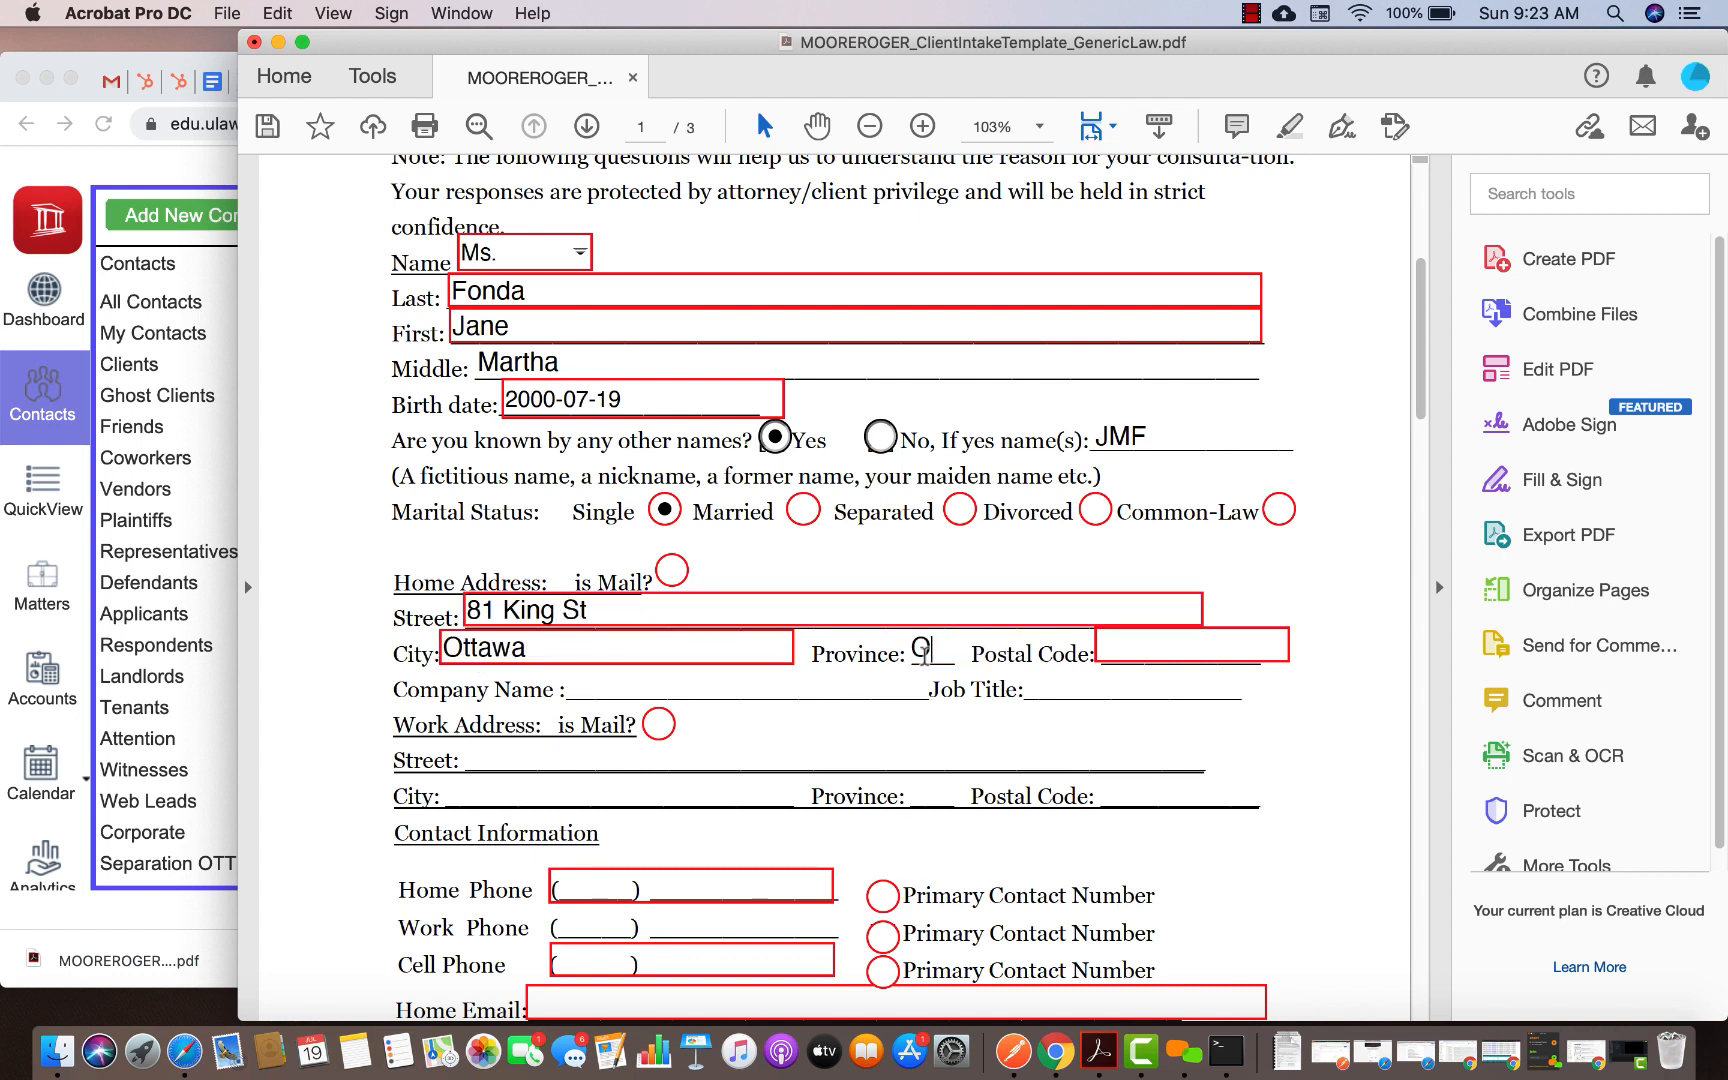
click(1199, 637)
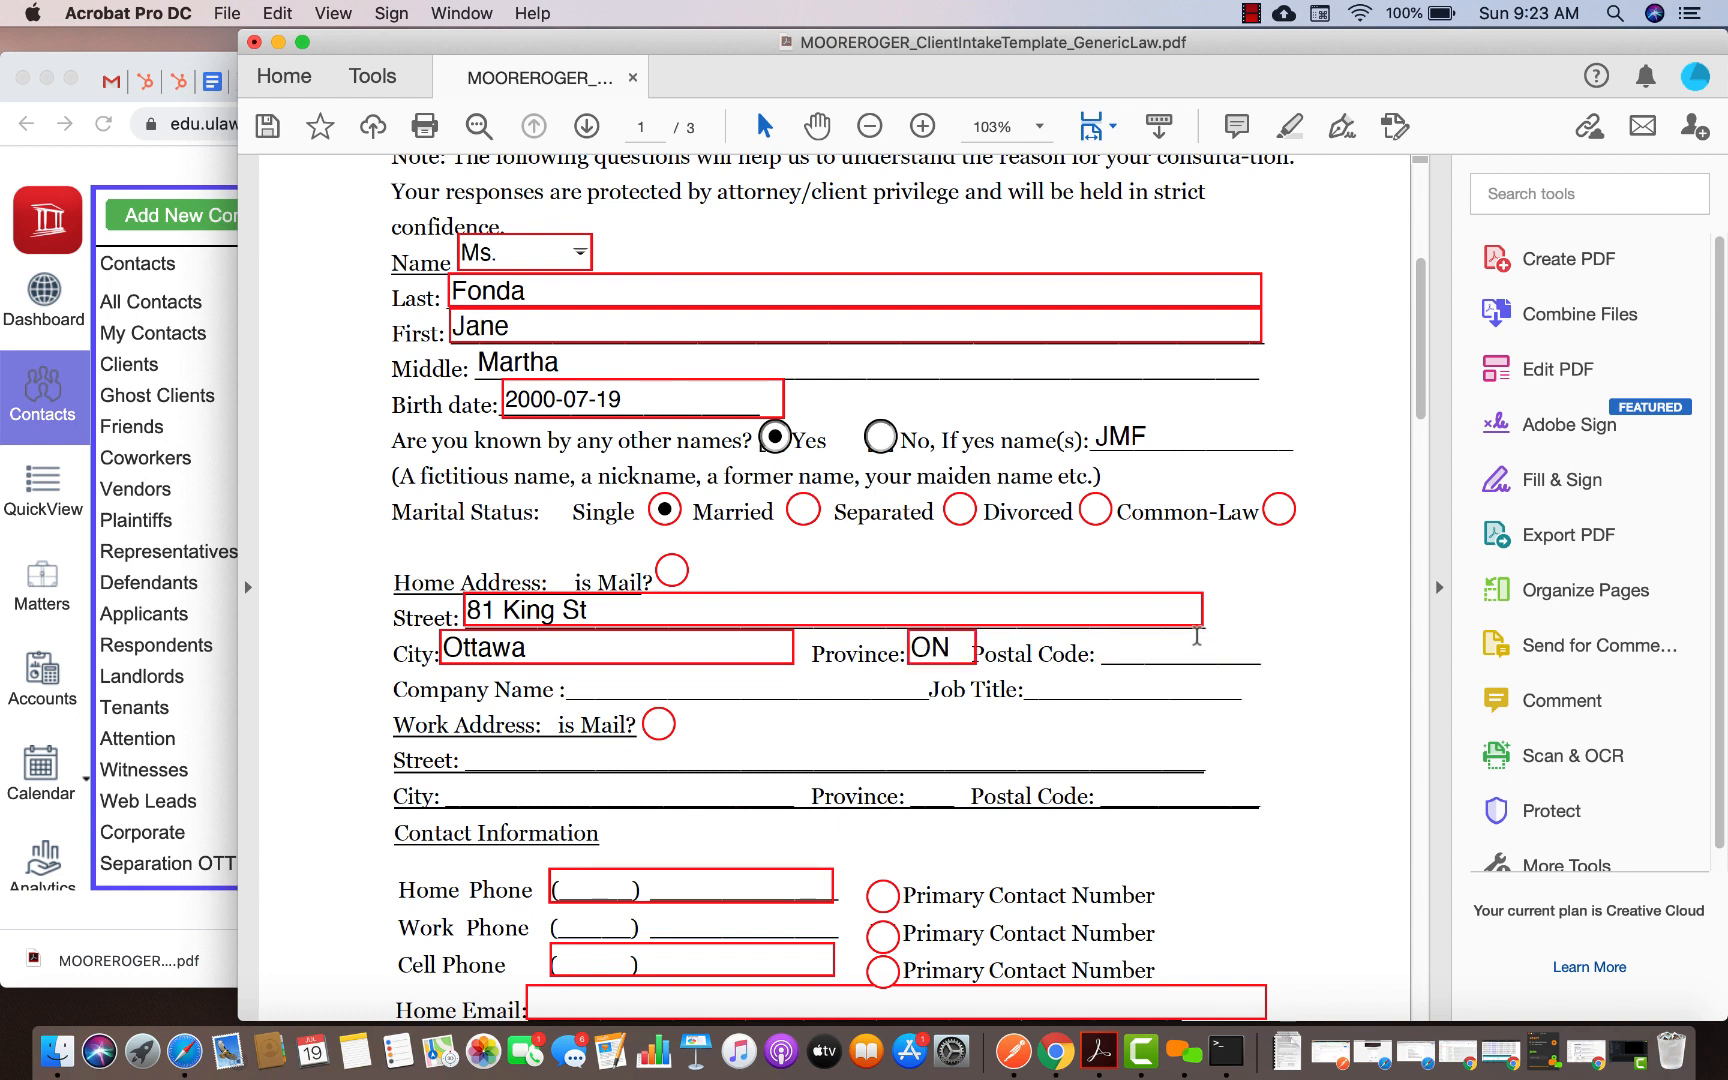
text(K2R 5T6)
Enter company Canadian Railways and job title Supervisor
click(632, 690)
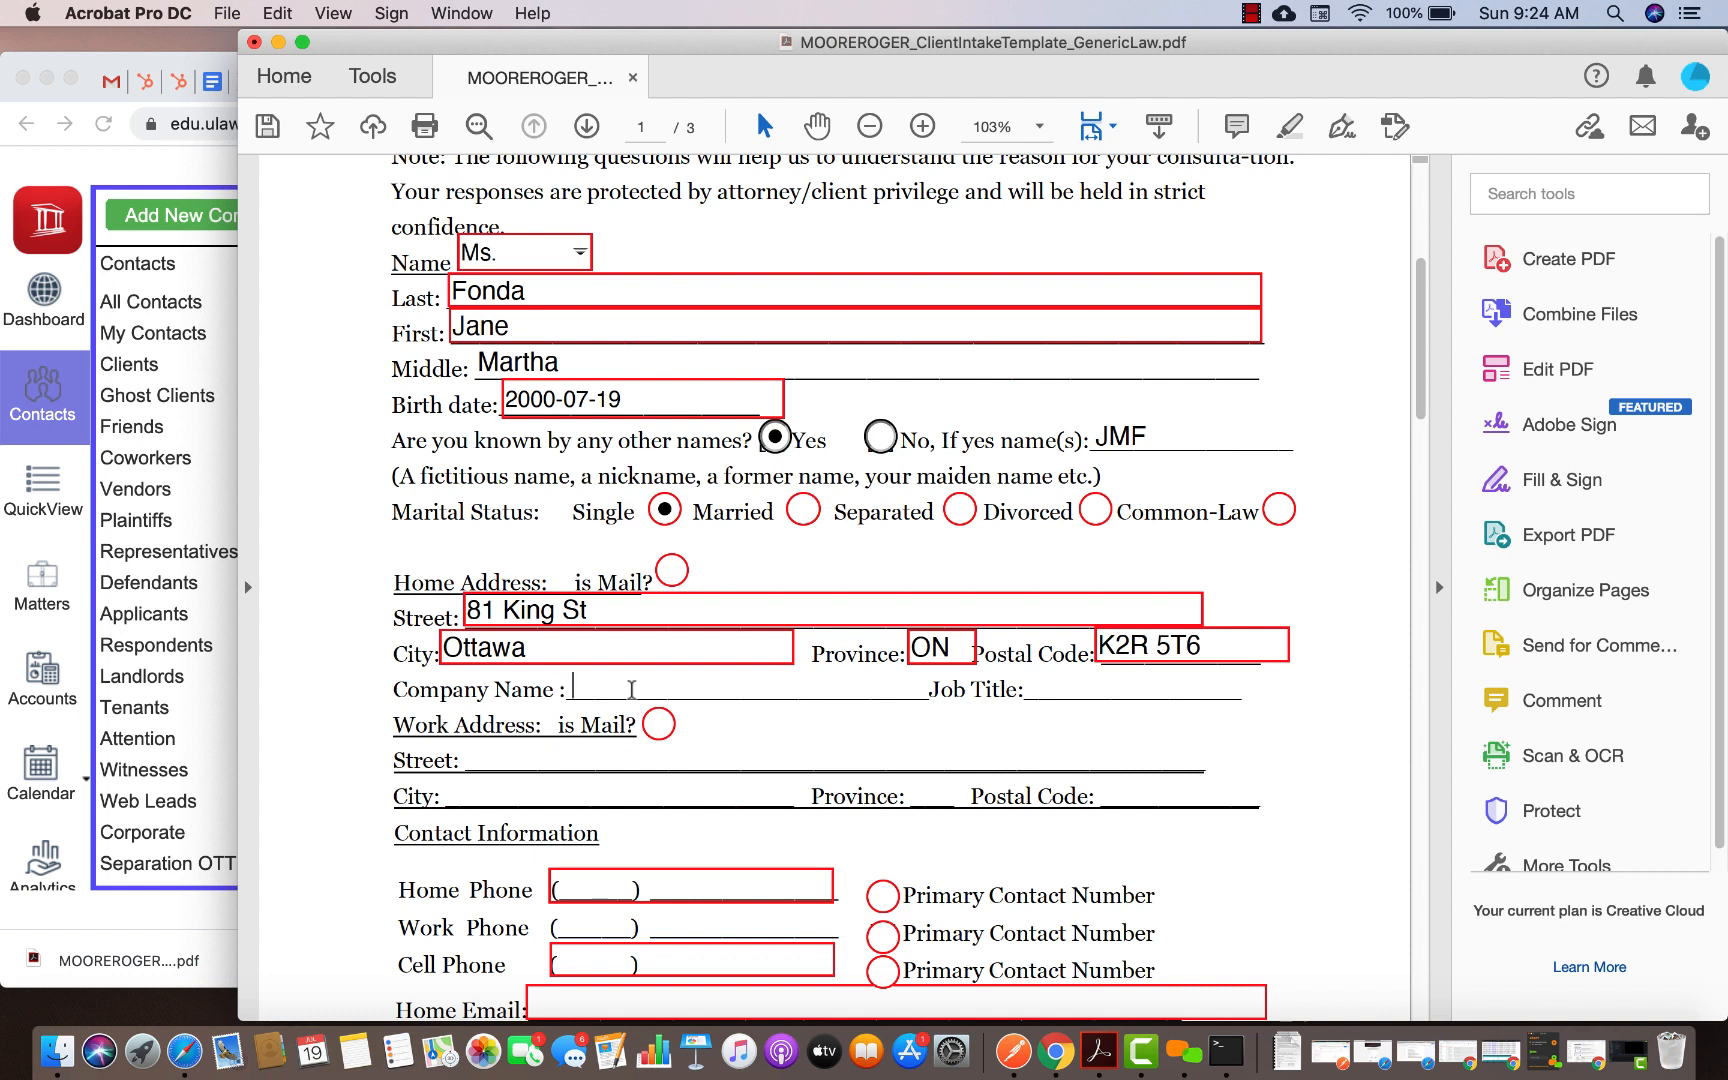
text(Canadian)
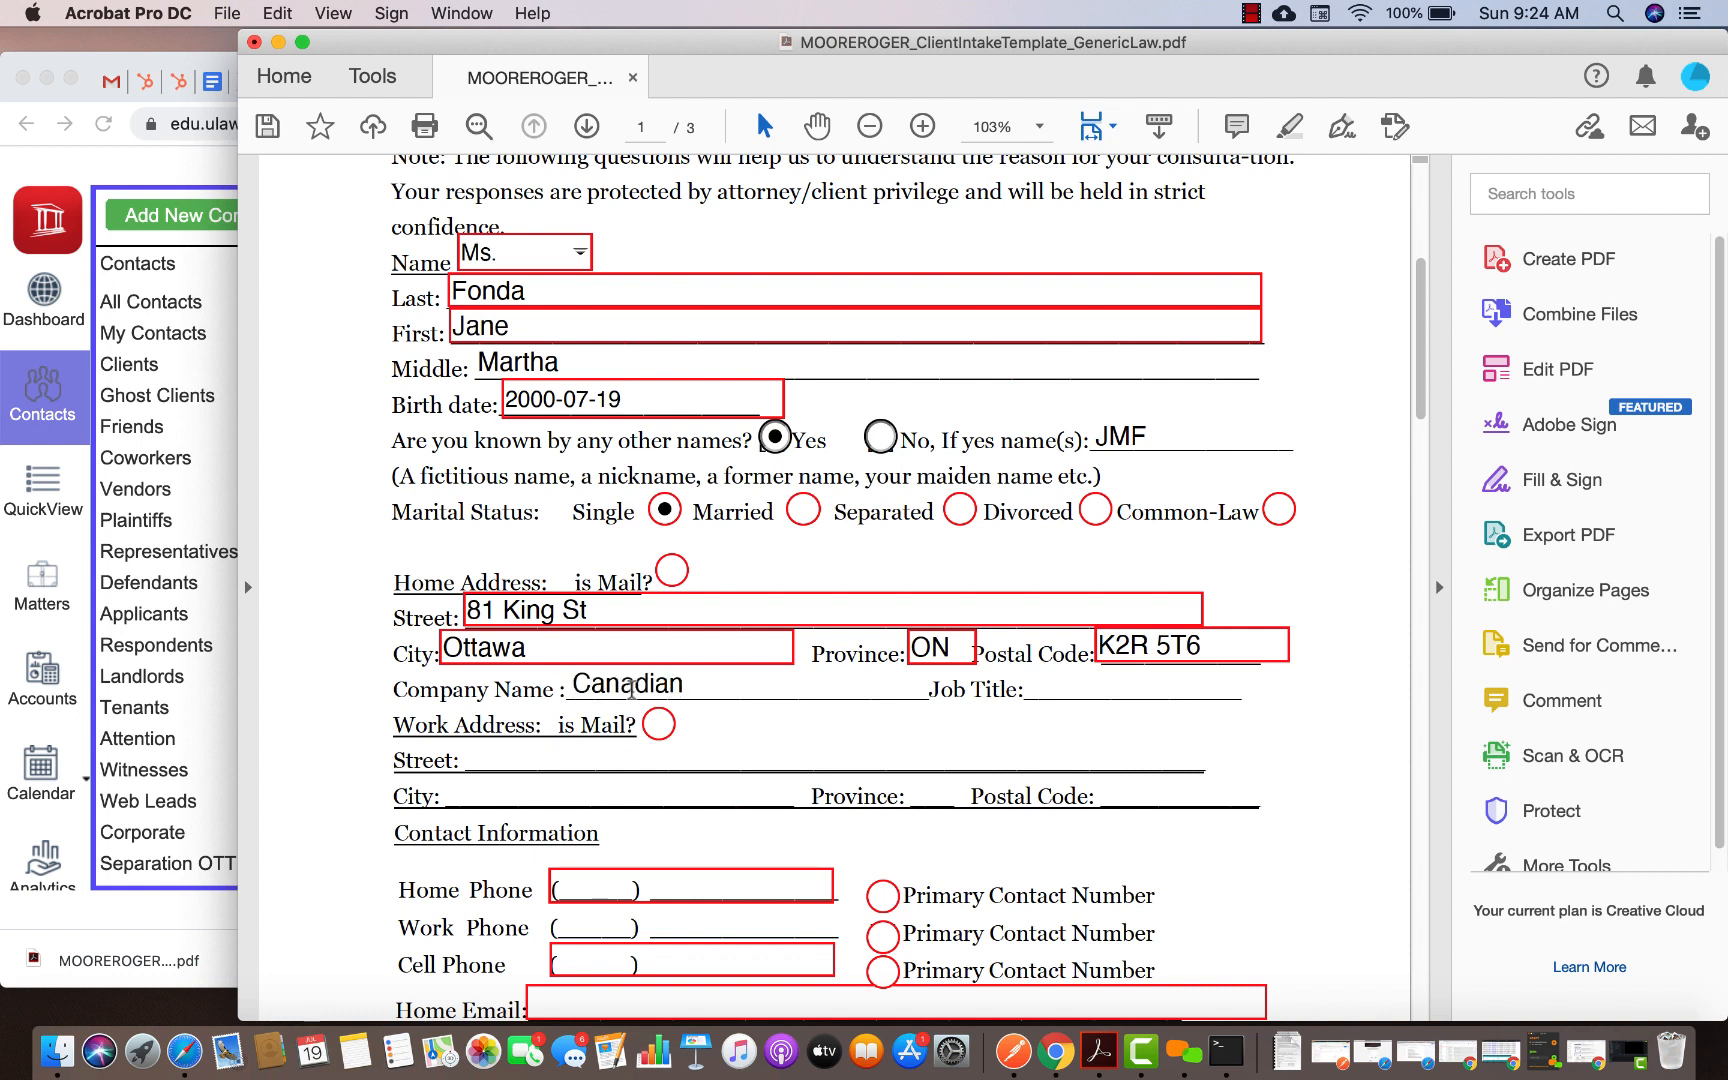
text( Railways)
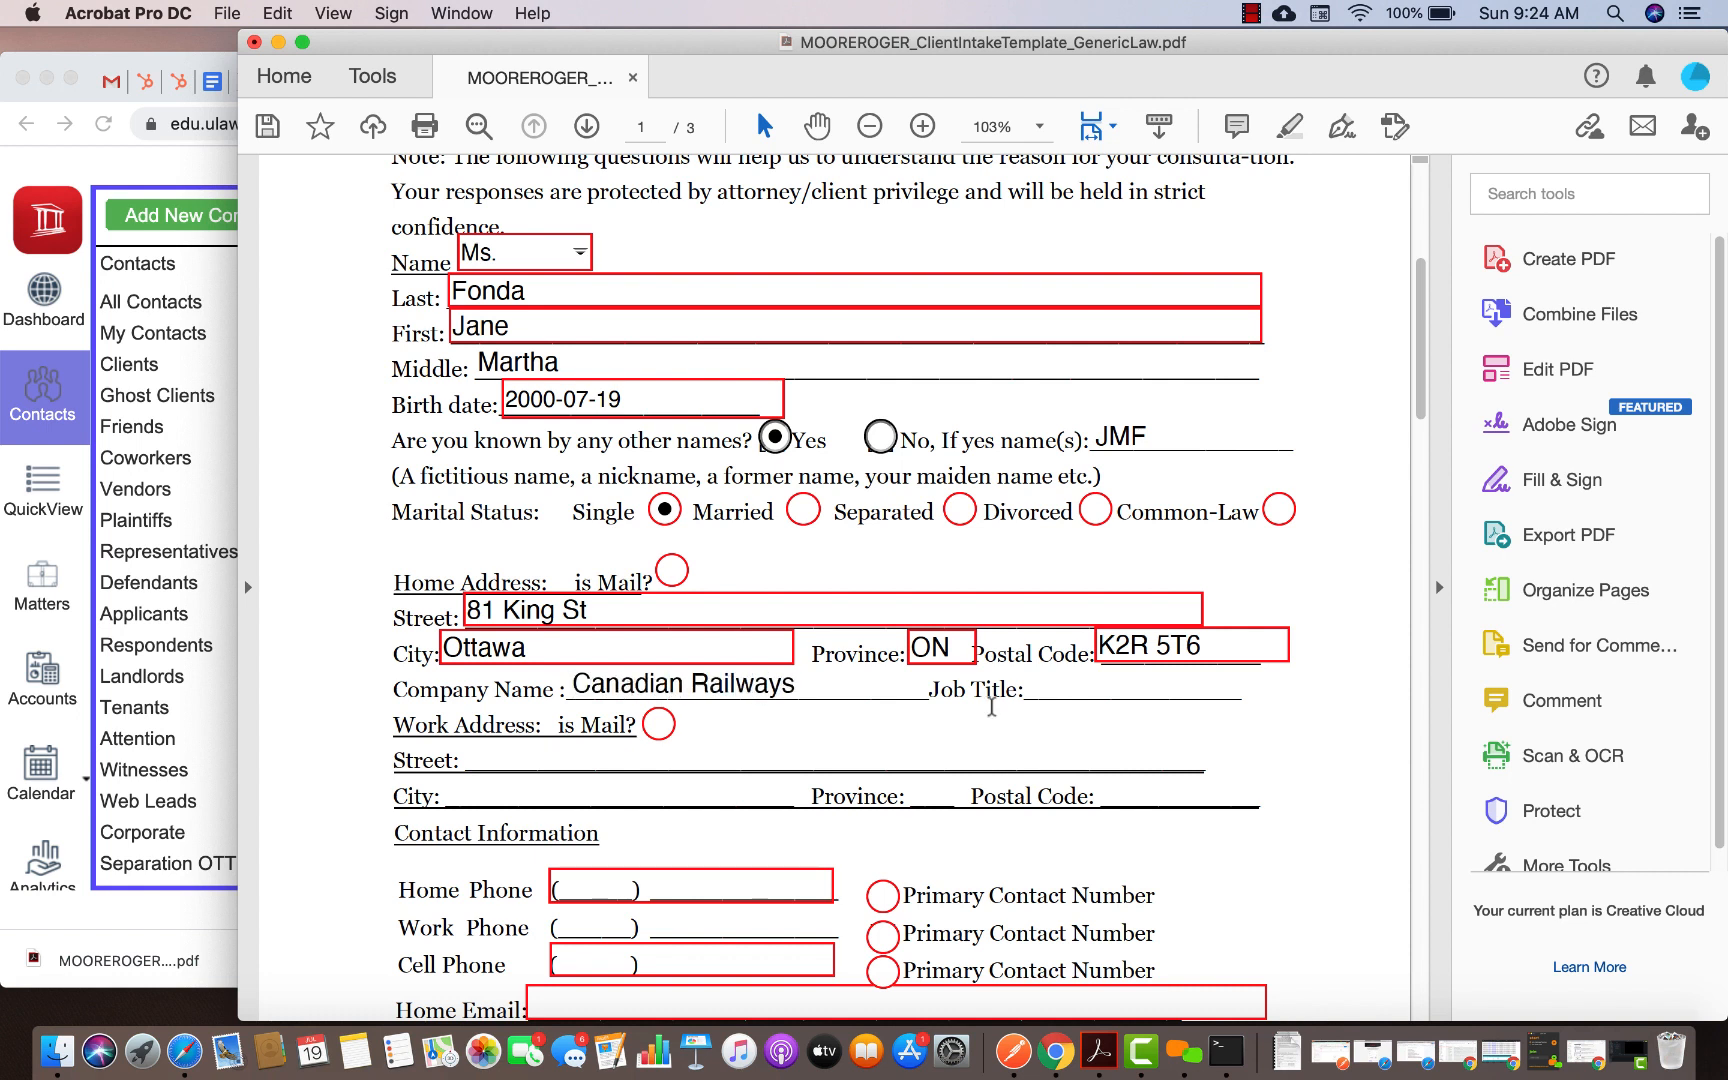
click(1040, 689)
text(Supervisor)
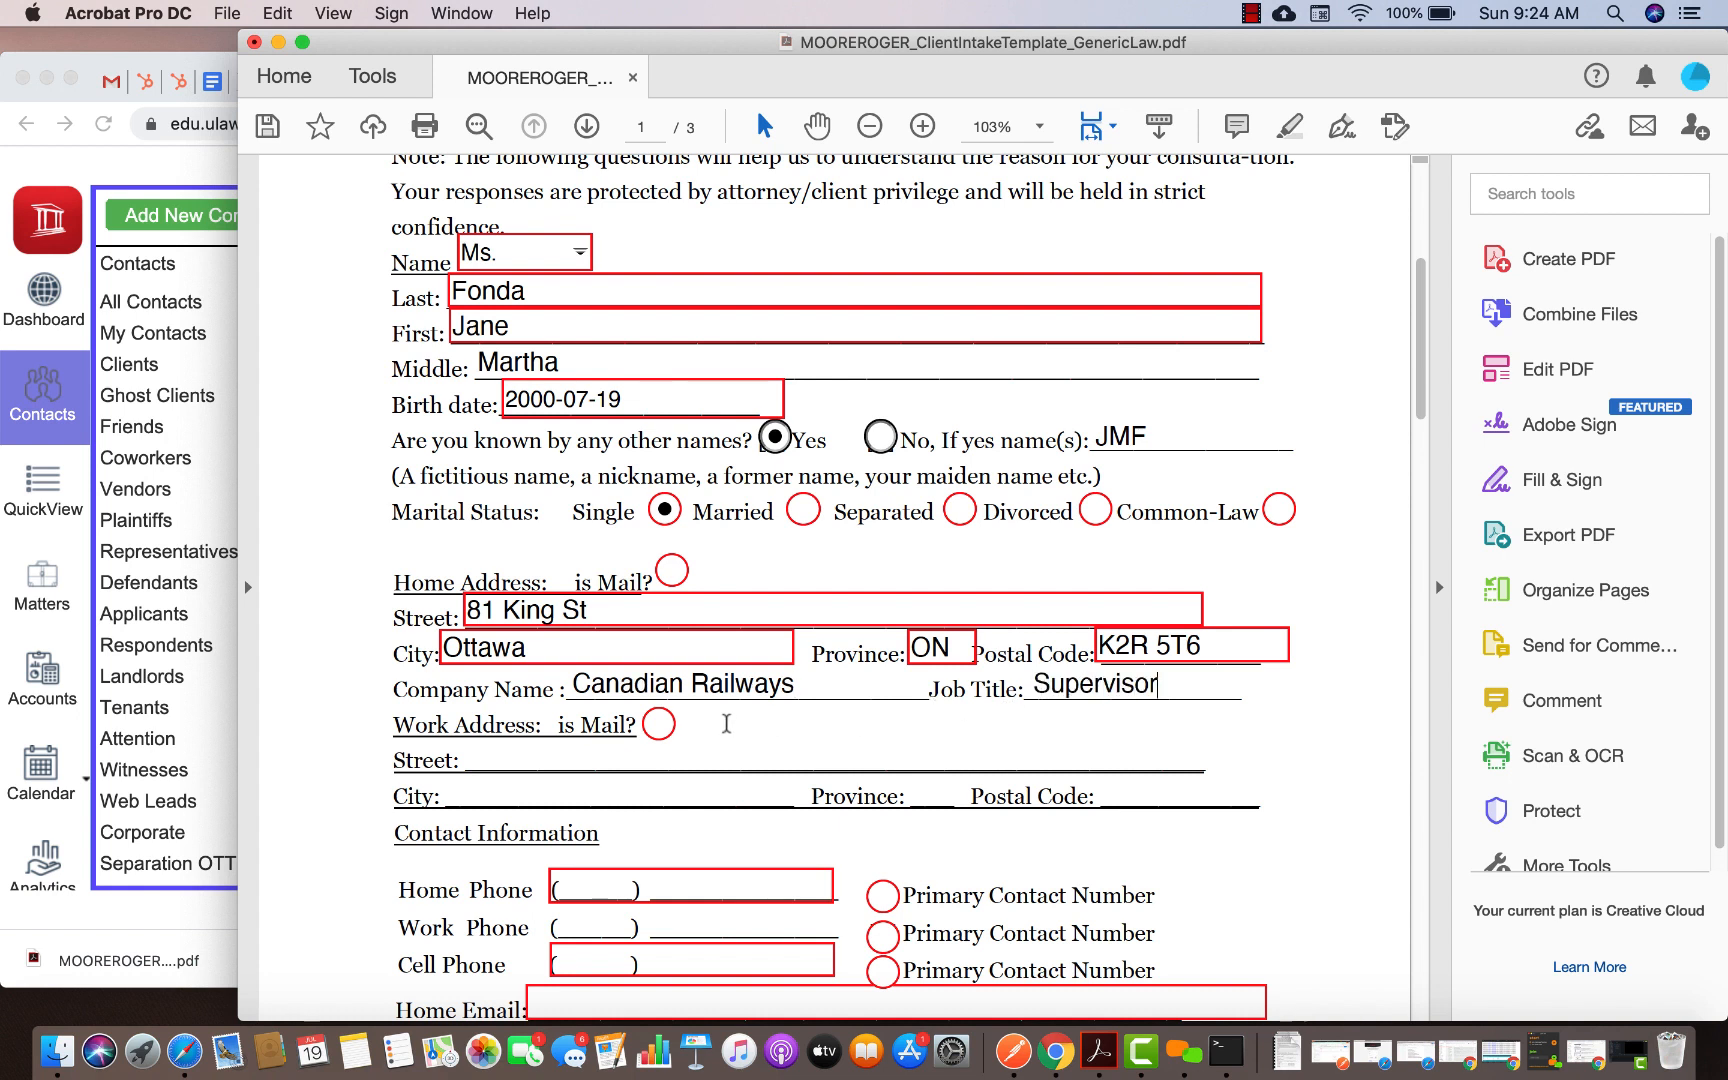
Fill in the client's work street, city, province and postal code, marked as the mailing address
click(658, 723)
click(509, 753)
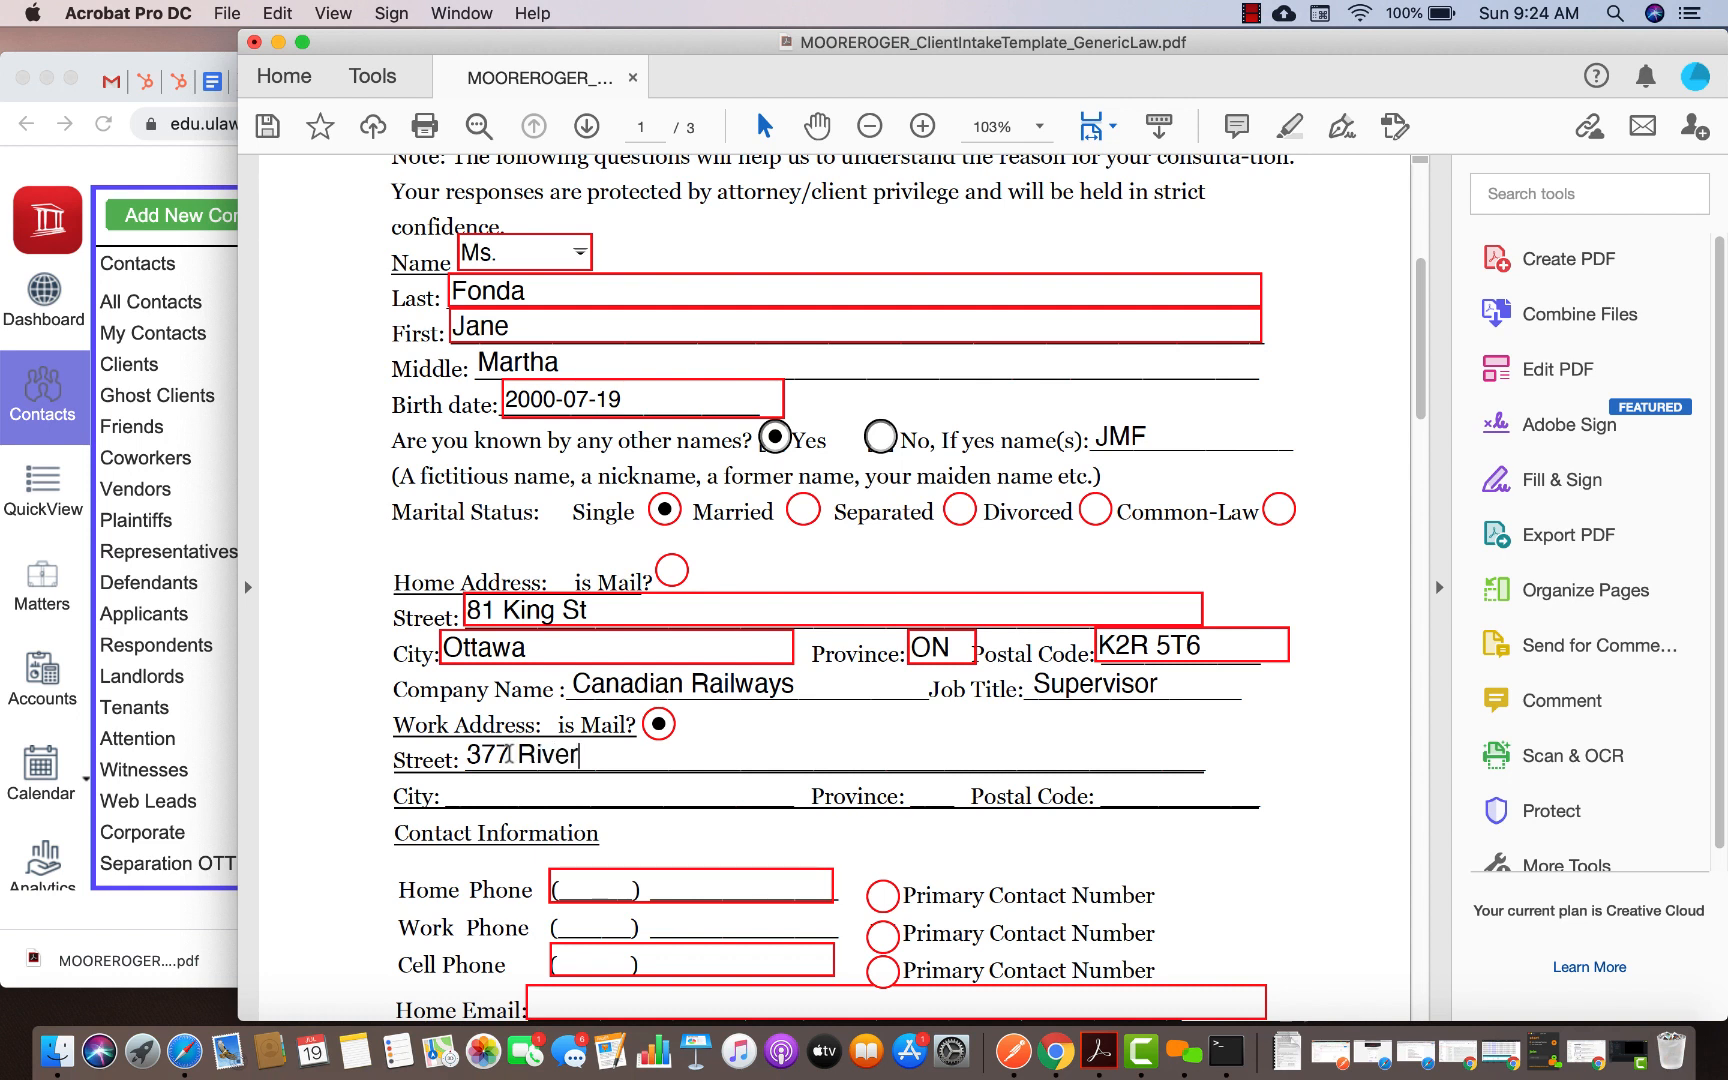
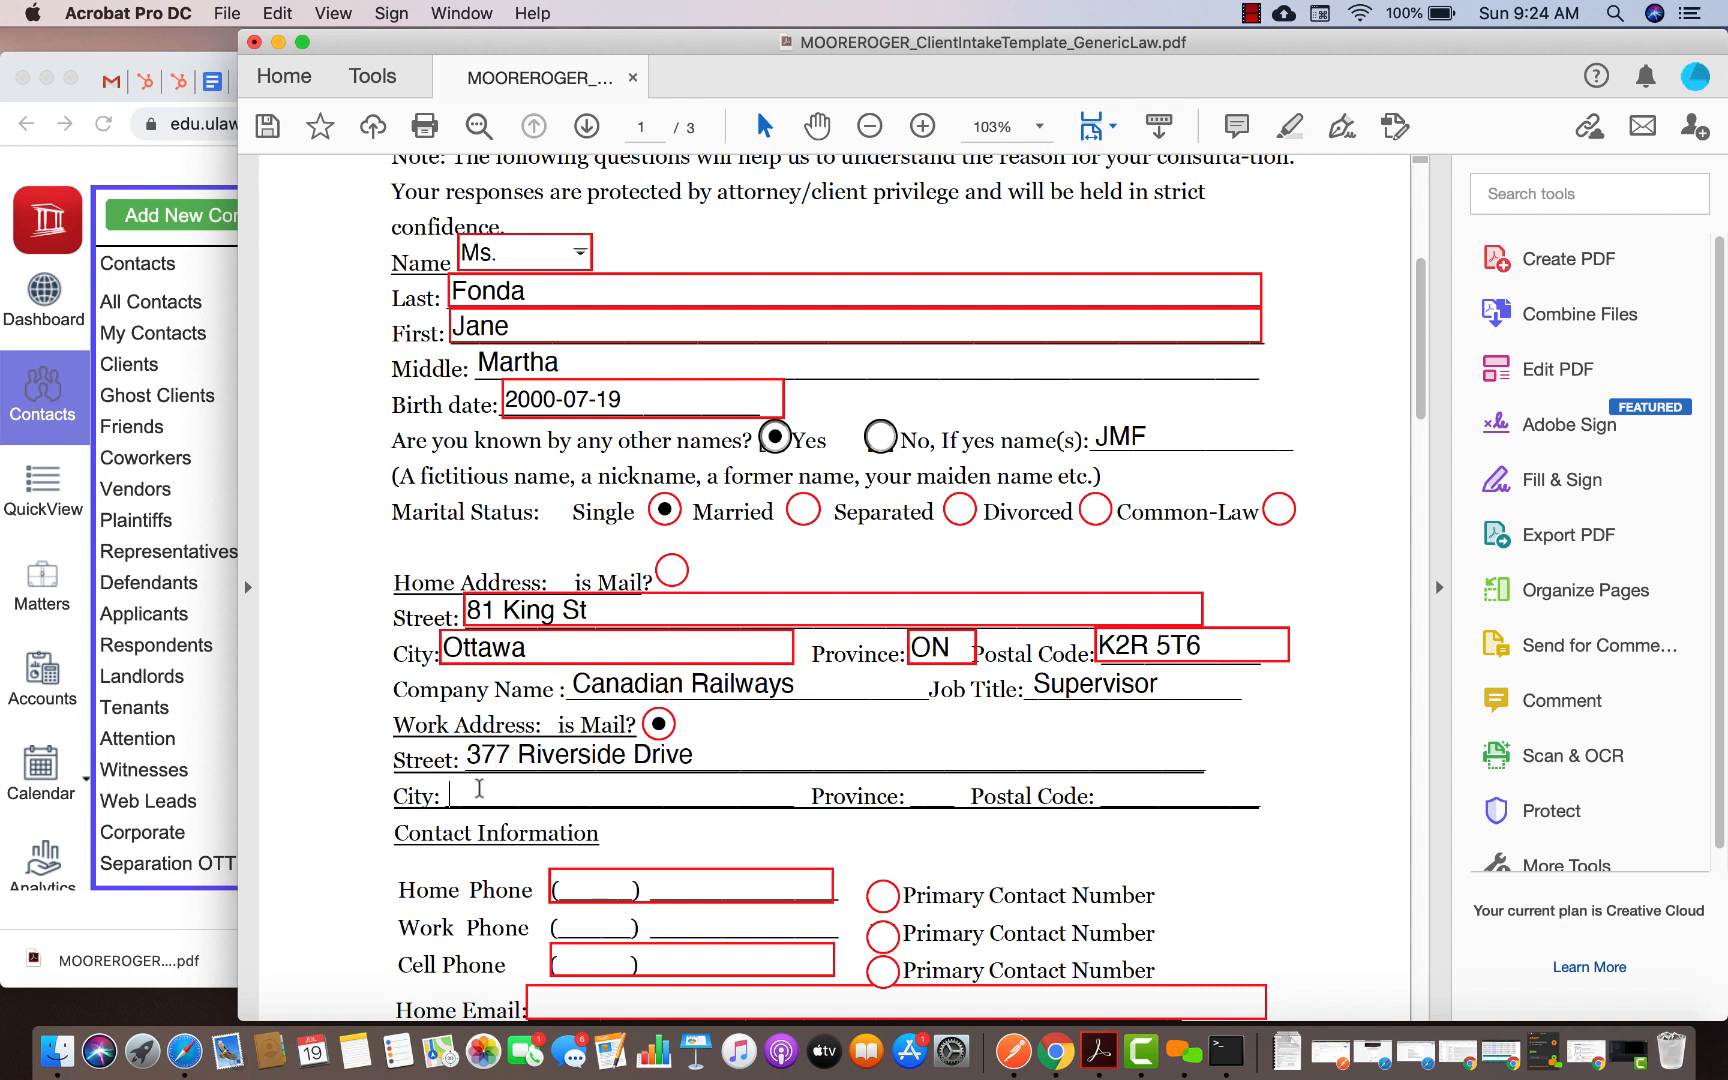
click(915, 790)
text(ON)
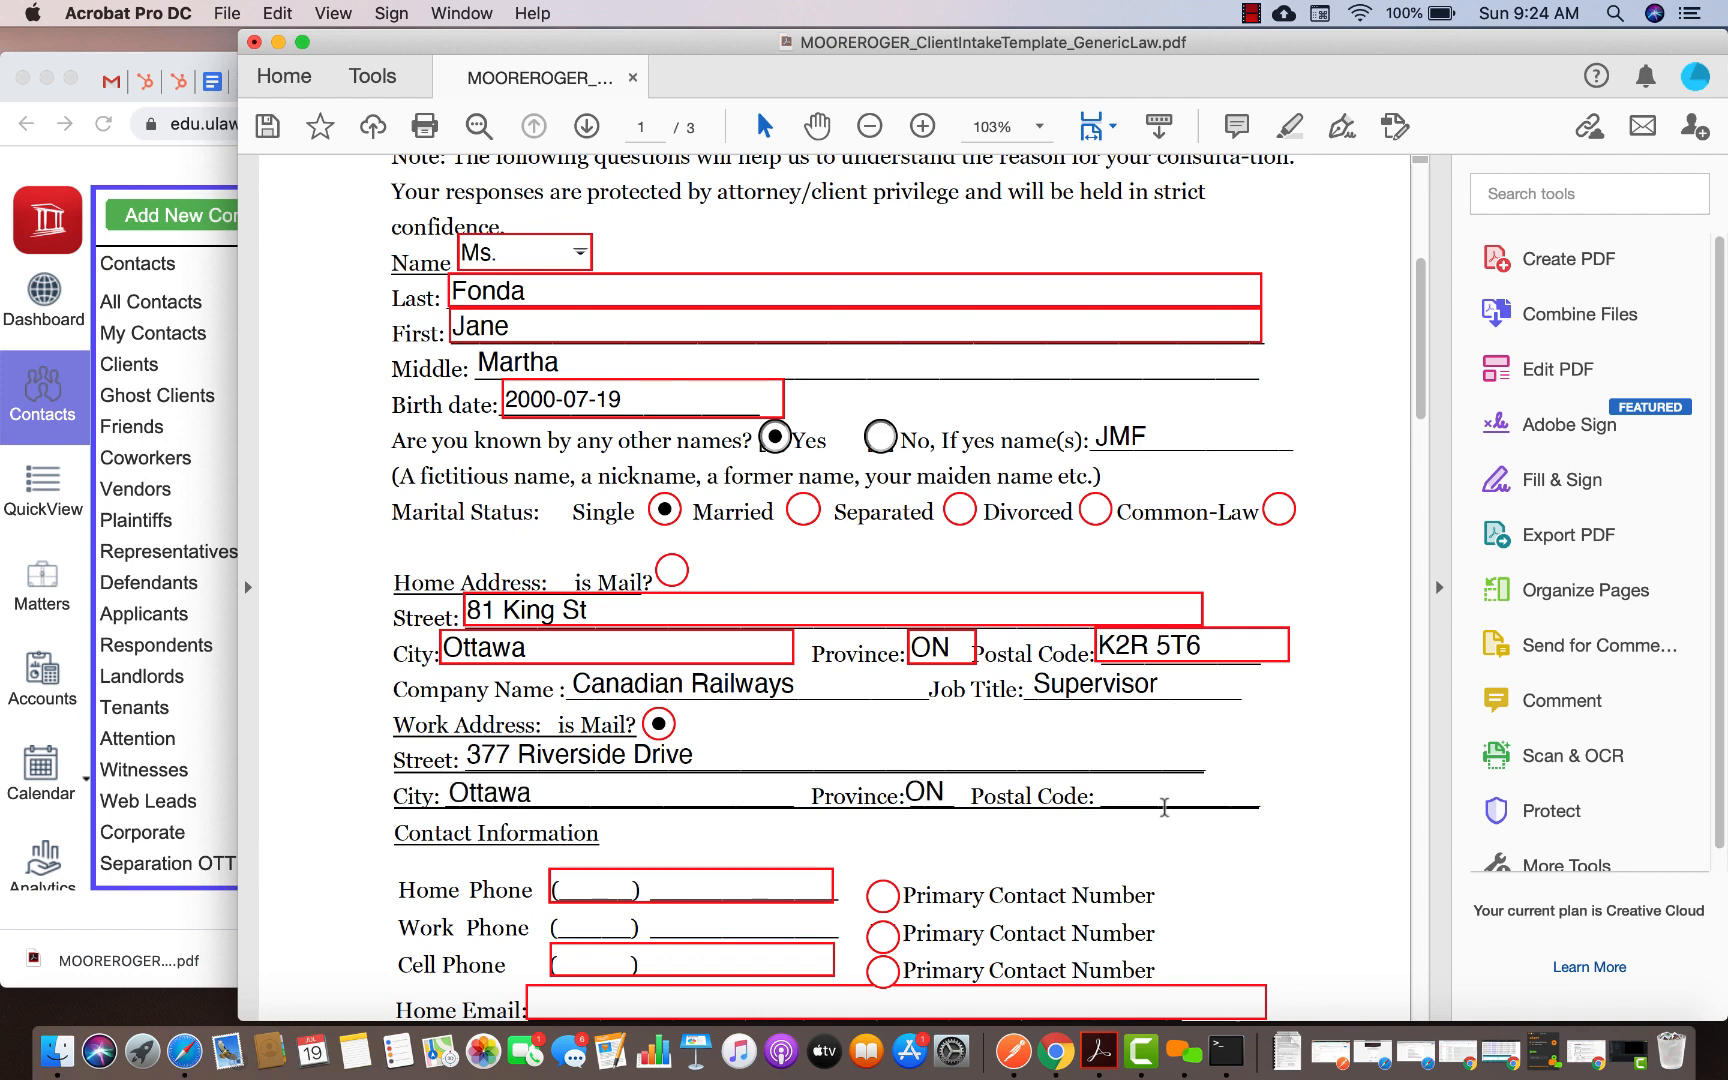
click(1158, 797)
text(H5T 4R6)
Enter the client's home and cell numbers without hyphens, with the cell as primary contact
scroll(1160, 795, down, 5)
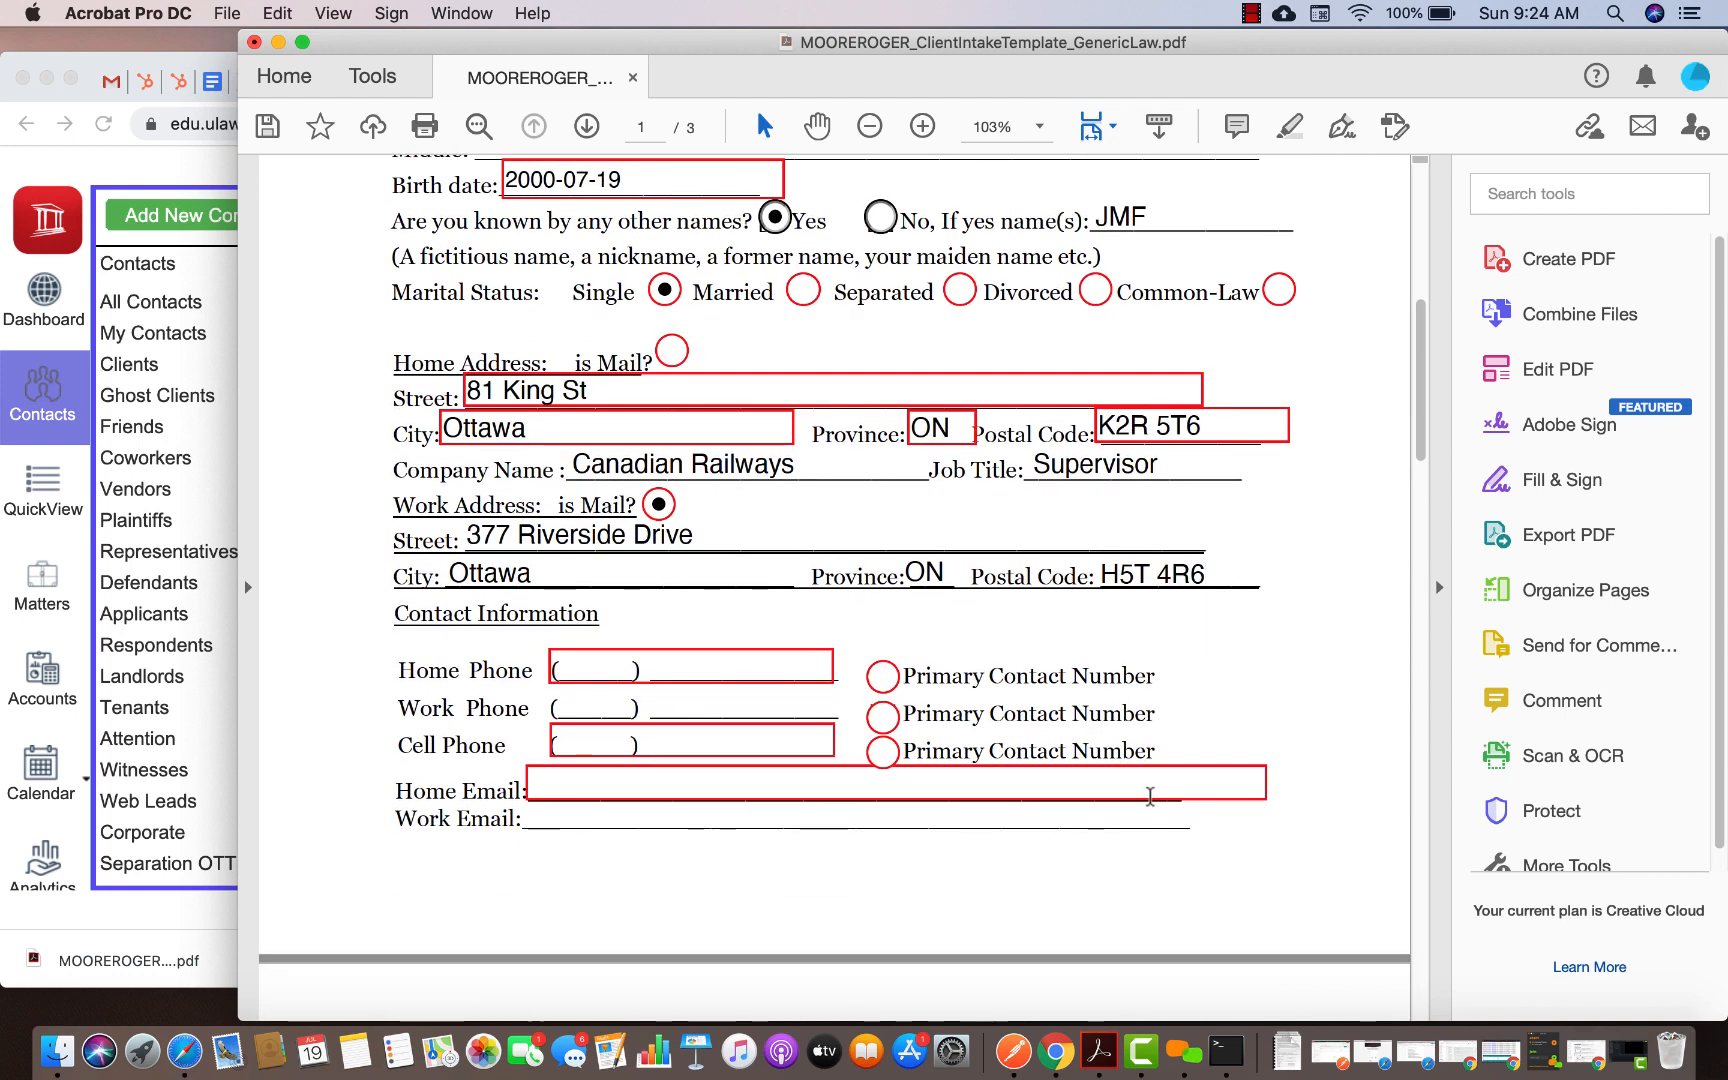
click(580, 679)
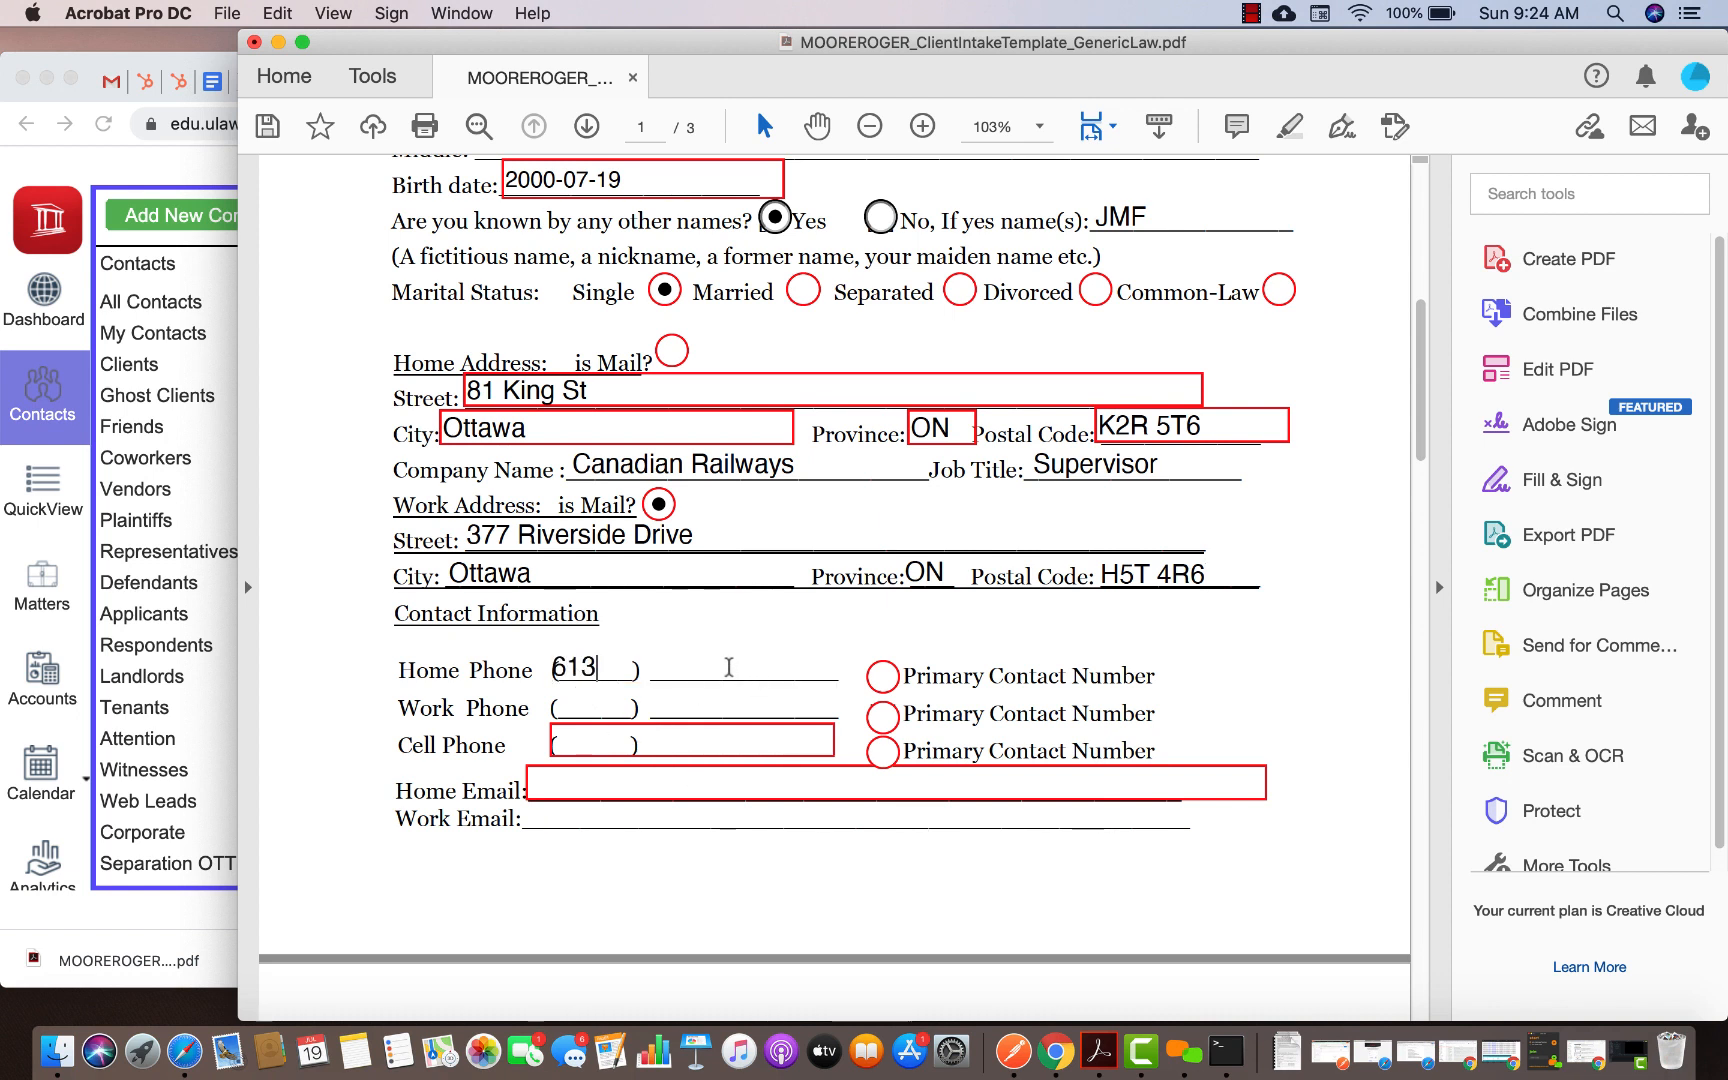
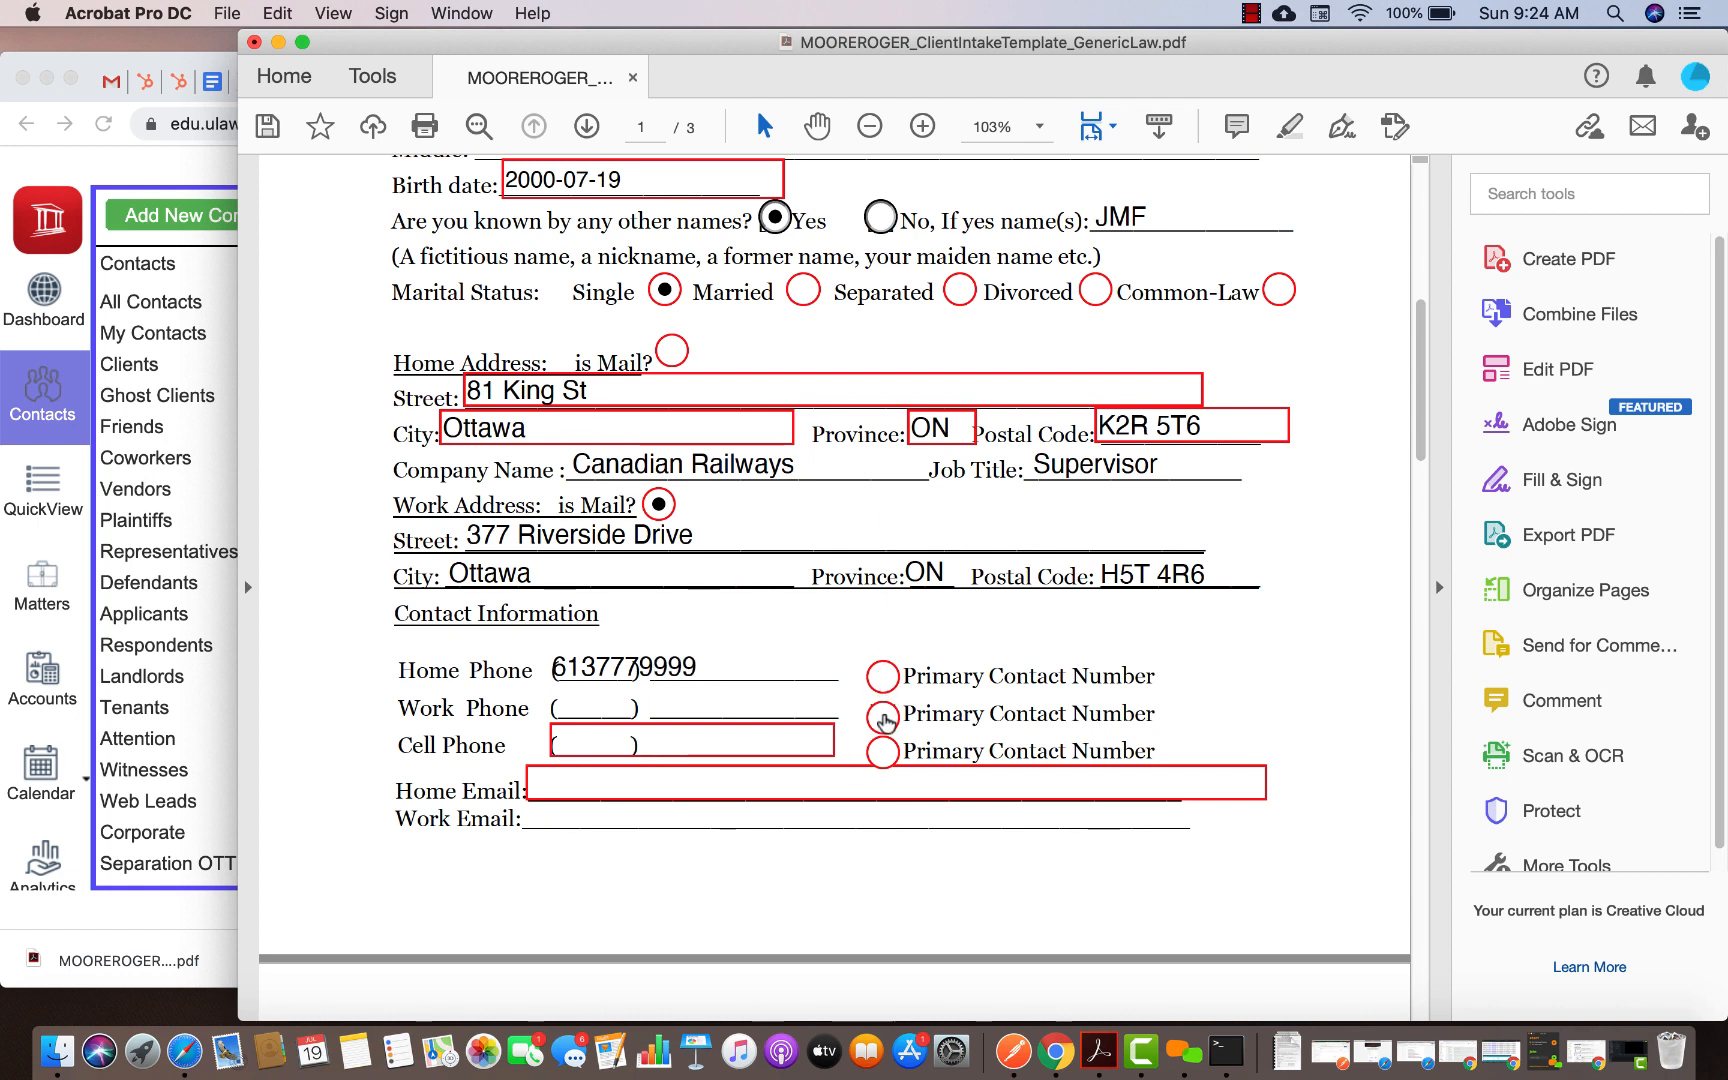
click(884, 750)
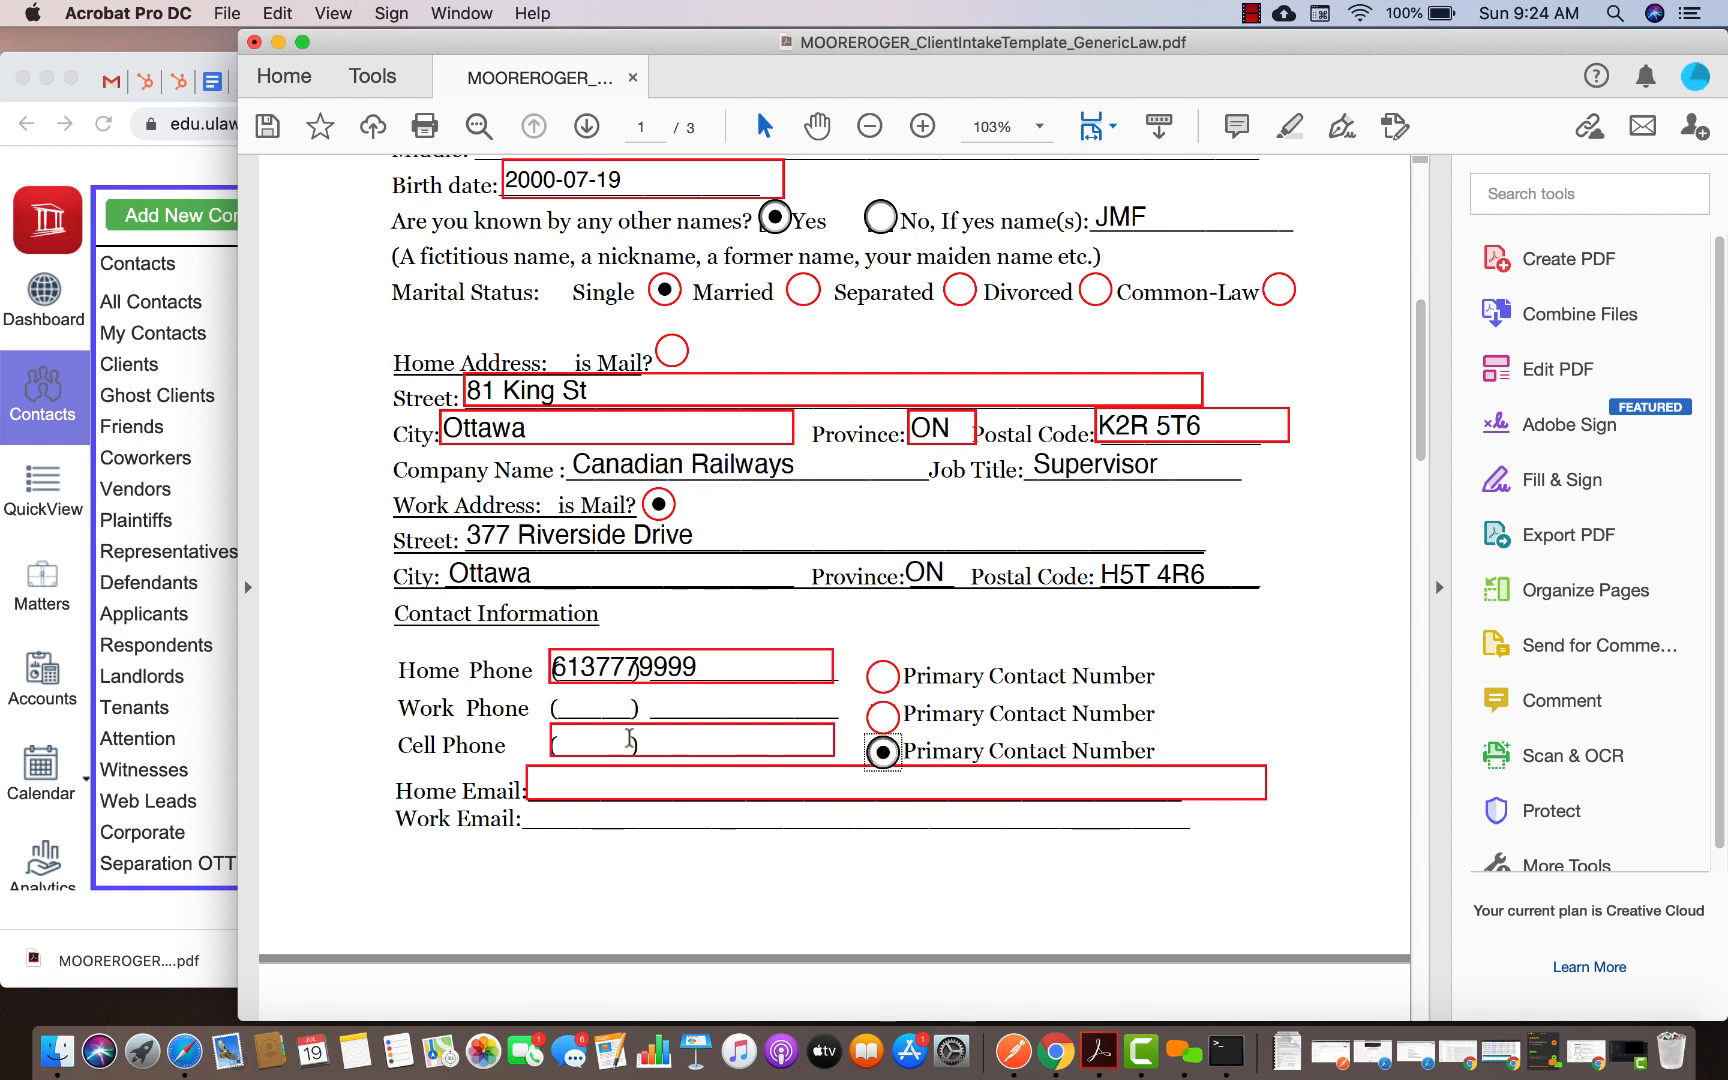
click(603, 747)
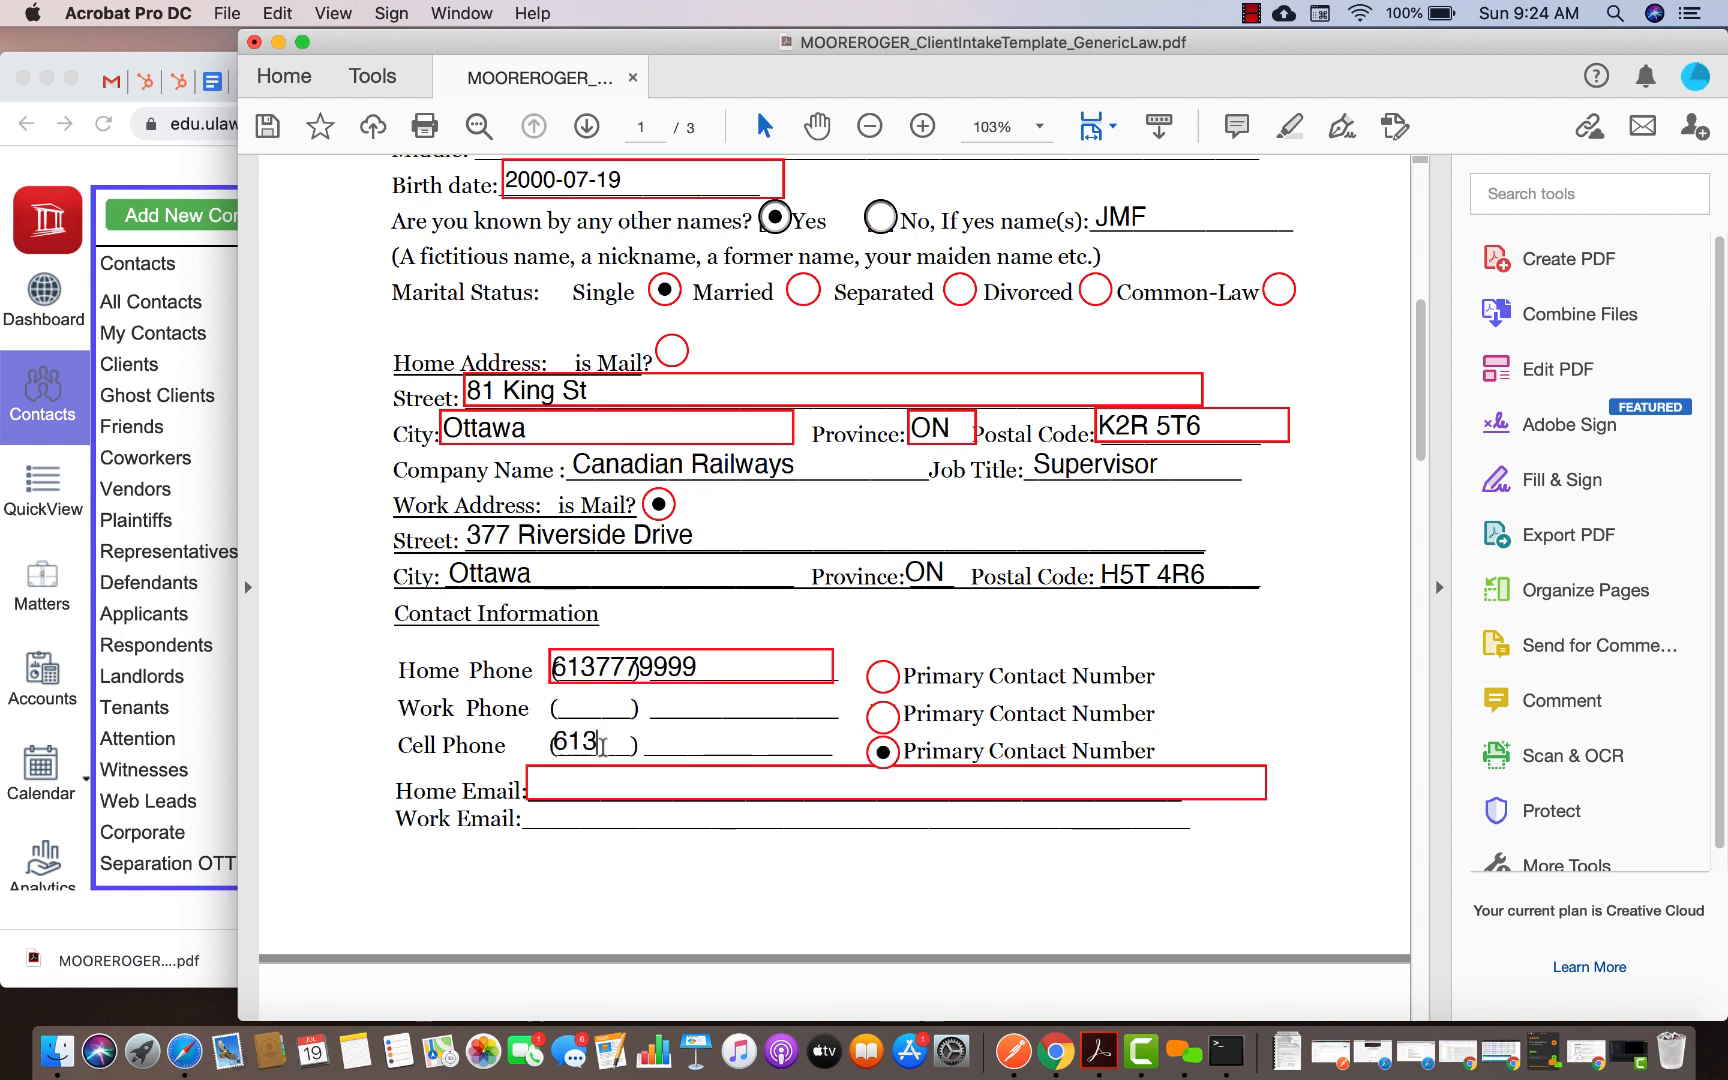
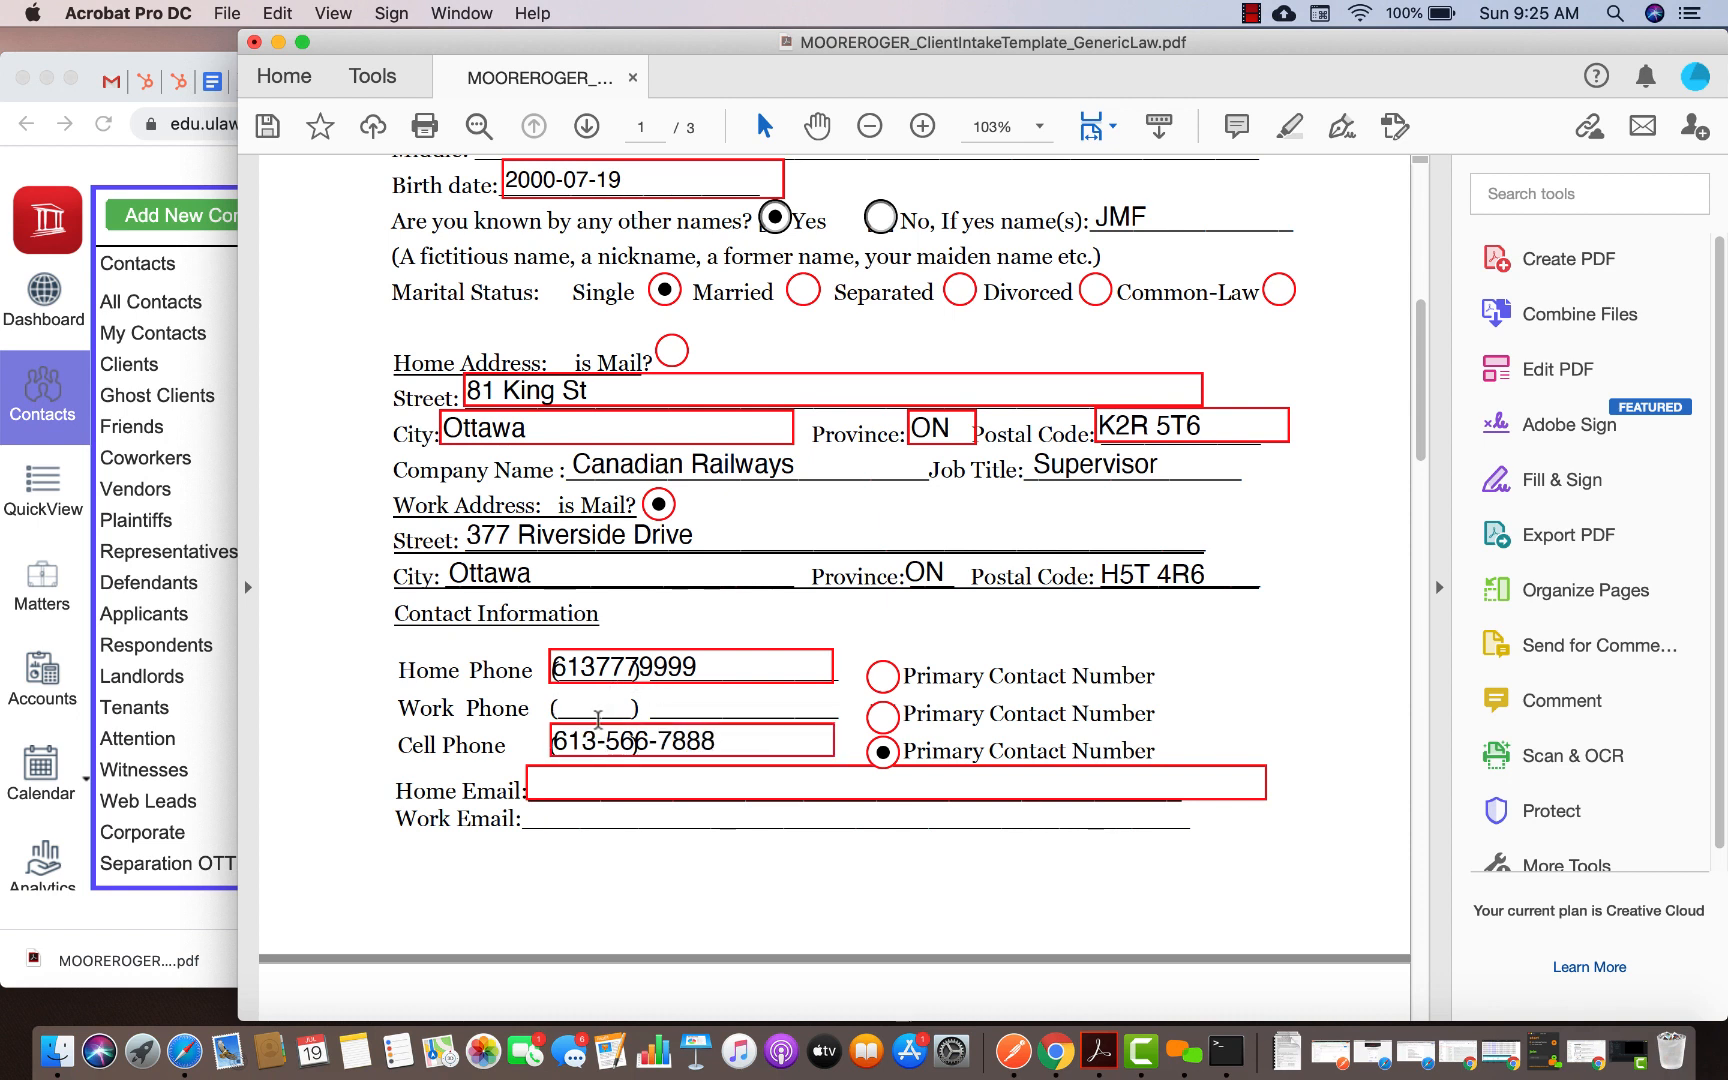
click(606, 743)
key(BackSpace)
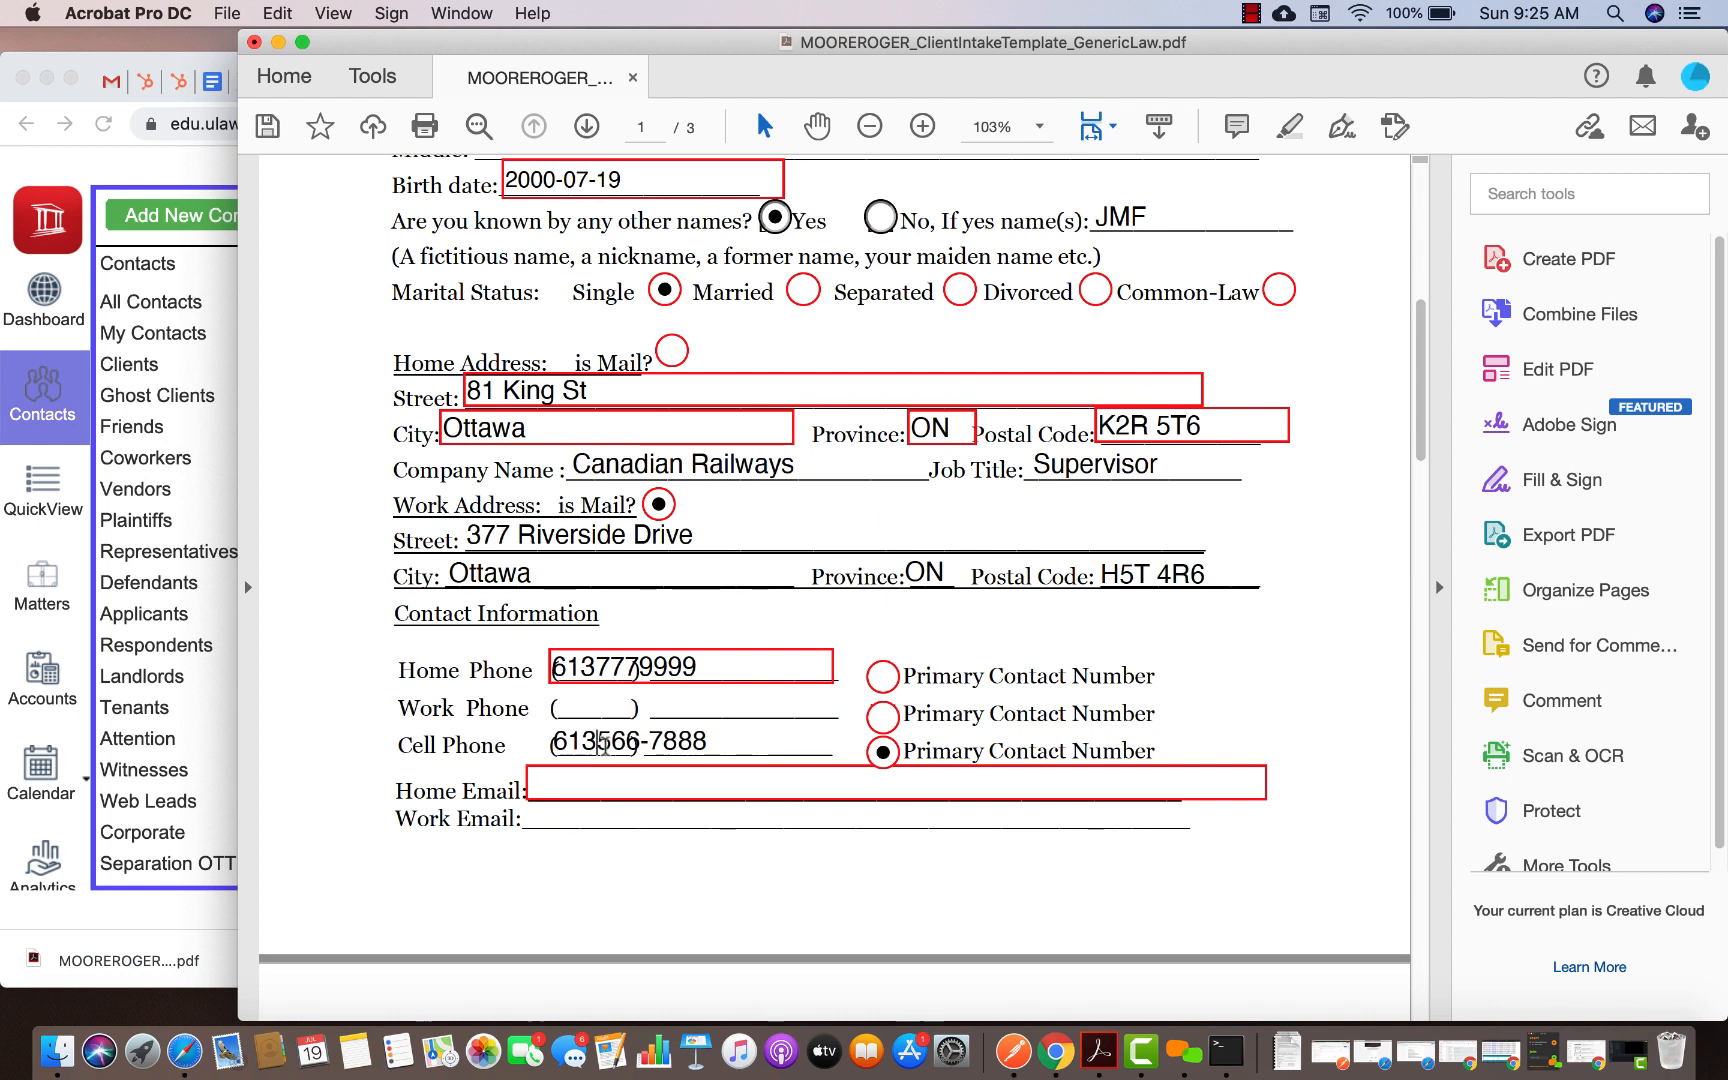
click(649, 743)
key(BackSpace)
click(592, 705)
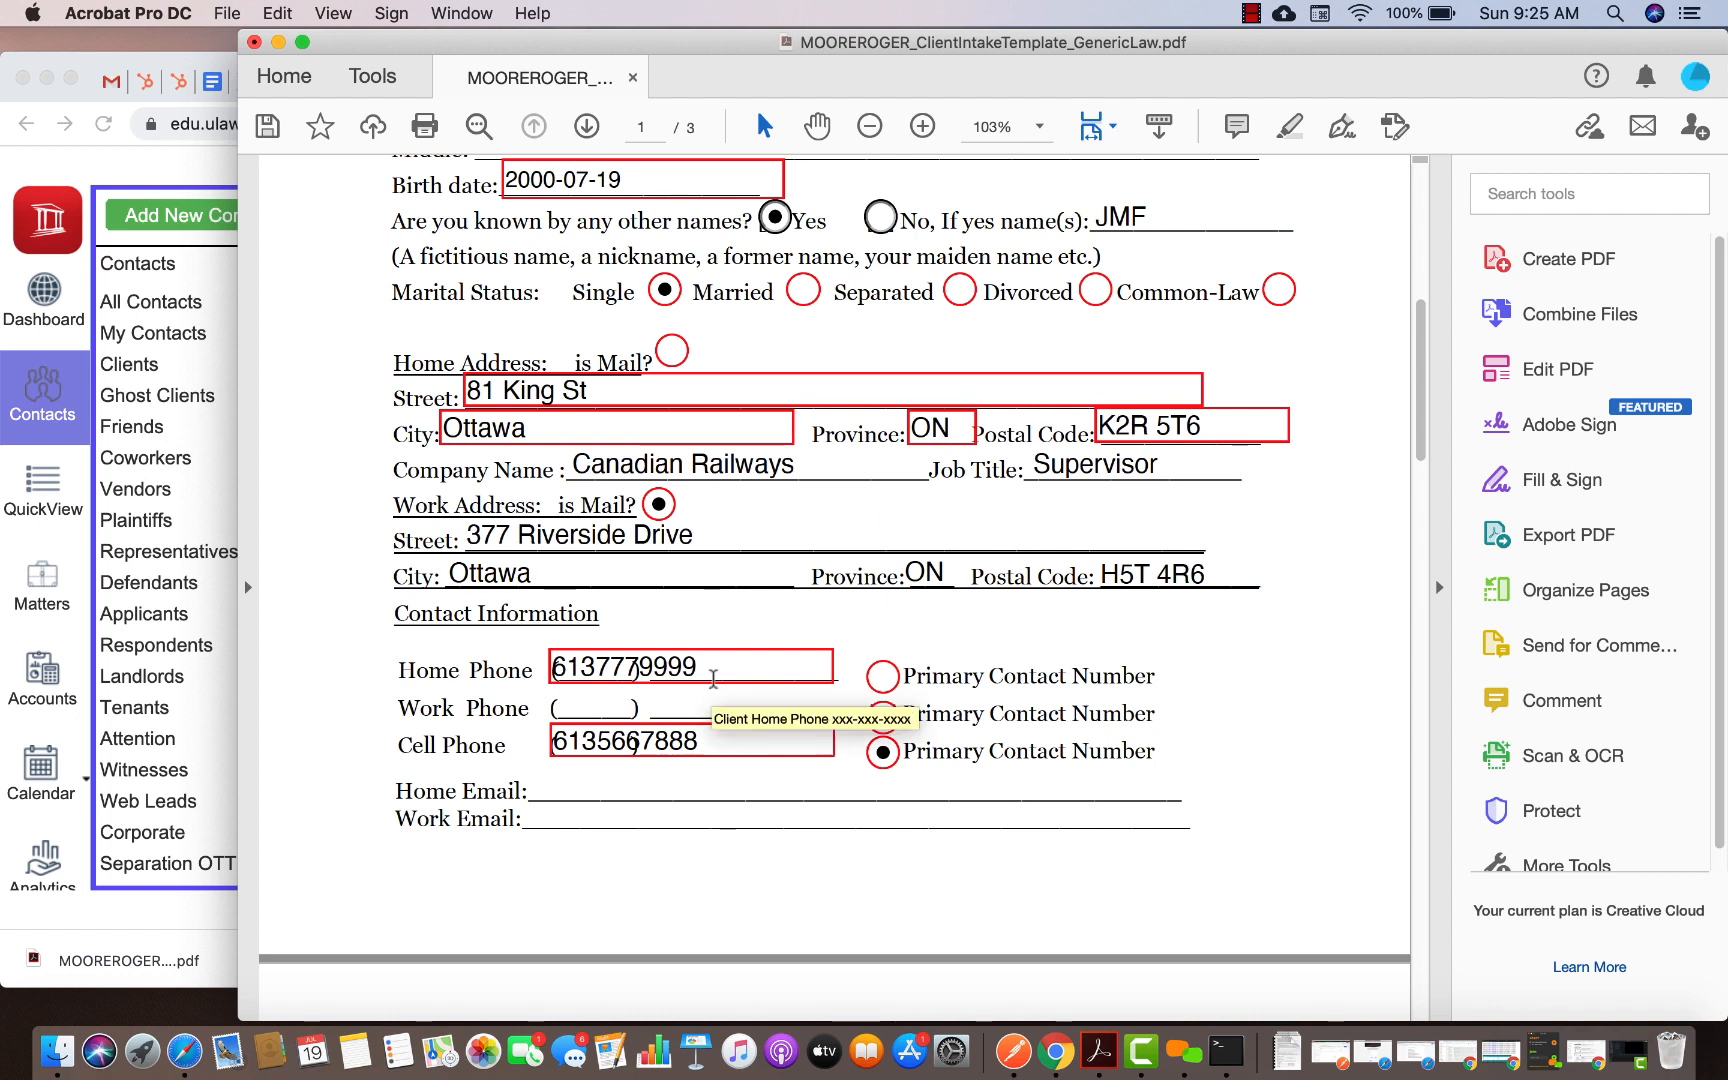
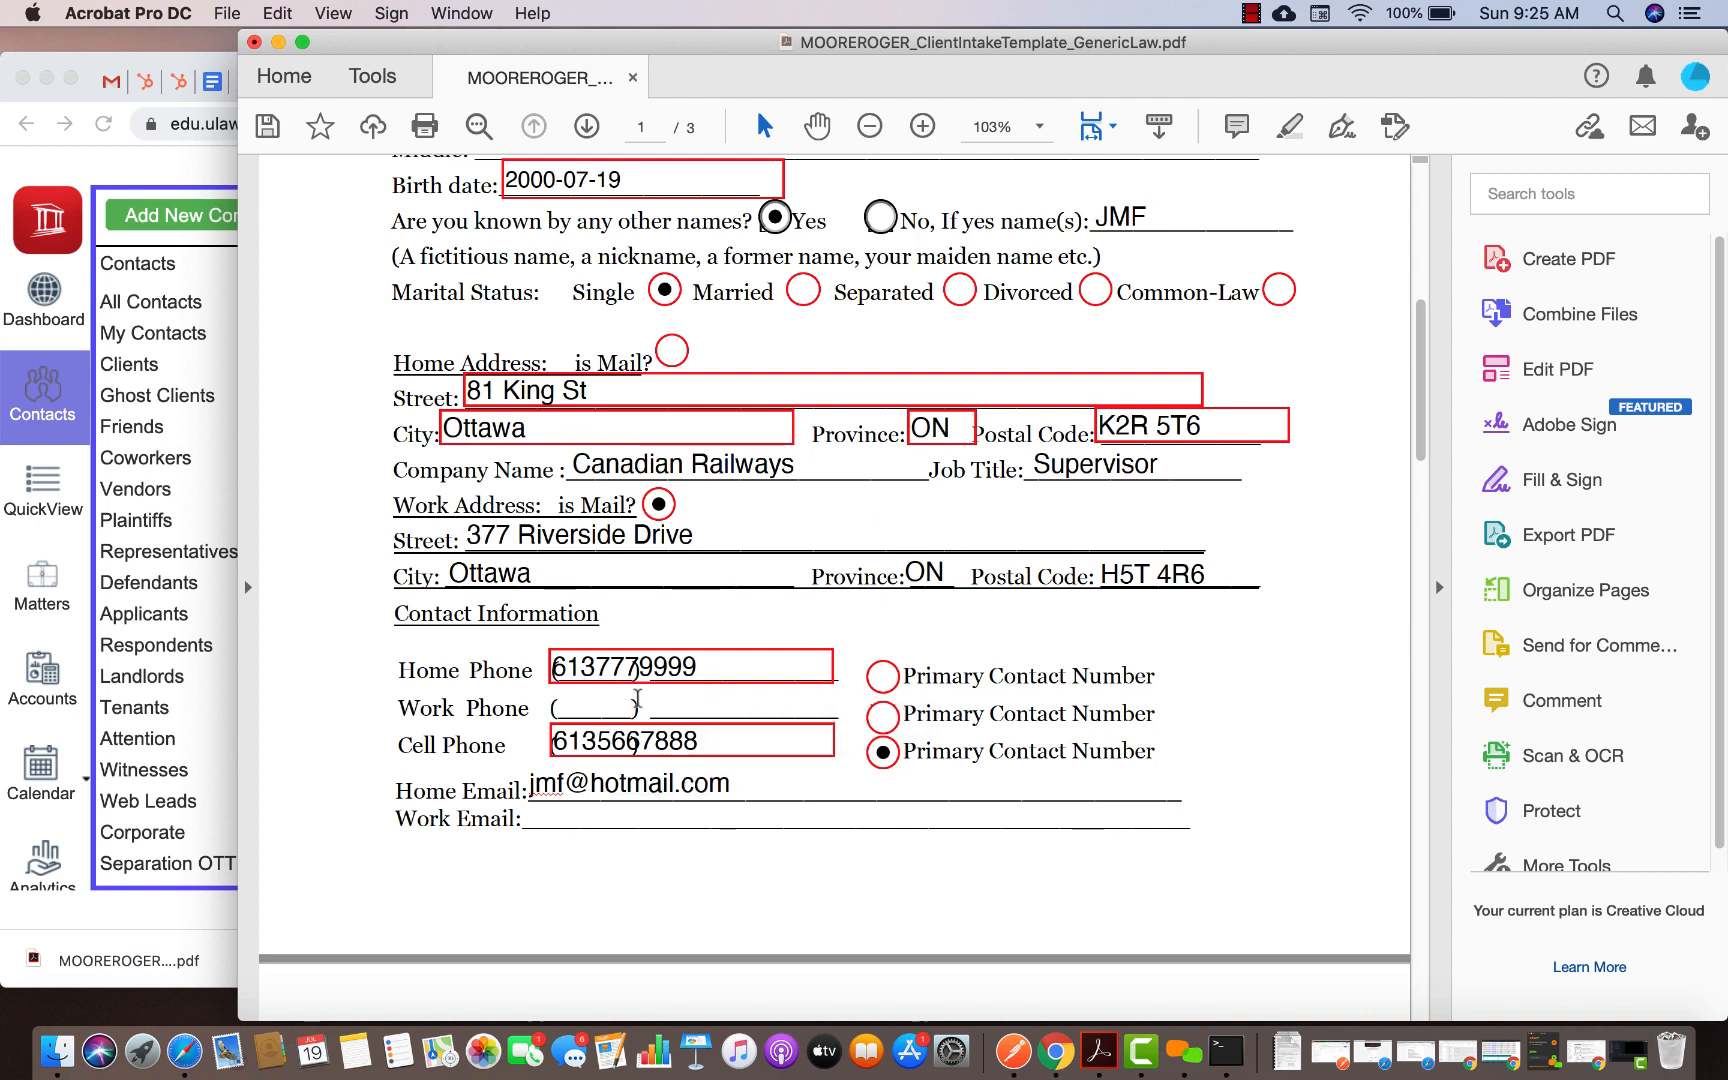
Enter the client's home and work e-mail addresses
click(585, 820)
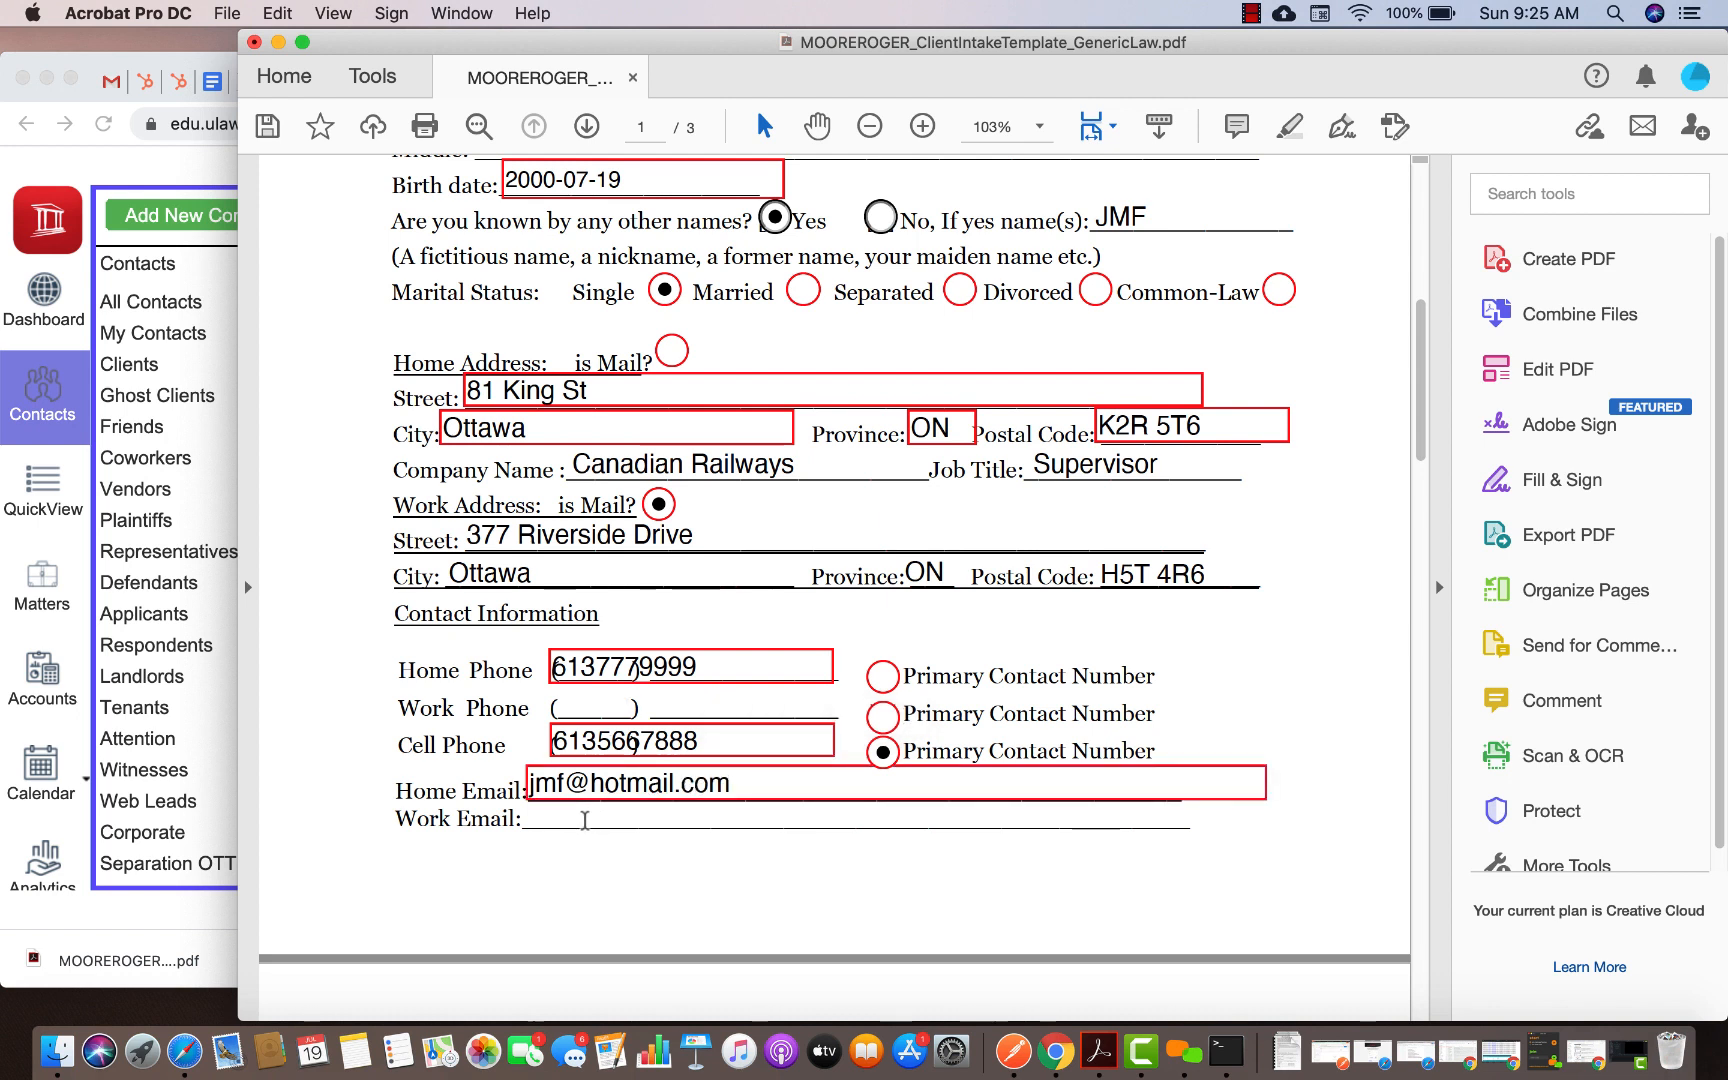
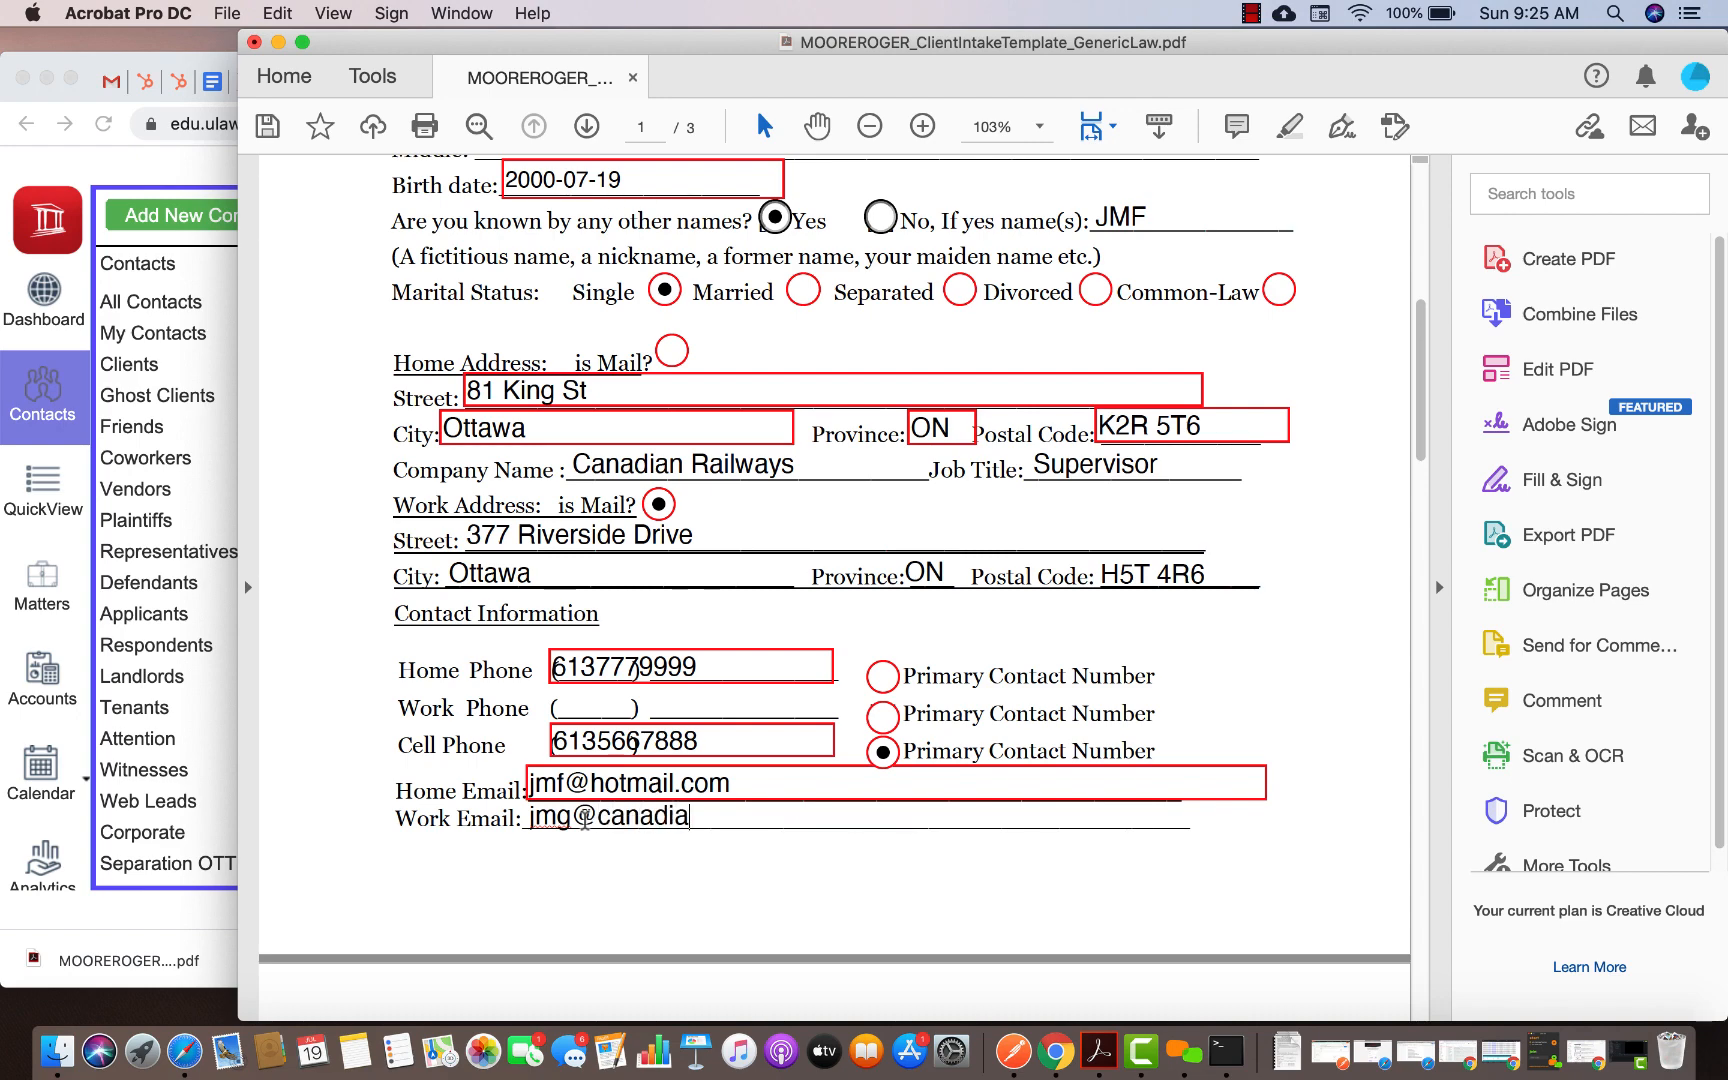
Finish the work e-mail and set the referral source to 'Web - Facebook'
text(ca)
scroll(704, 905, down, 2)
scroll(703, 898, down, 8)
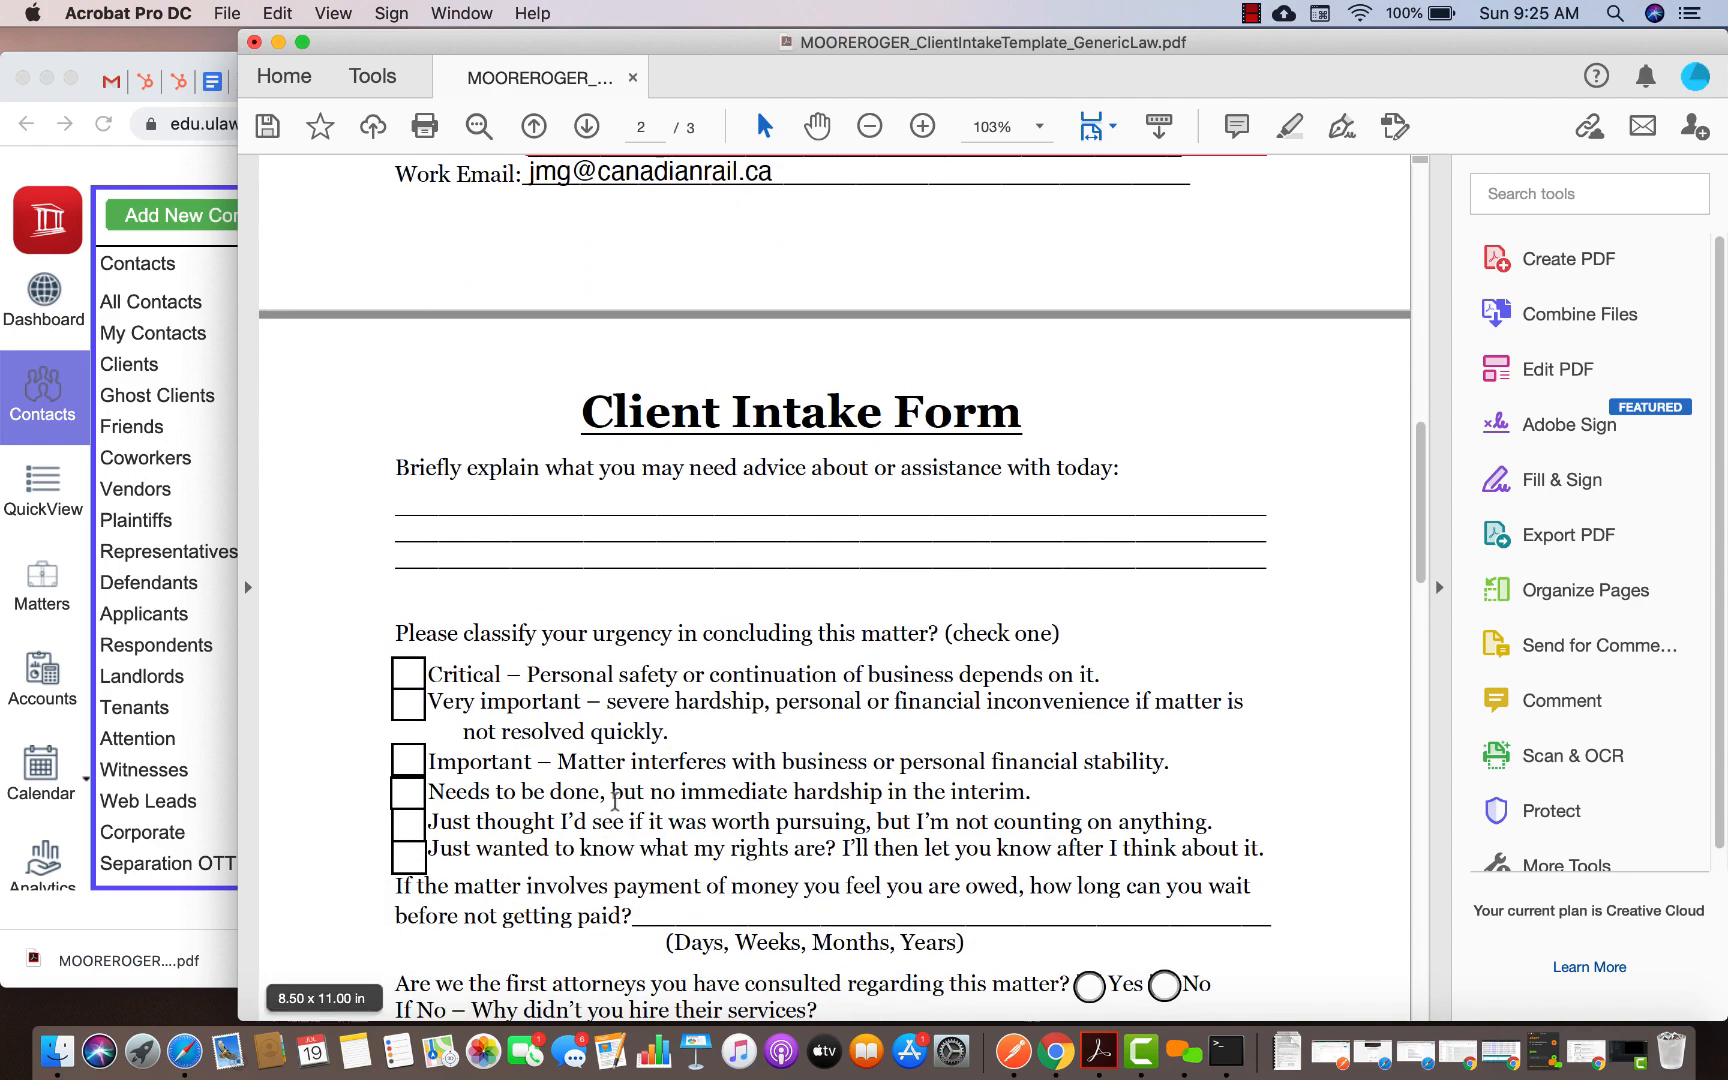
scroll(568, 799, down, 3)
scroll(1129, 838, down, 7)
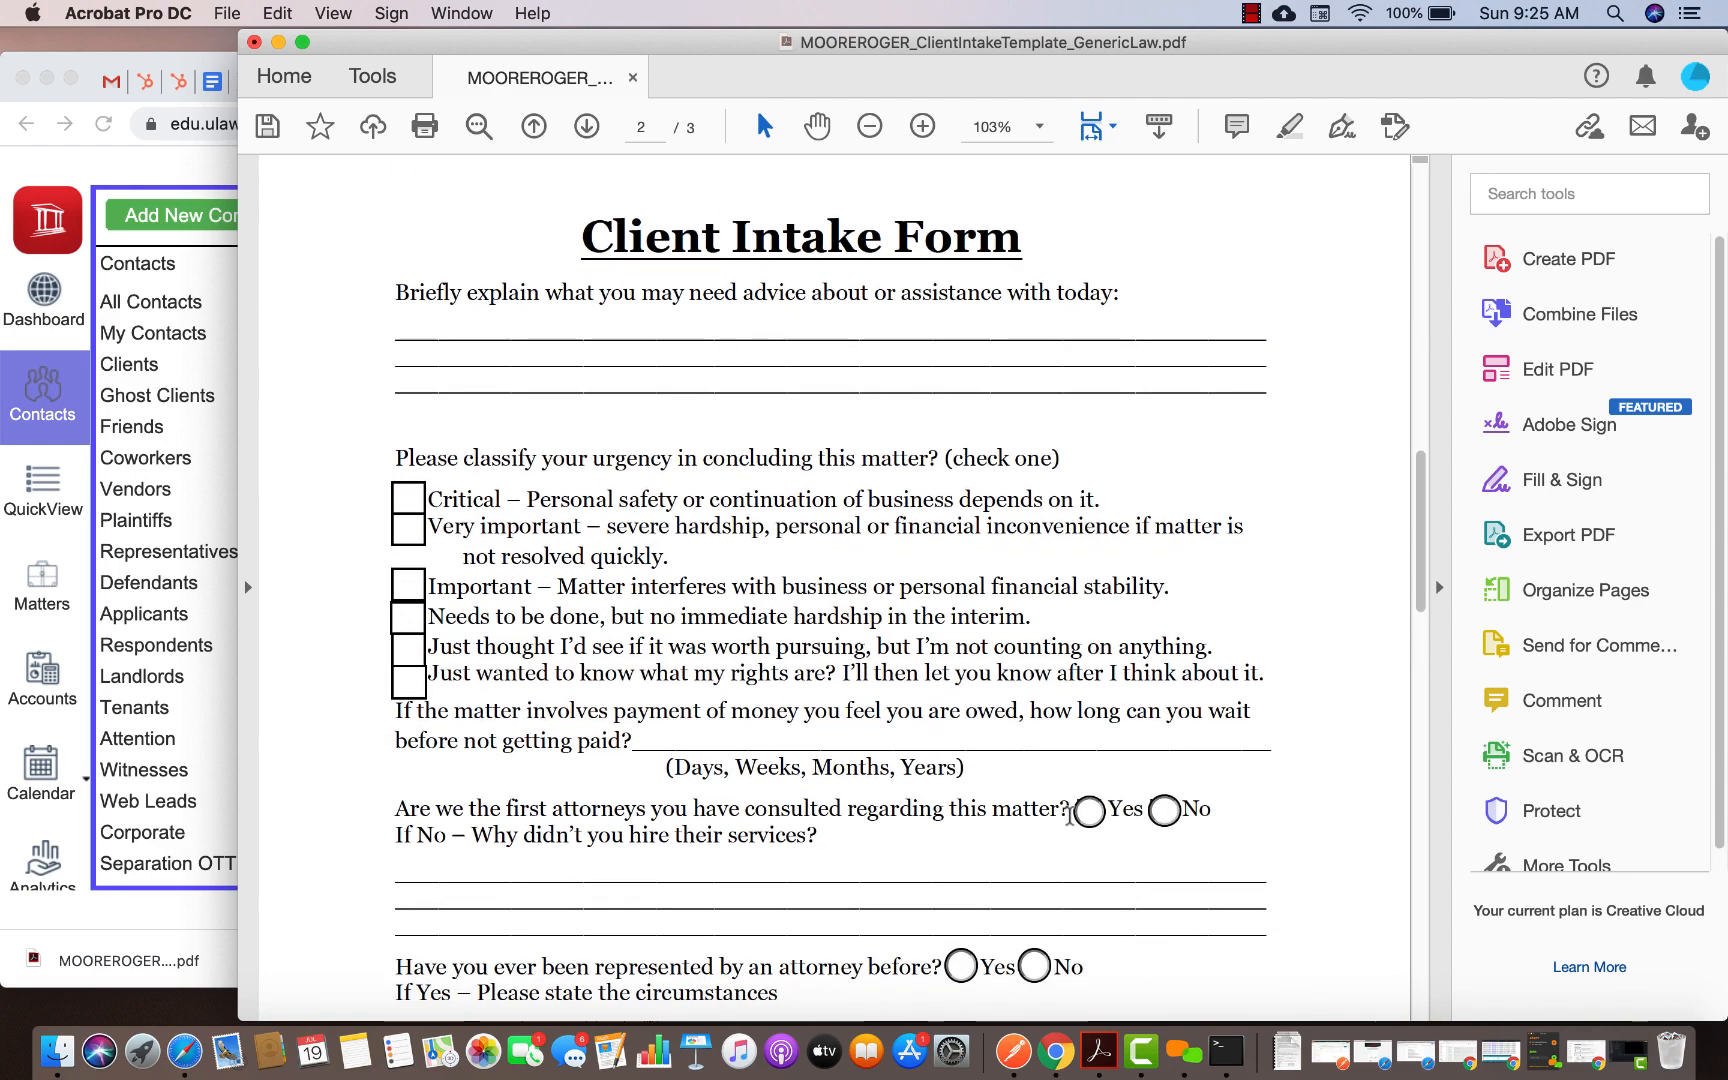
scroll(830, 735, down, 1)
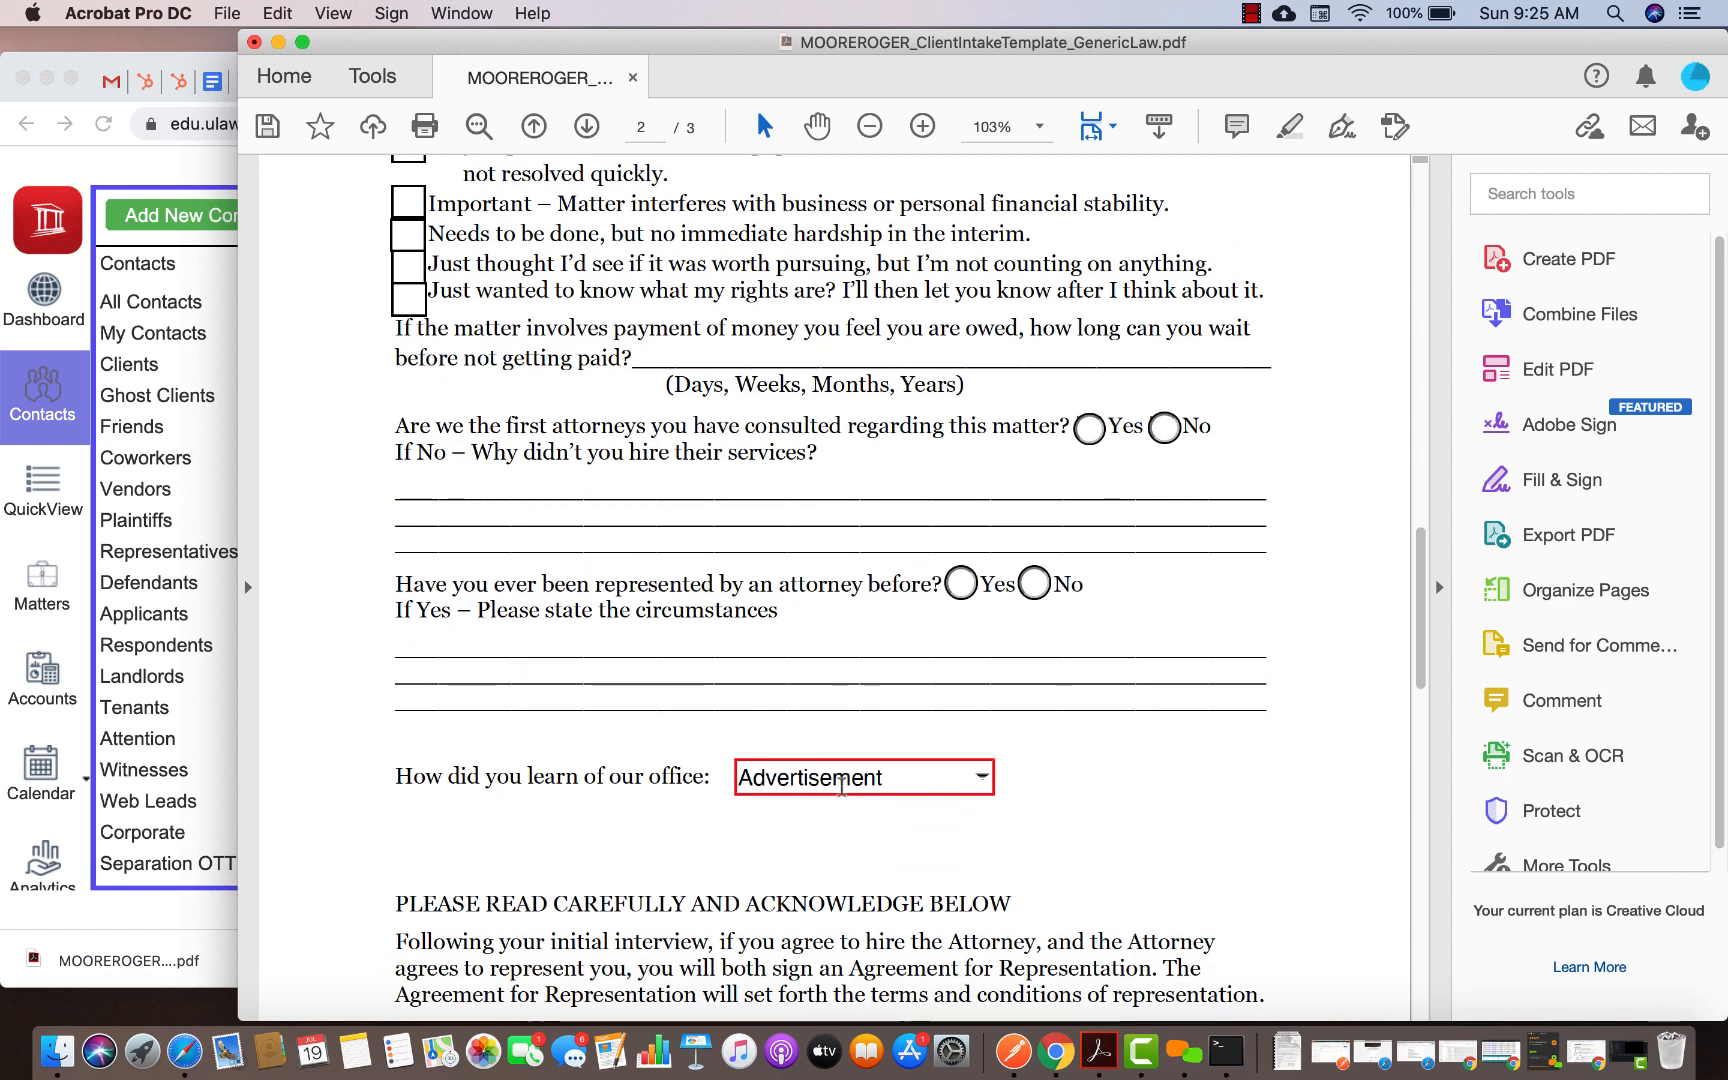
click(983, 790)
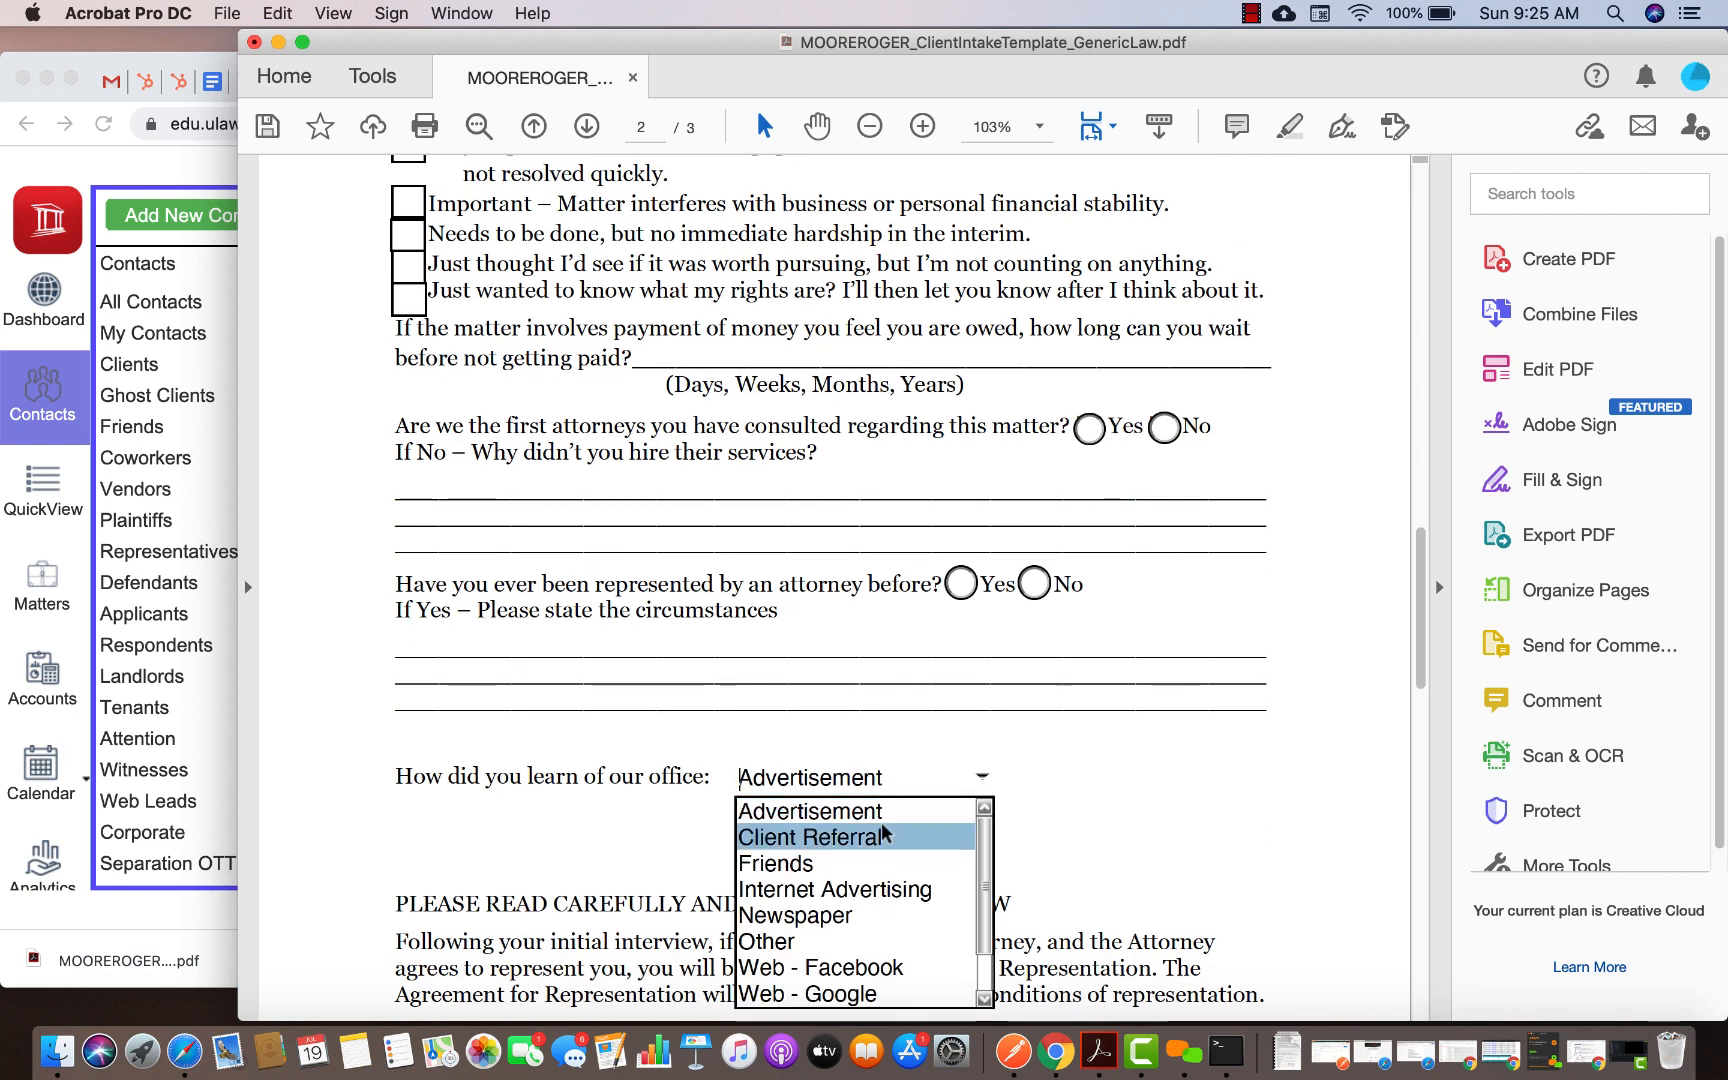
scroll(828, 890, down, 1)
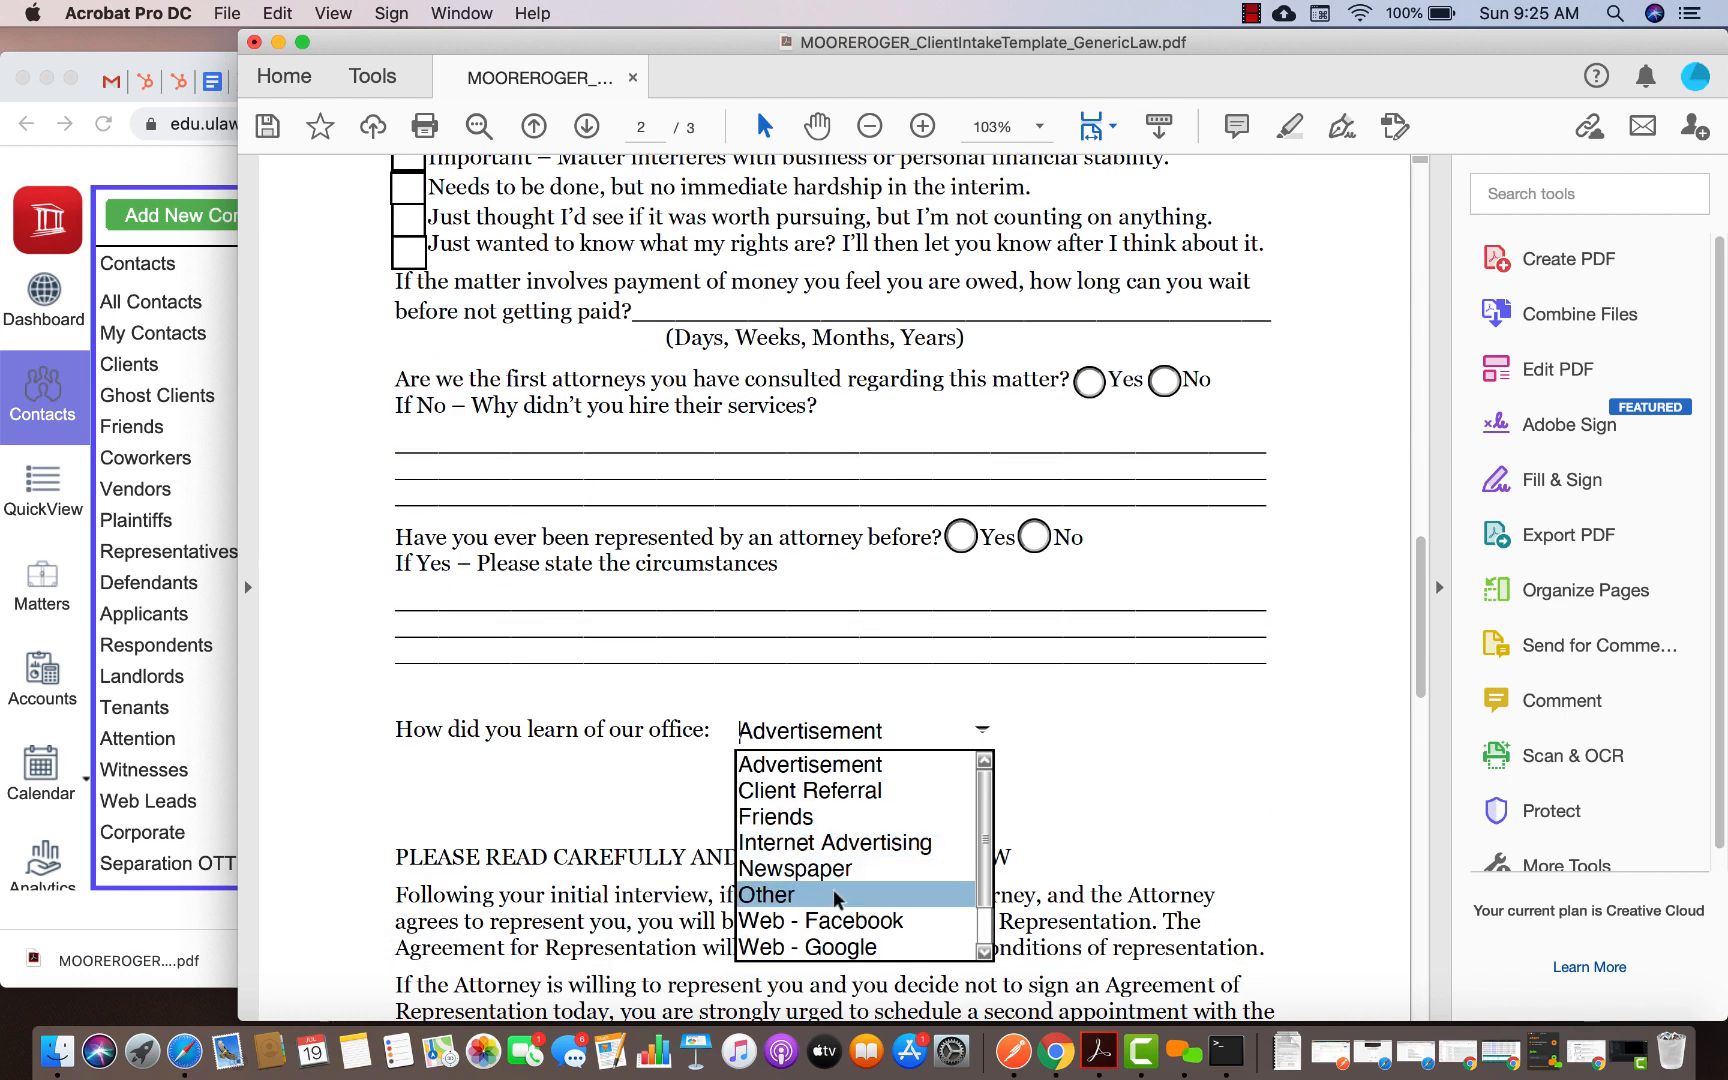
click(832, 920)
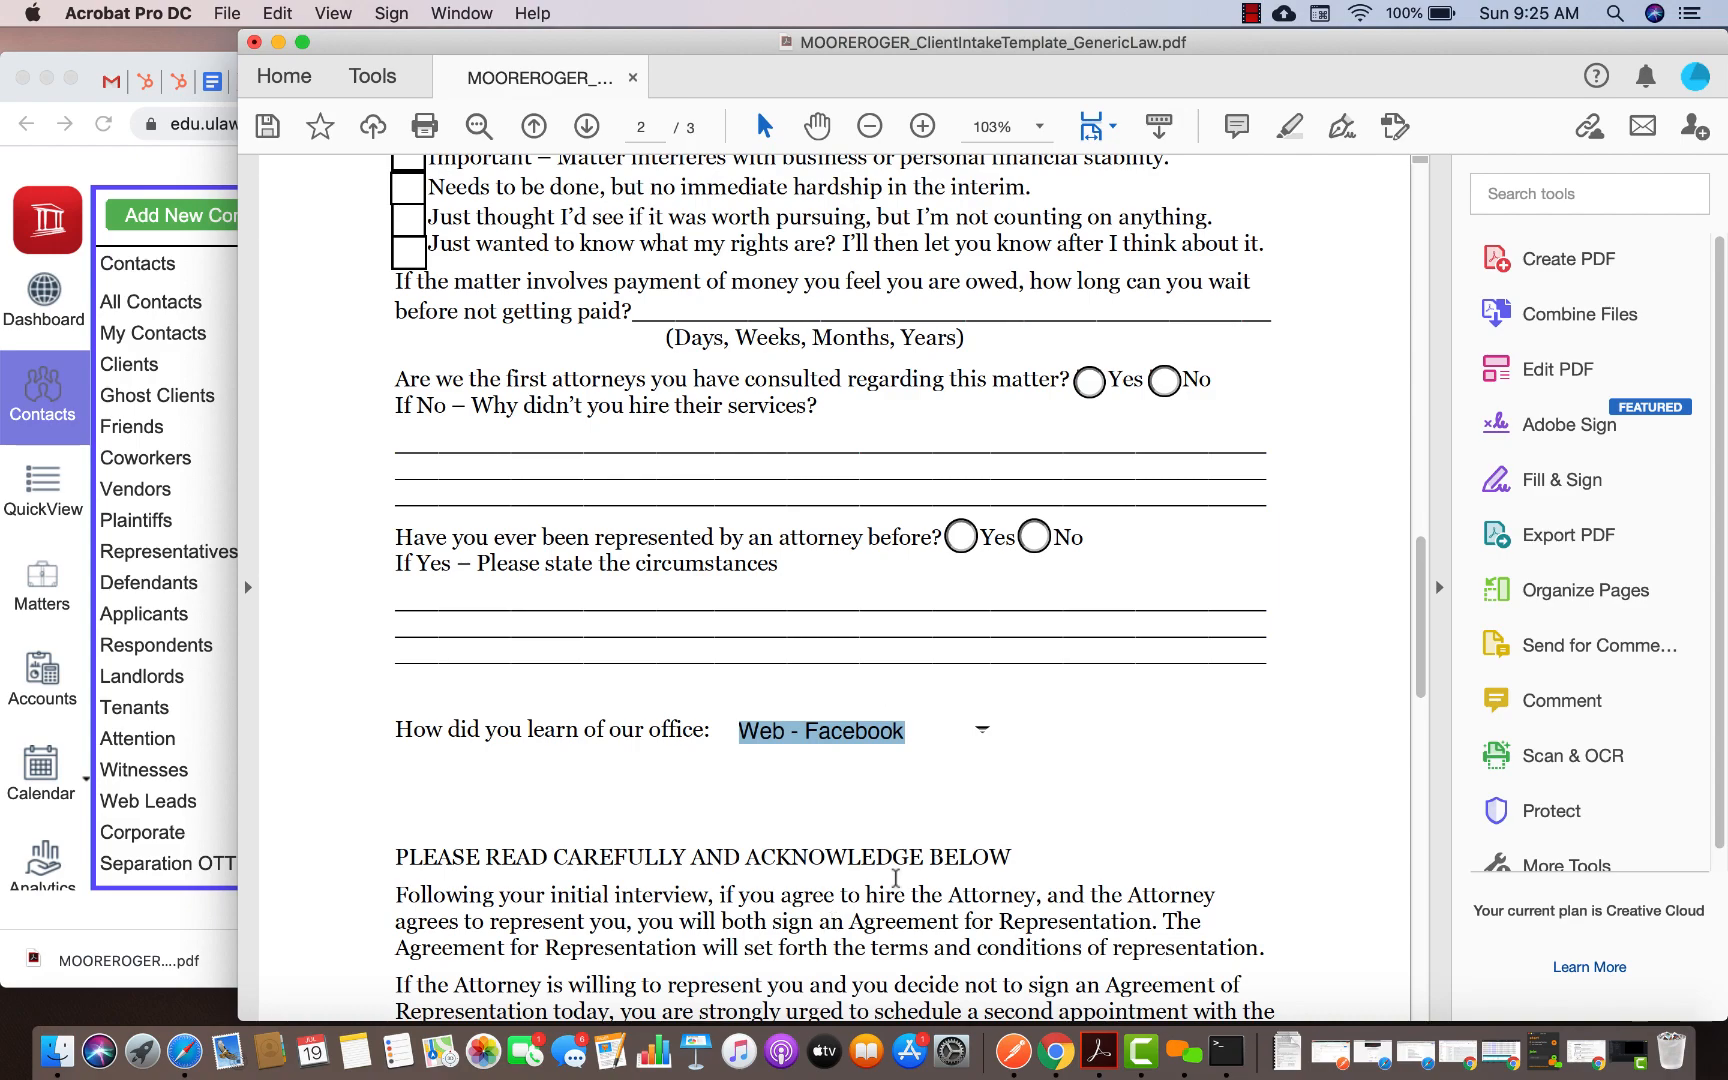
Tick the final acknowledgement box and save the completed intake PDF
scroll(895, 878, down, 15)
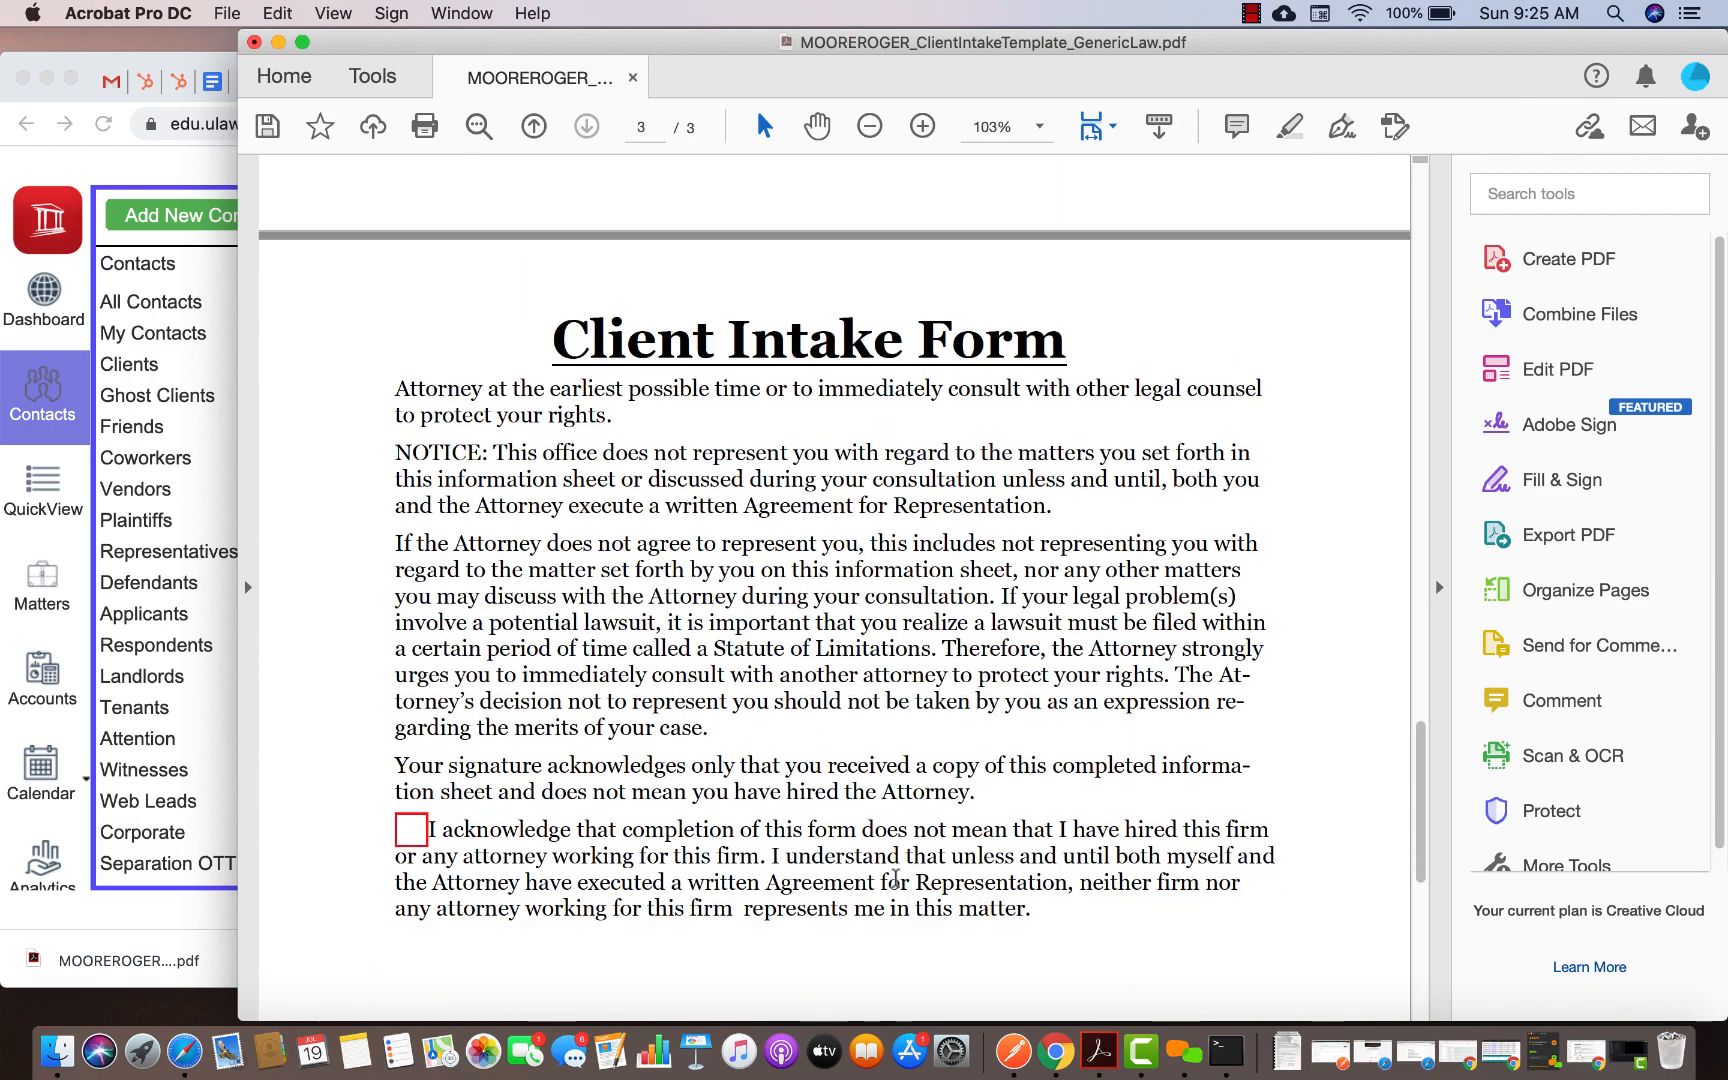
scroll(895, 878, down, 6)
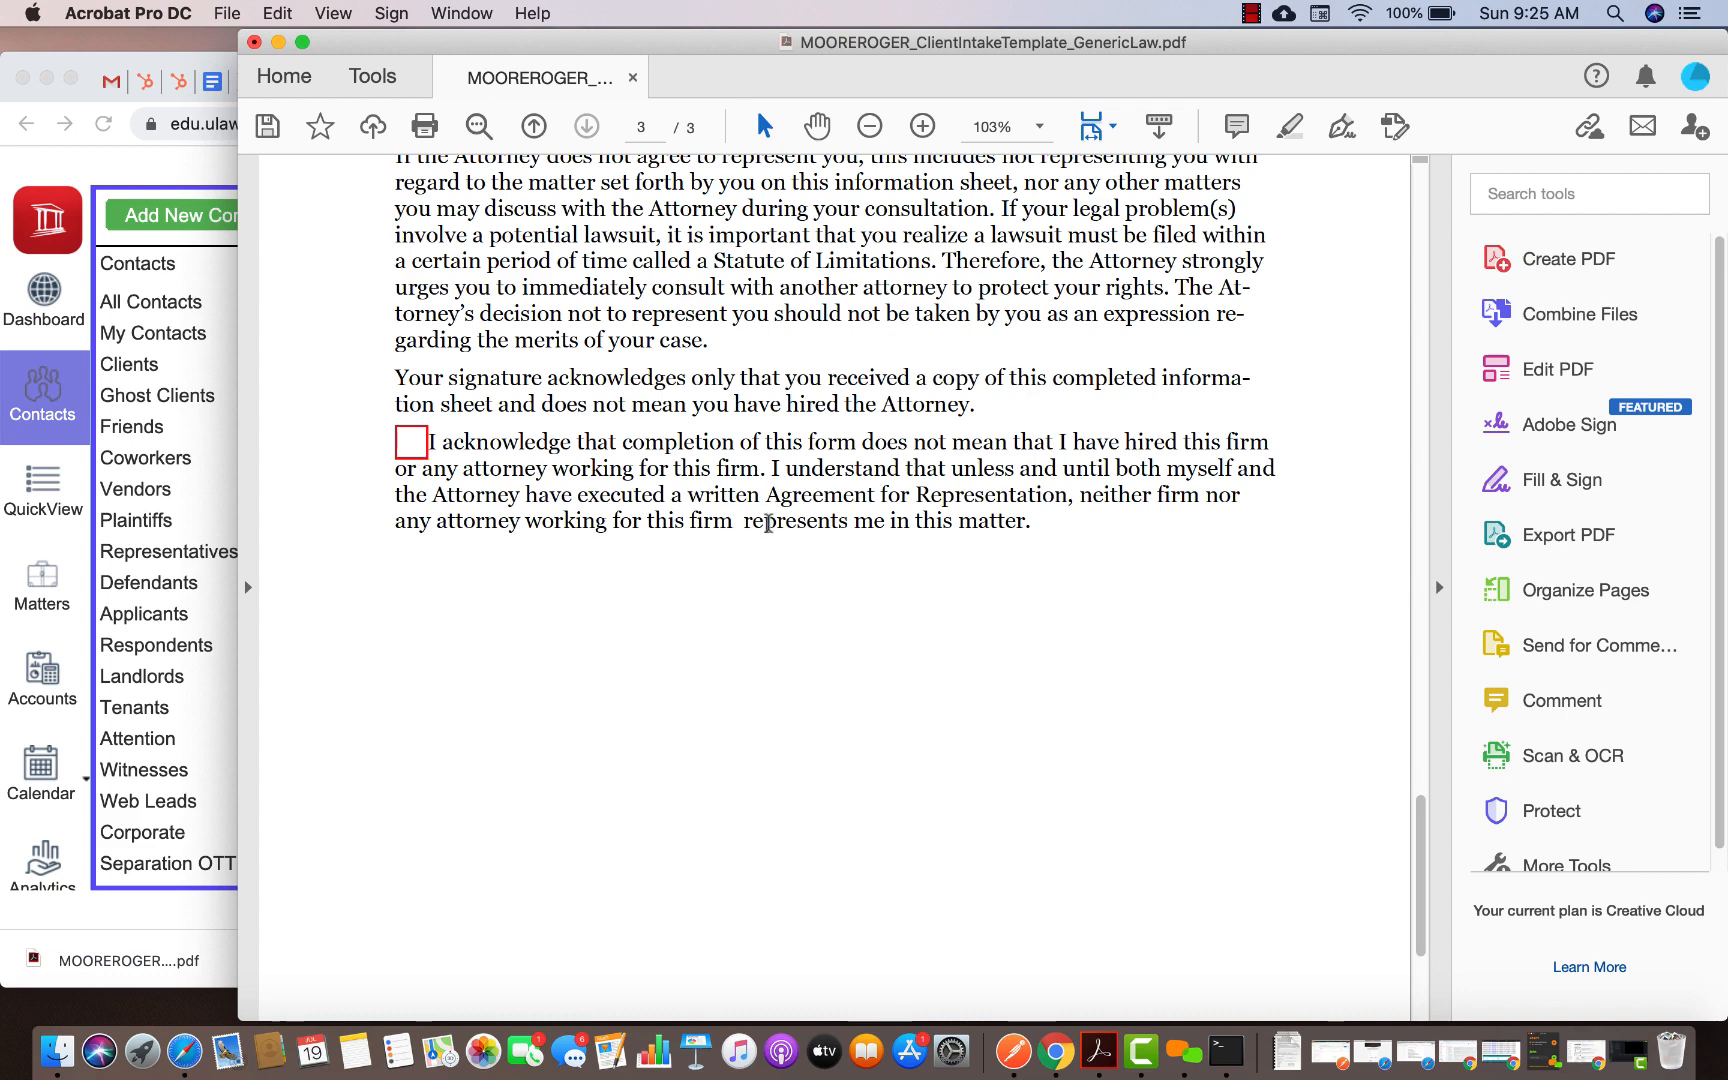
click(413, 442)
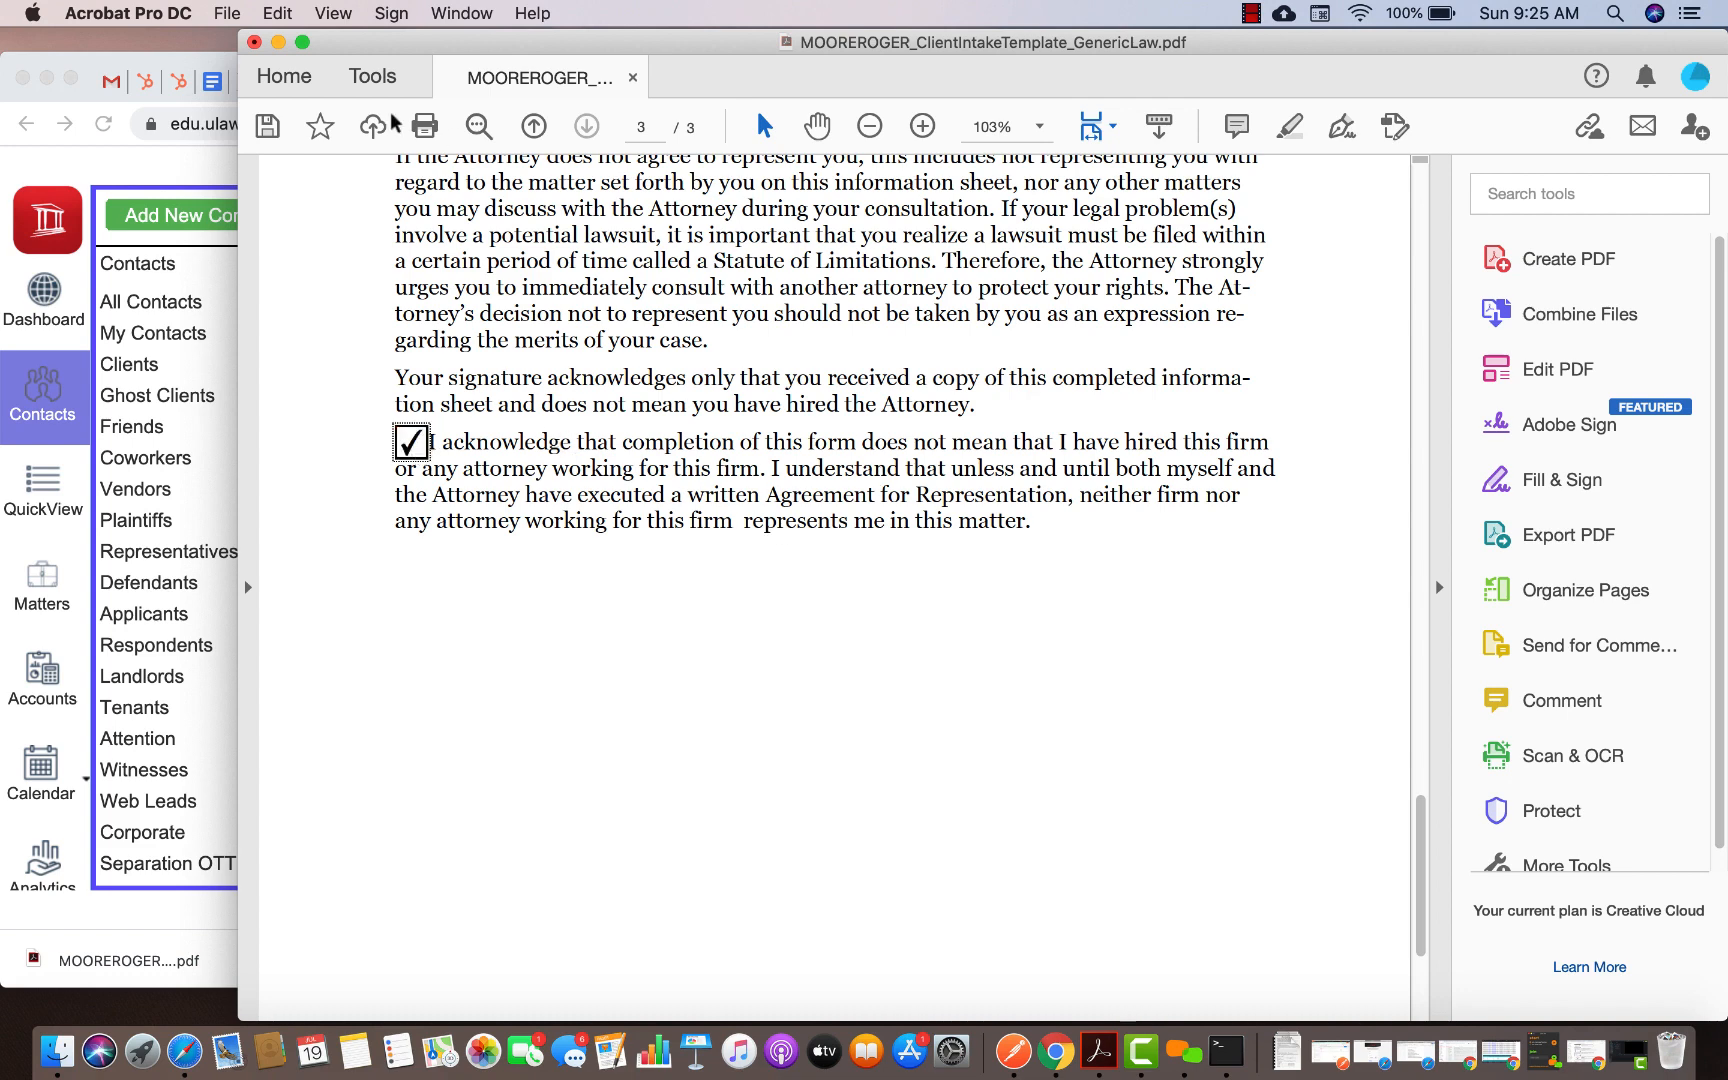
click(265, 128)
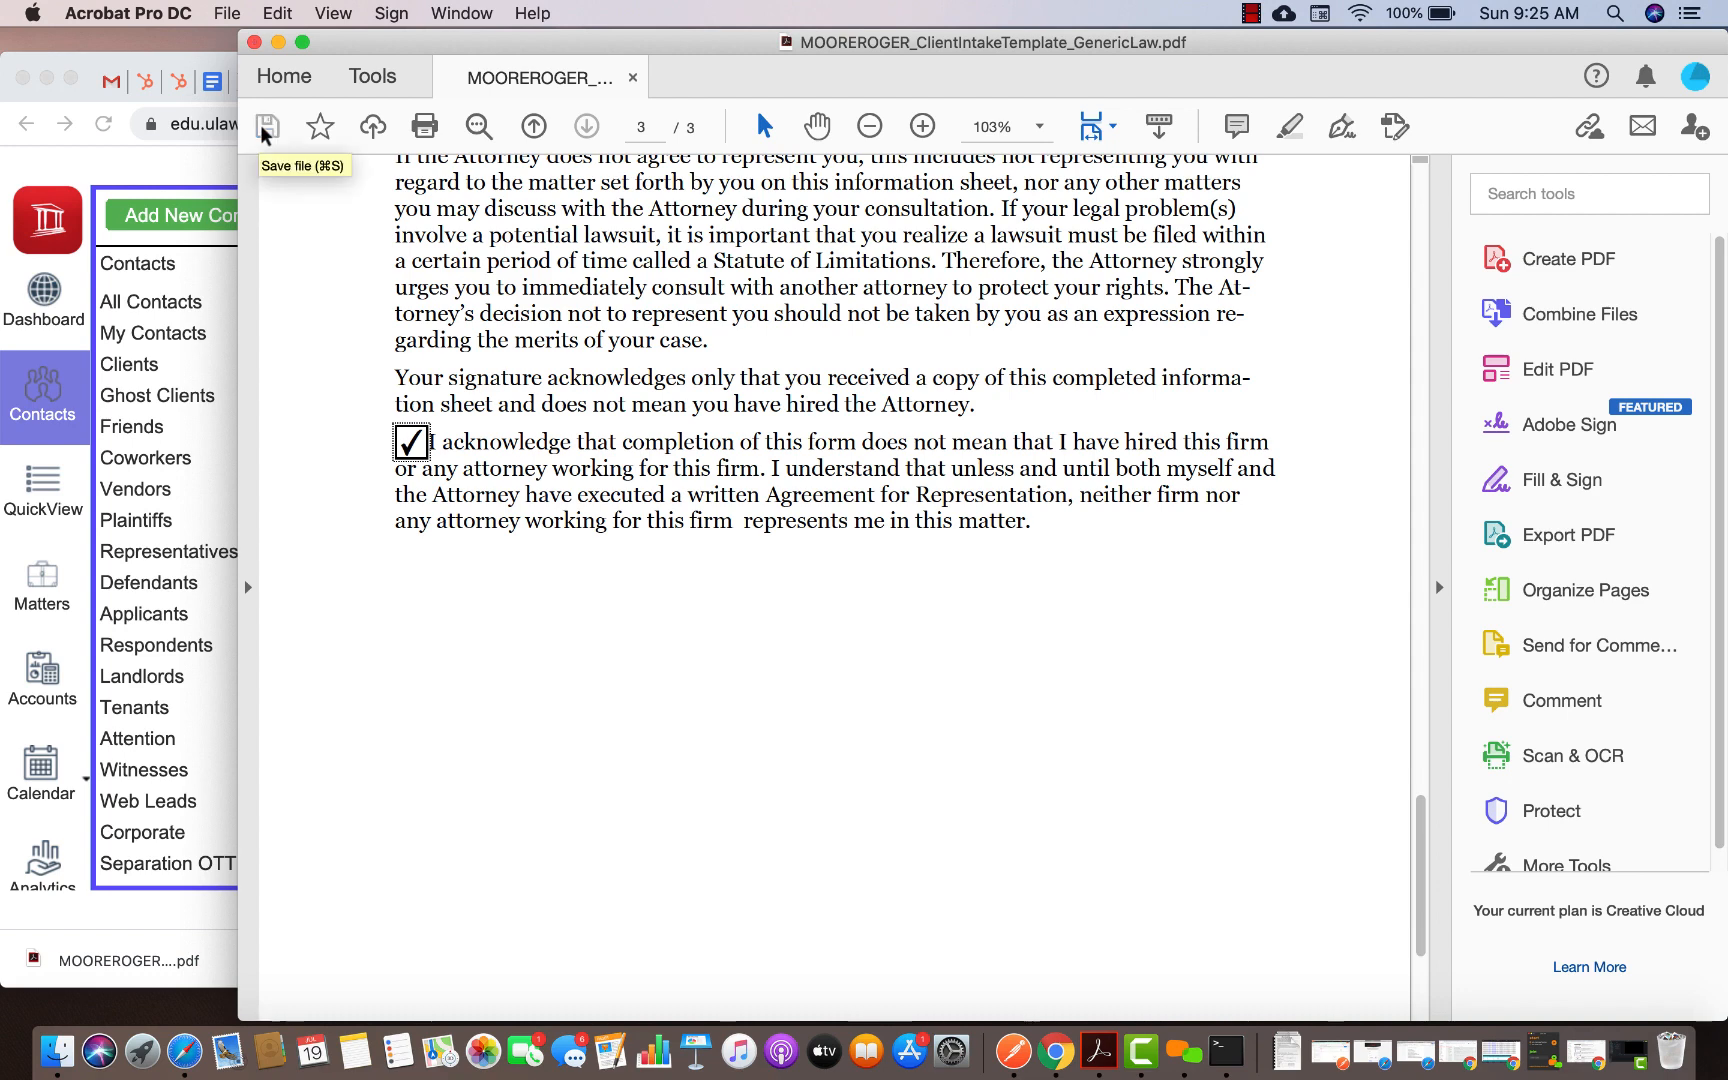
Upload the filled Client Intake PDF from Downloads as a client intake import
click(100, 158)
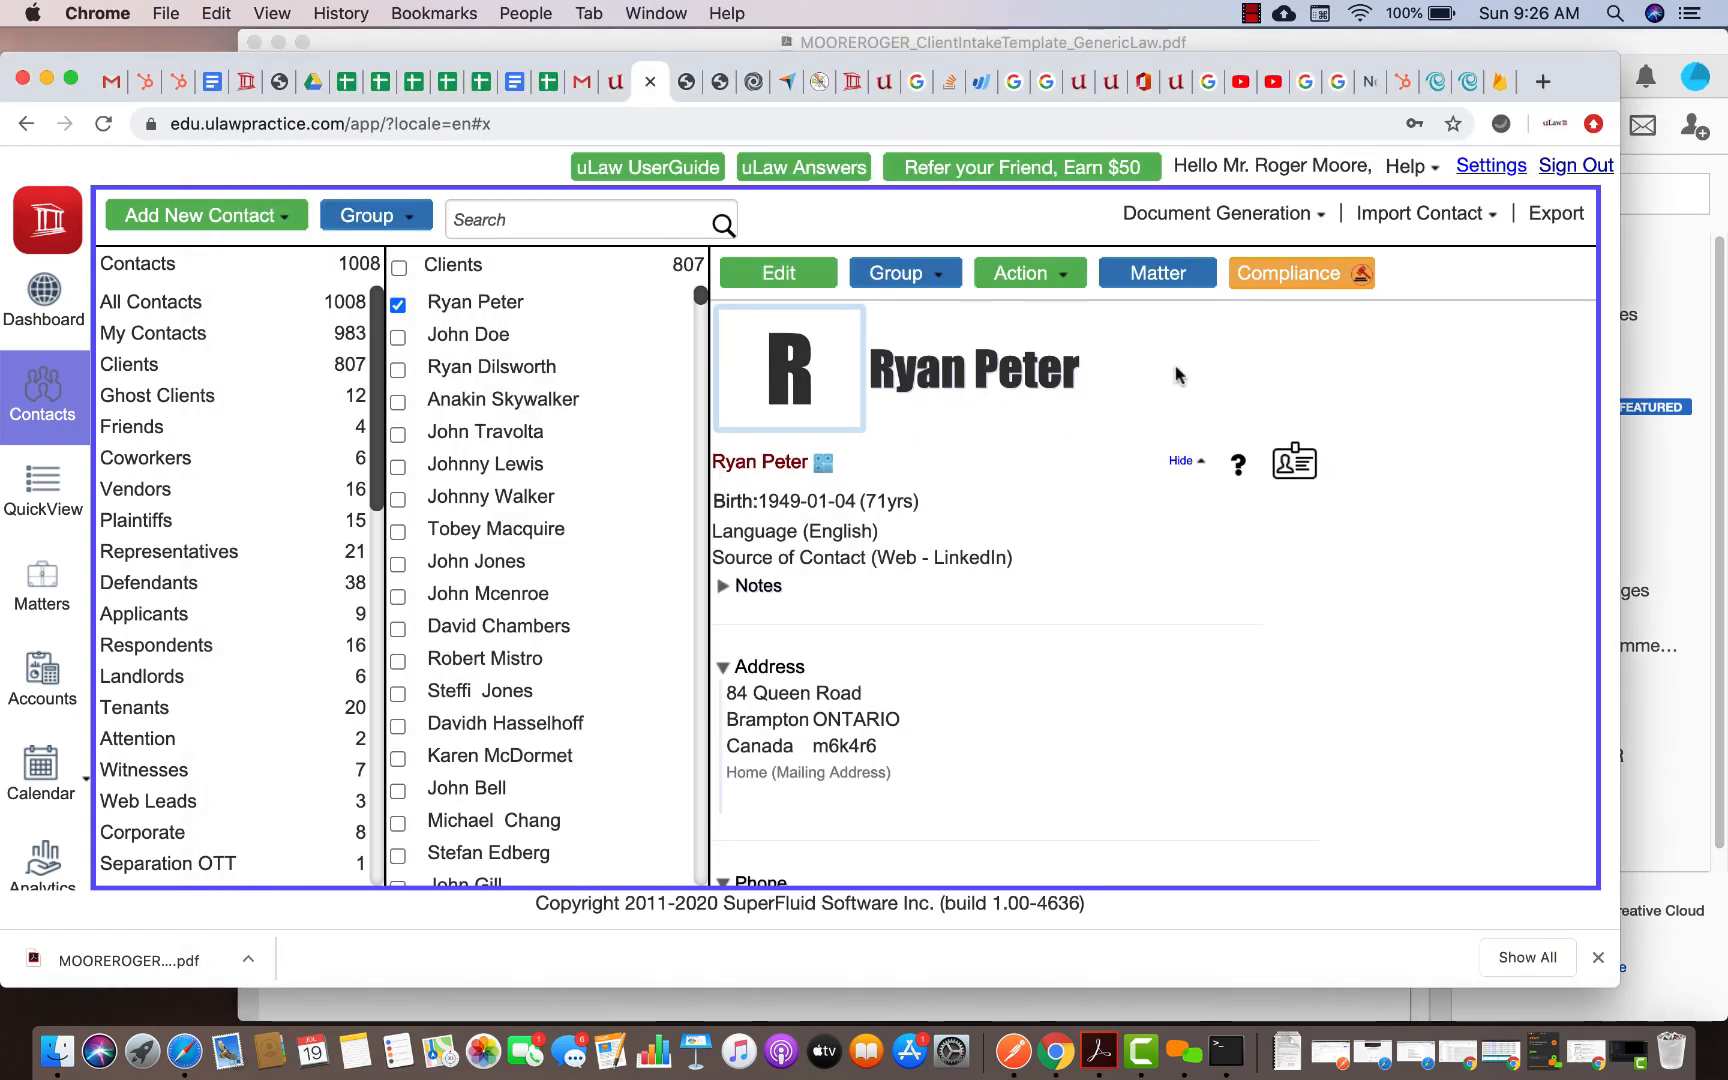
click(1450, 215)
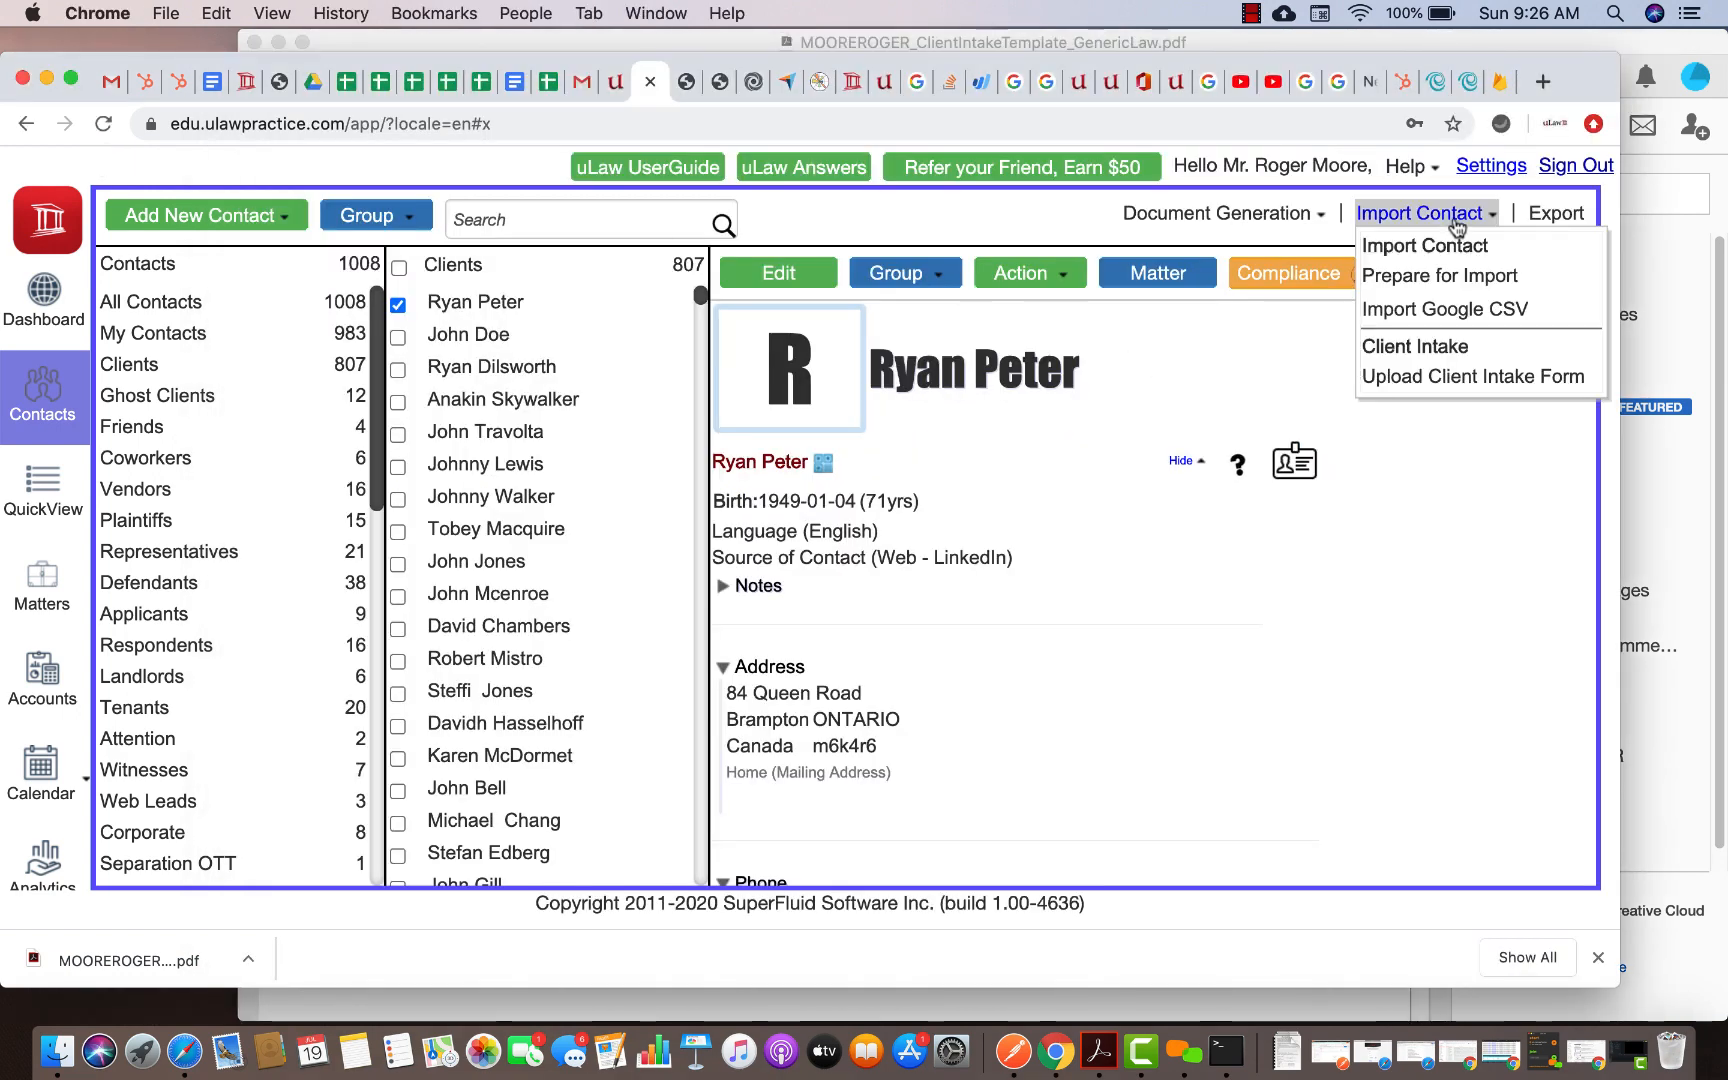
click(1467, 379)
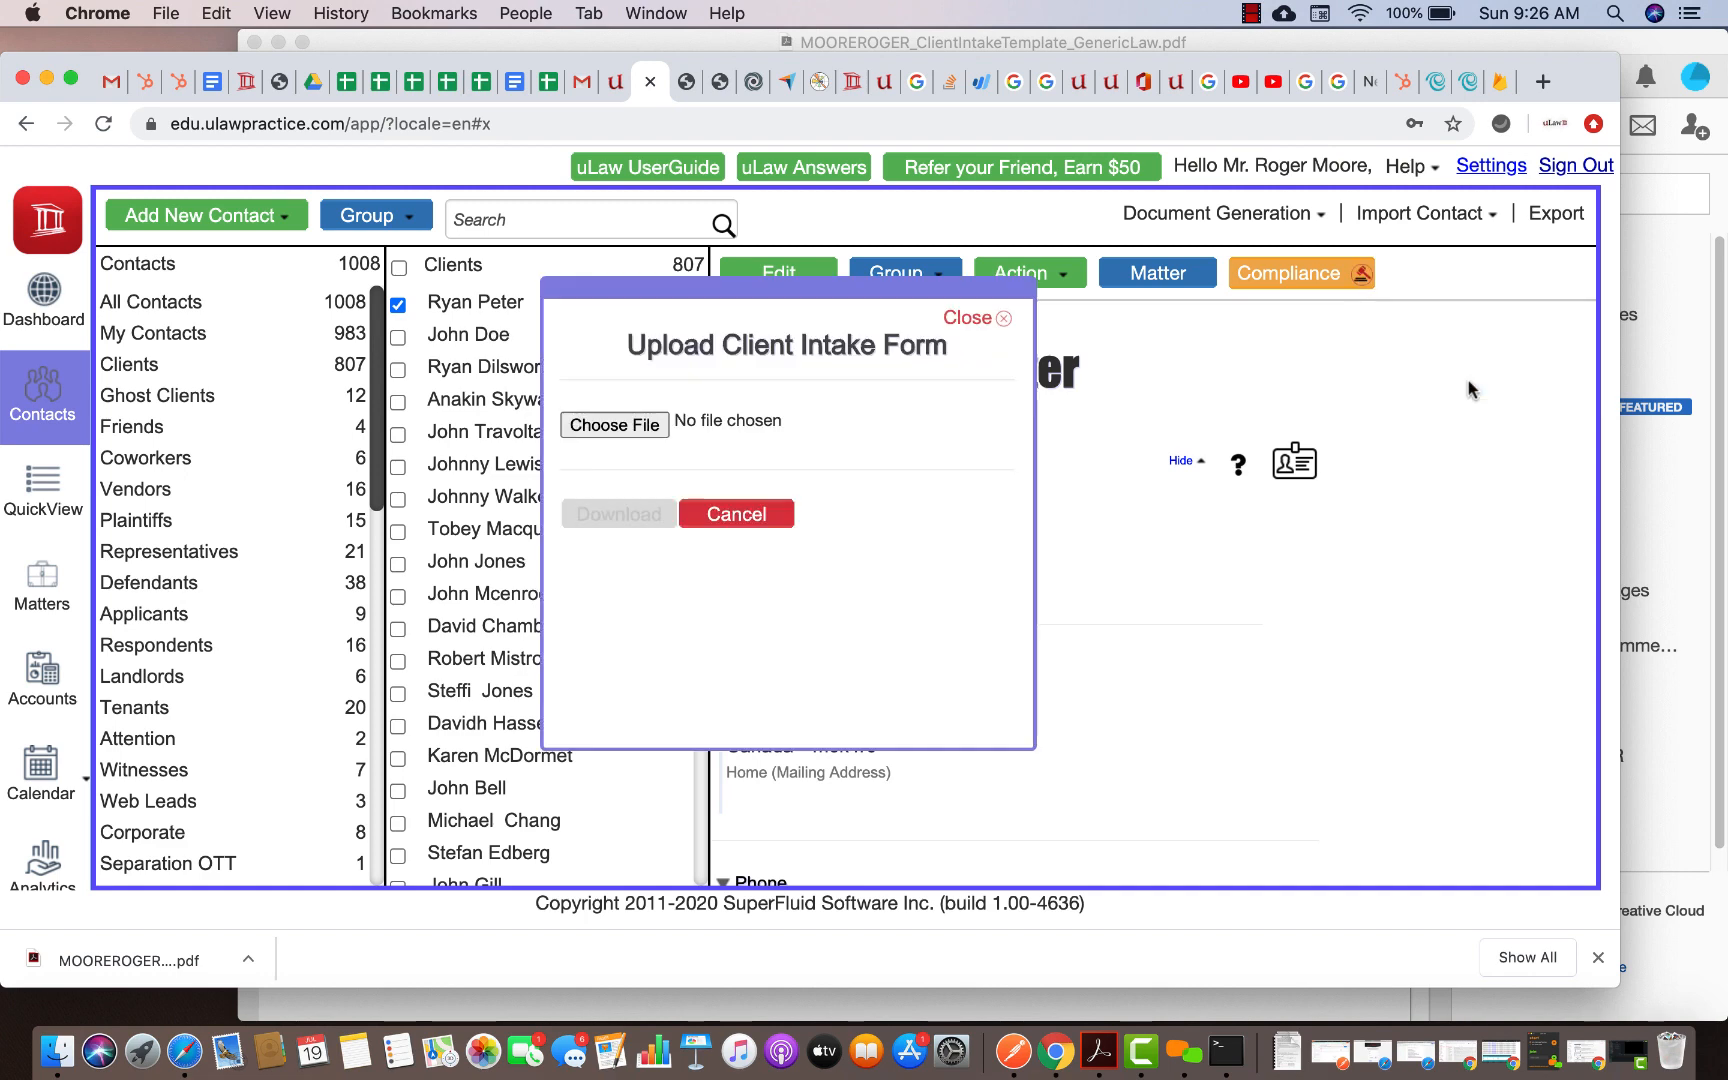
click(629, 430)
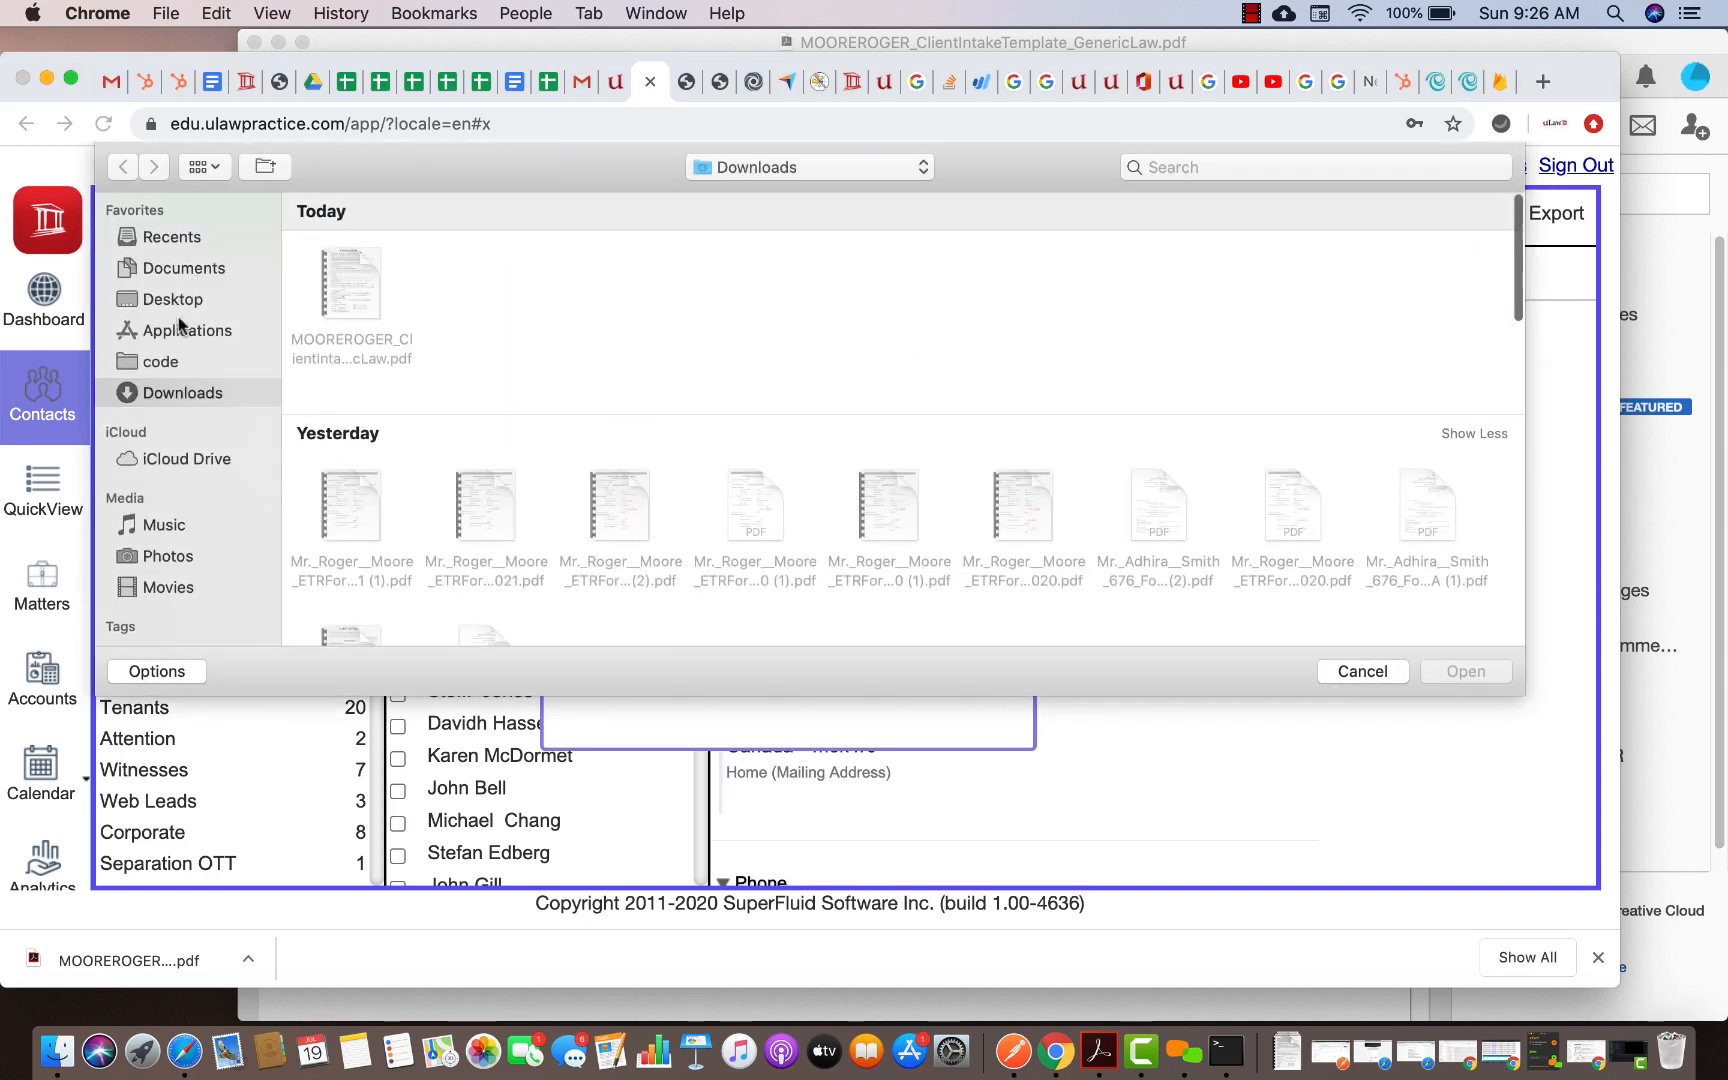
click(165, 390)
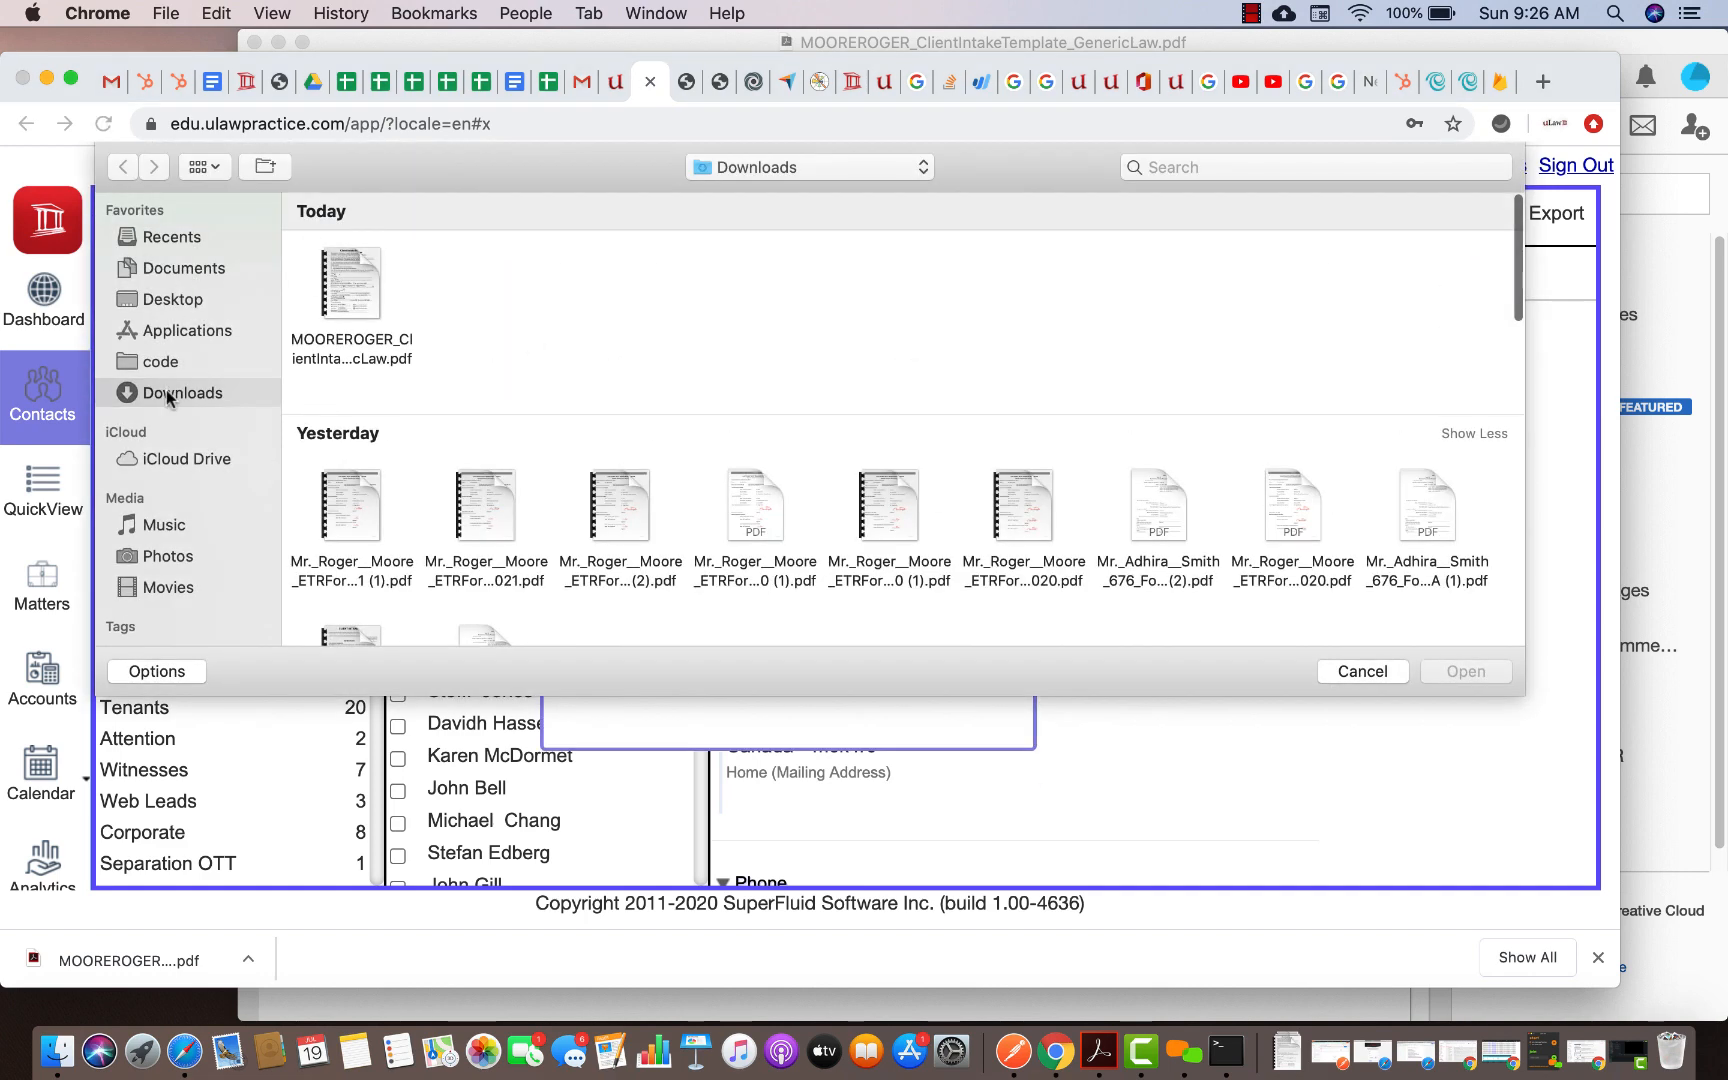
double_click(350, 288)
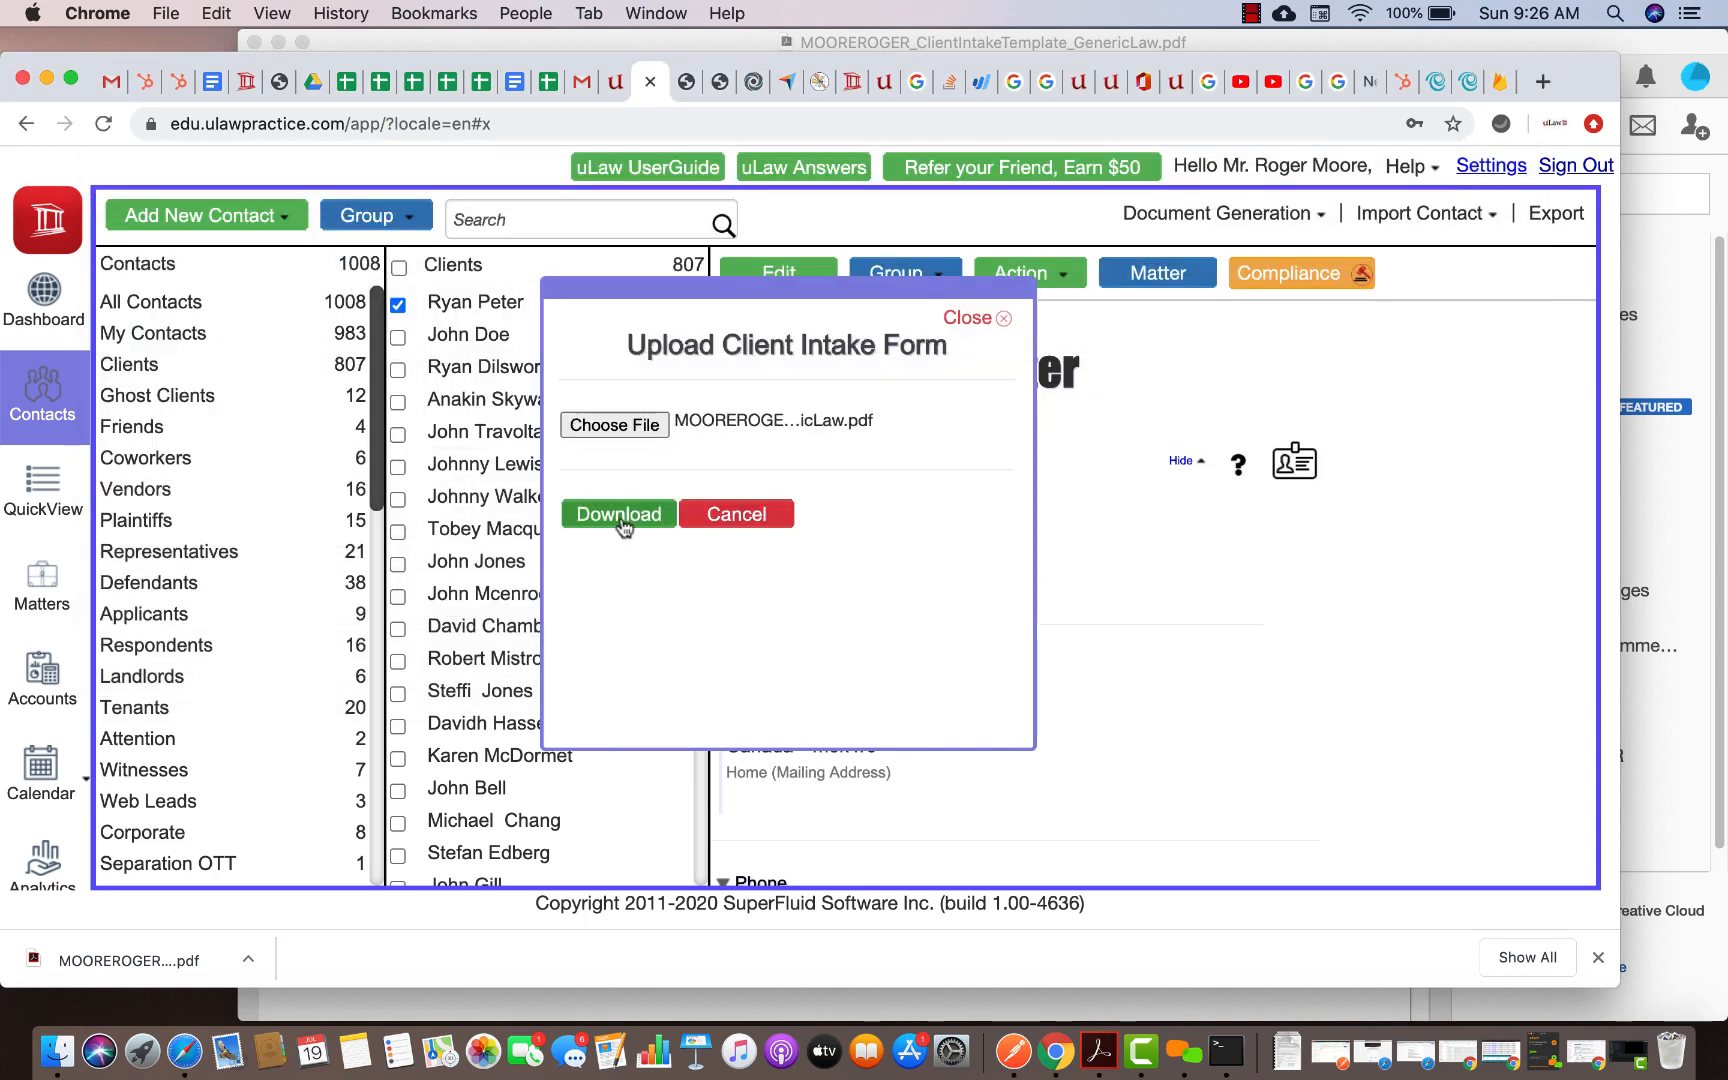
click(625, 514)
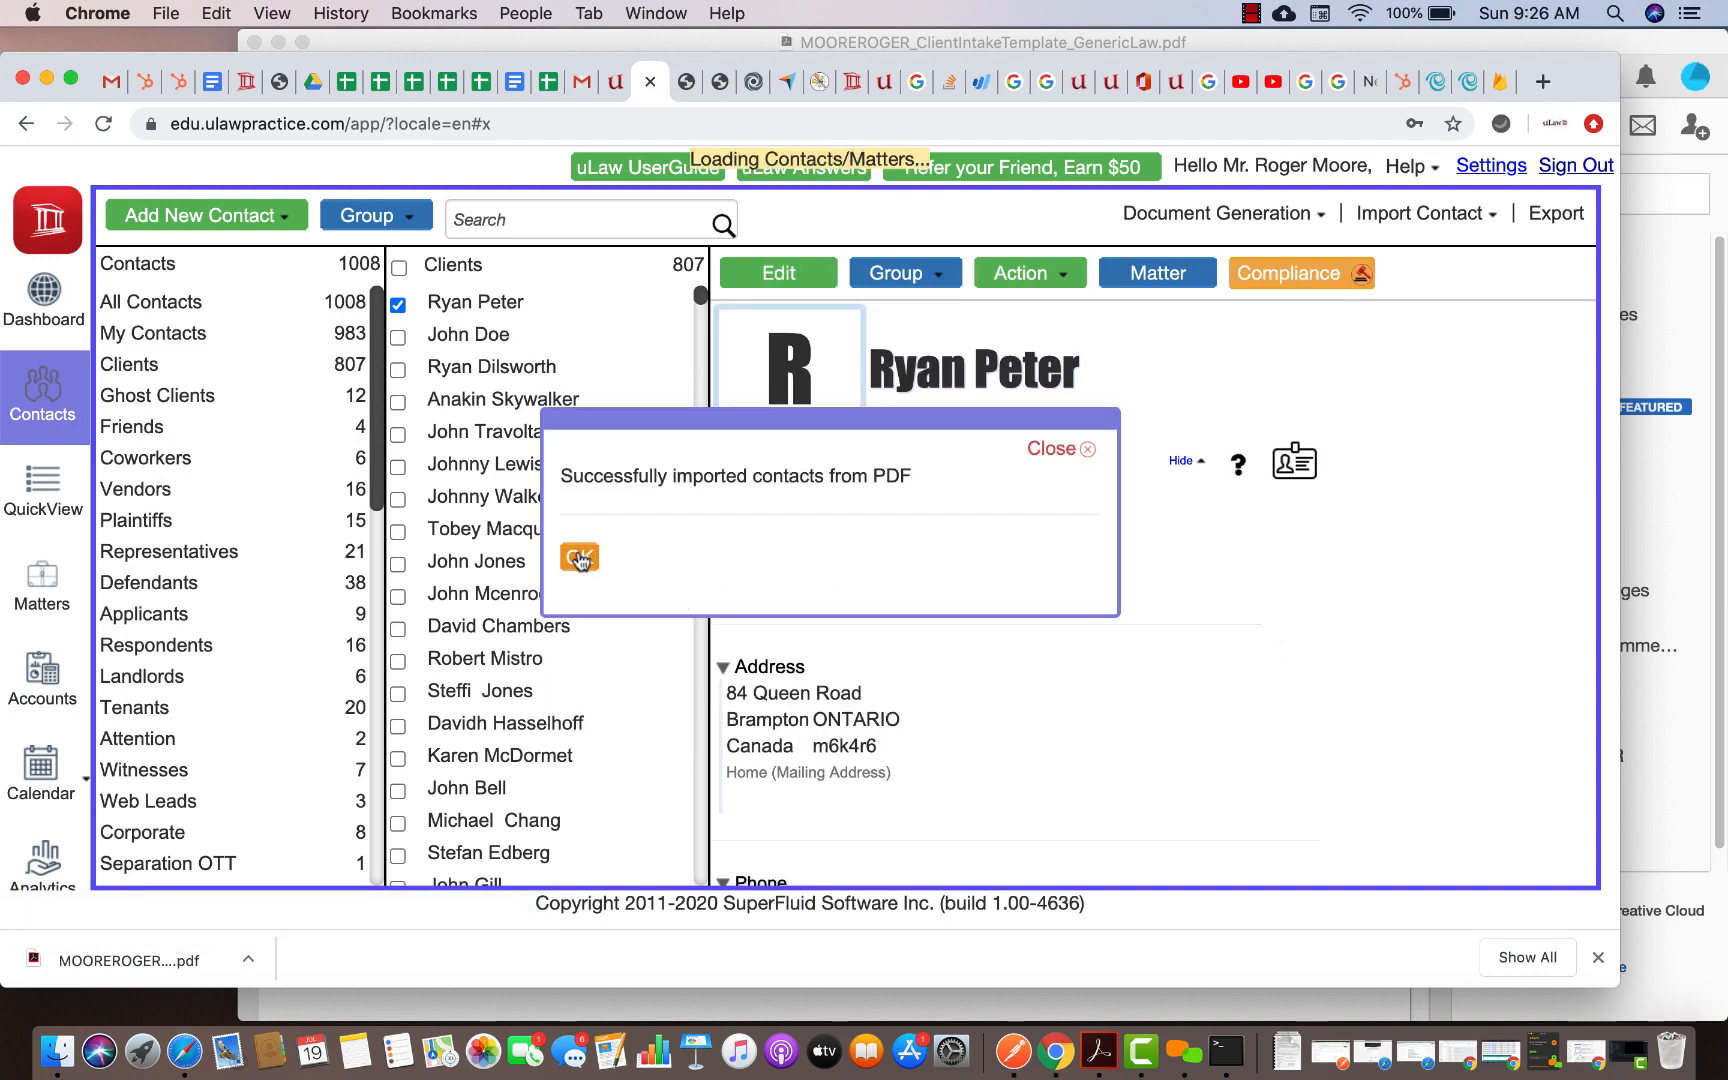
Confirm the successful import, bringing contacts to 1009 and clients to 808
click(1672, 40)
scroll(1060, 296, up, 10)
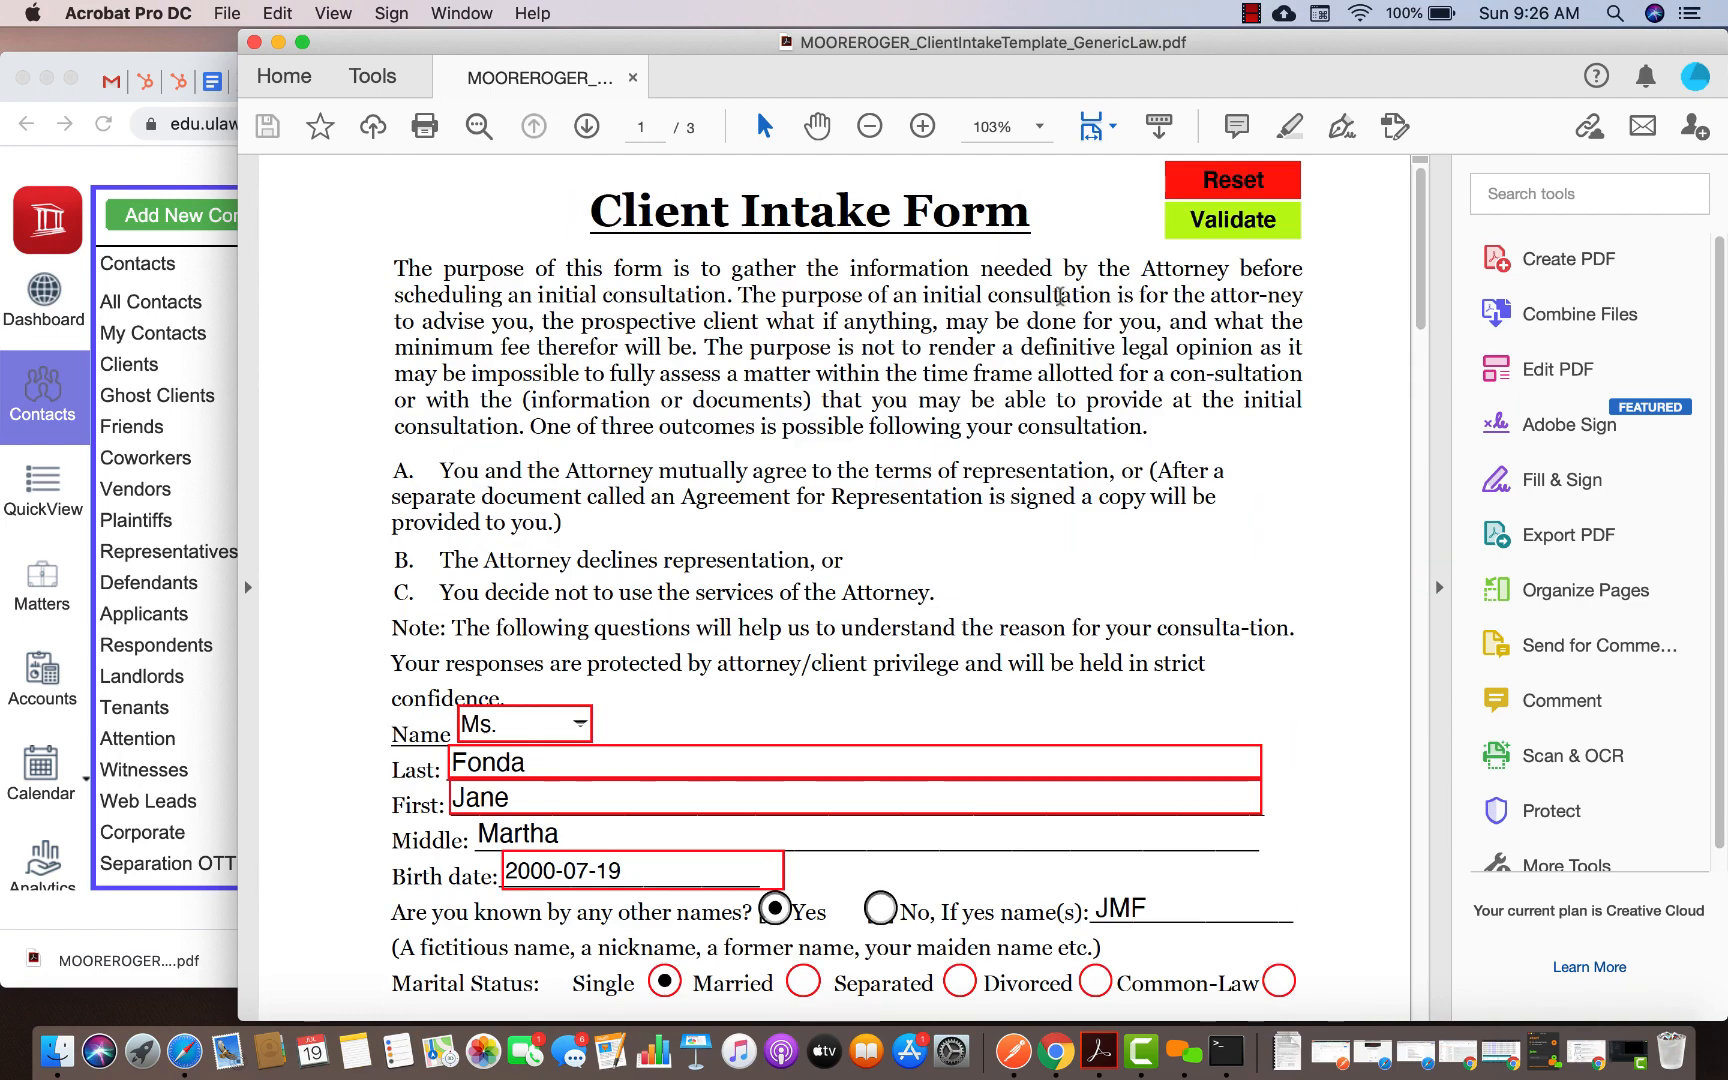
click(107, 70)
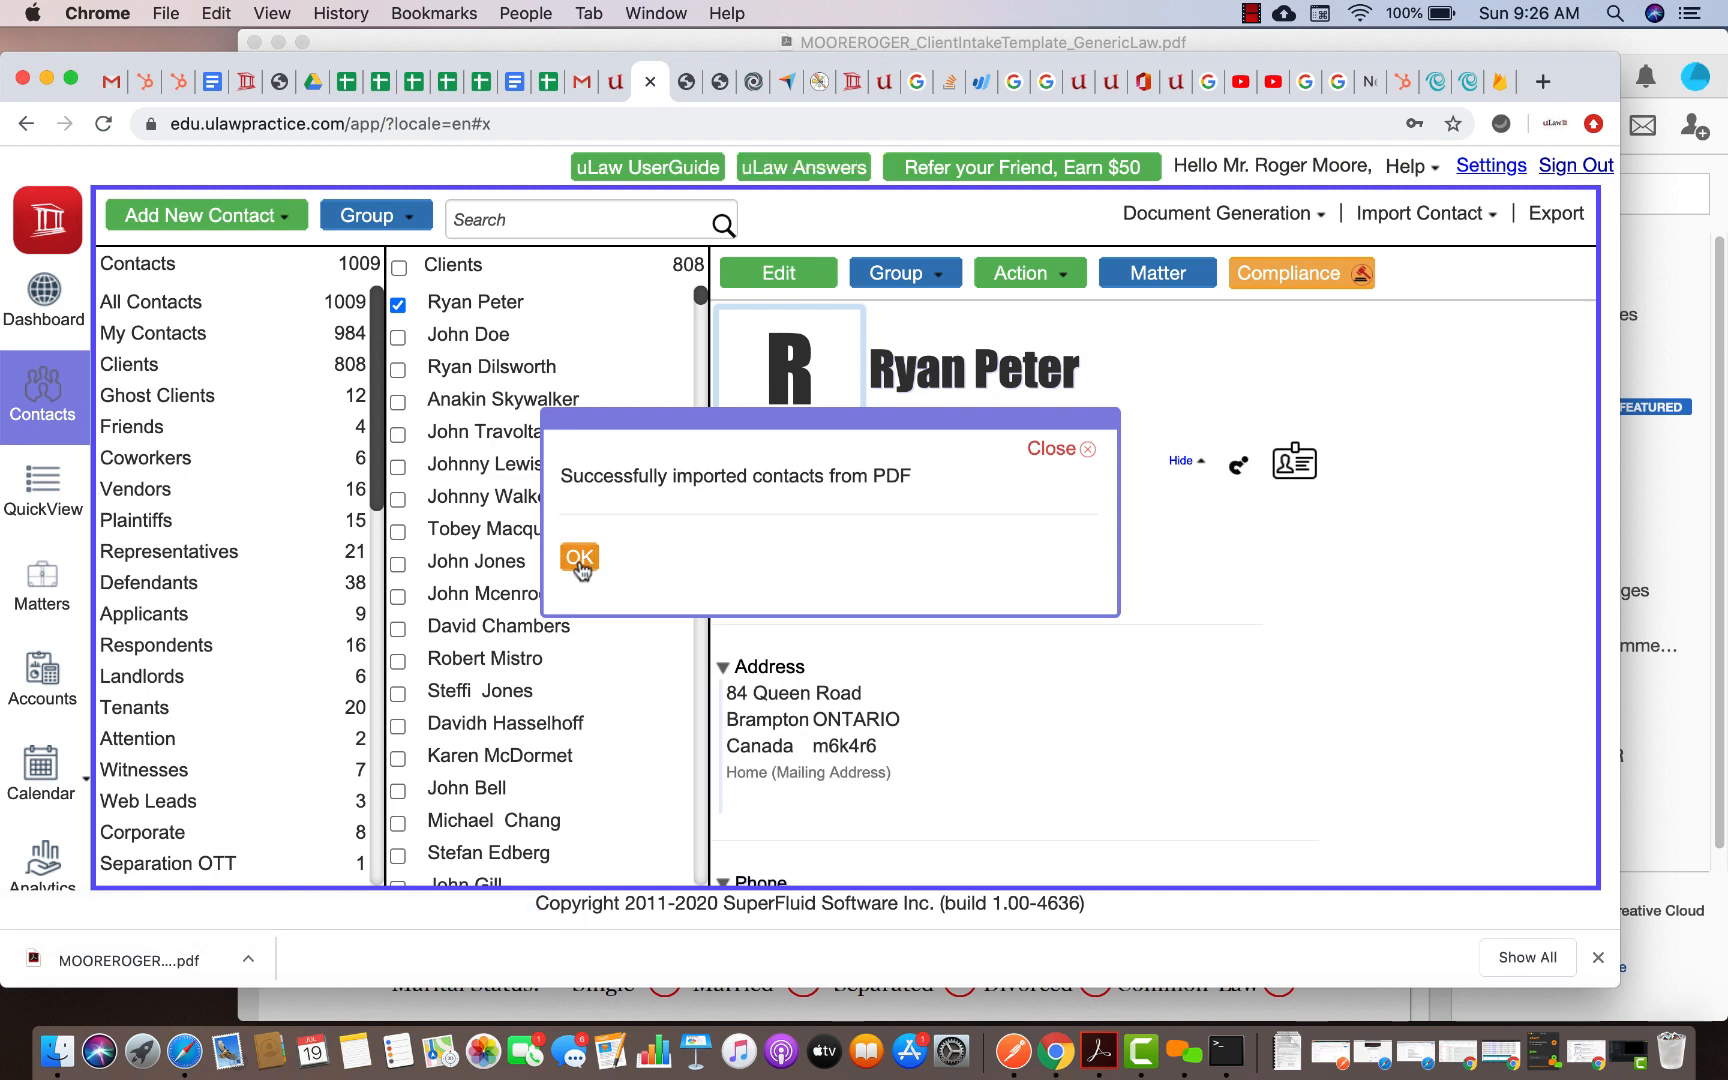
click(580, 560)
Search contacts for the client's last name and open the matching record
click(482, 224)
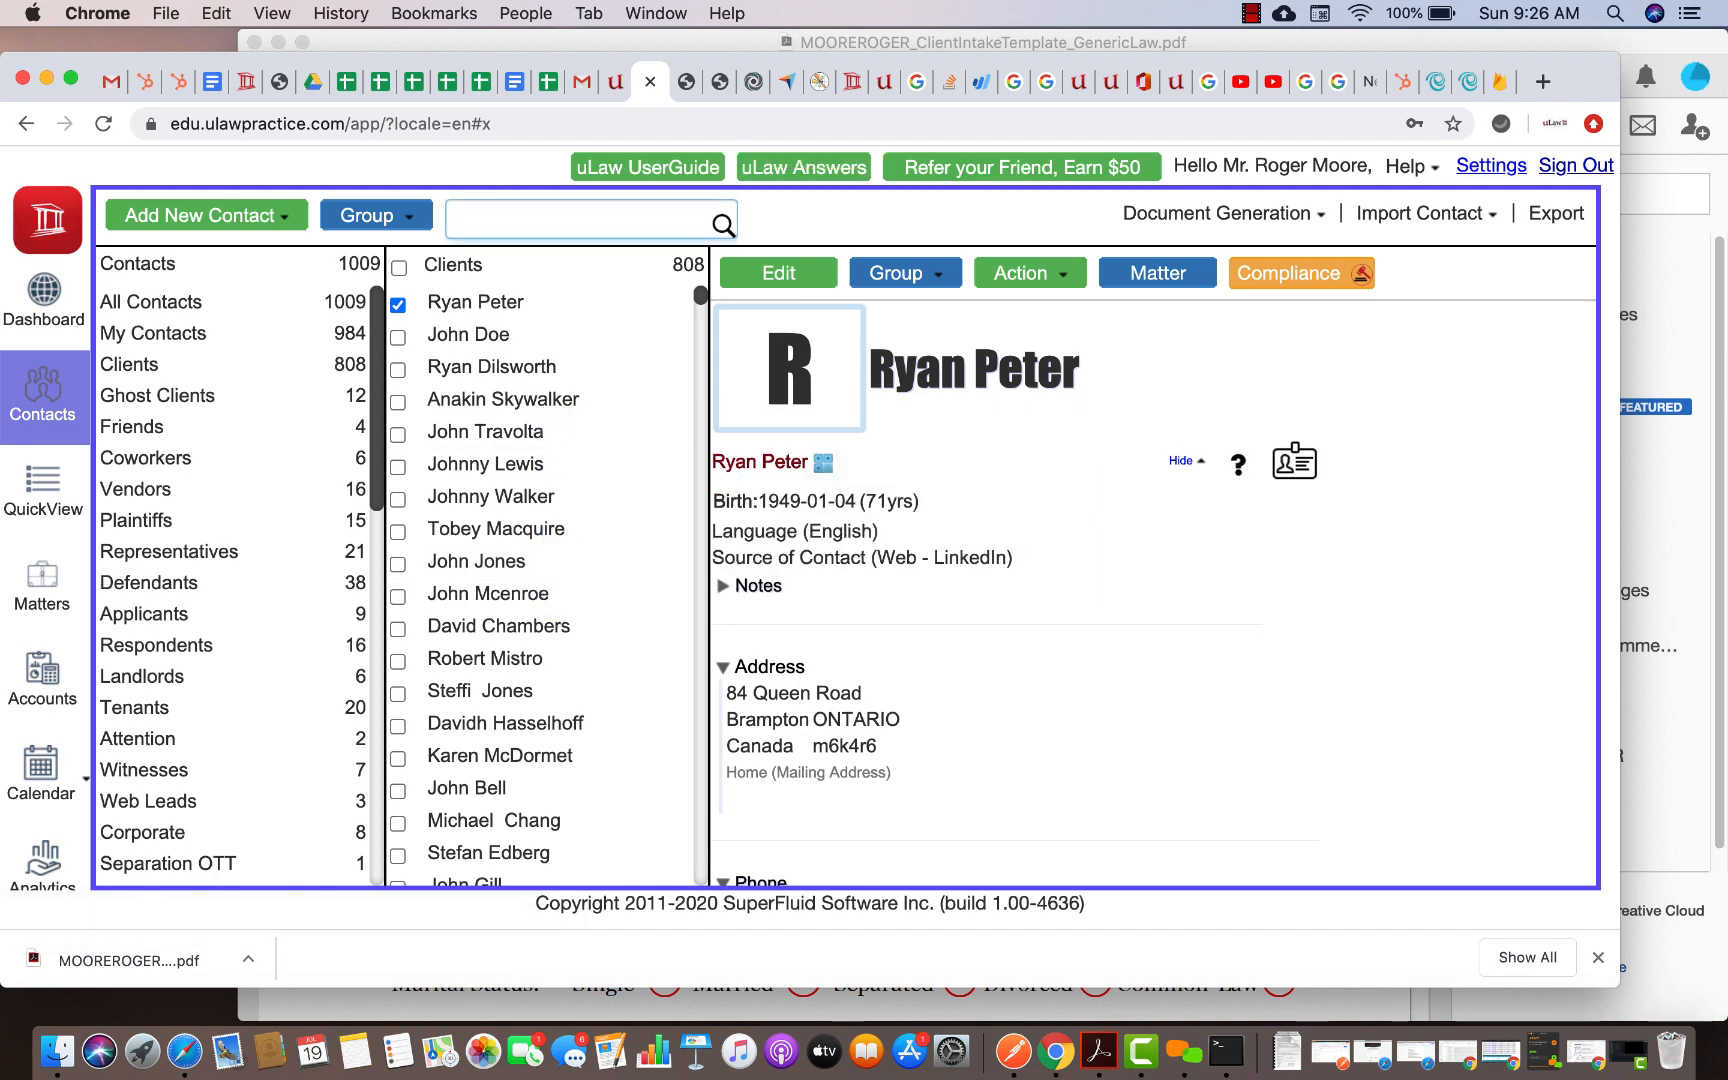
text(fonda)
click(484, 310)
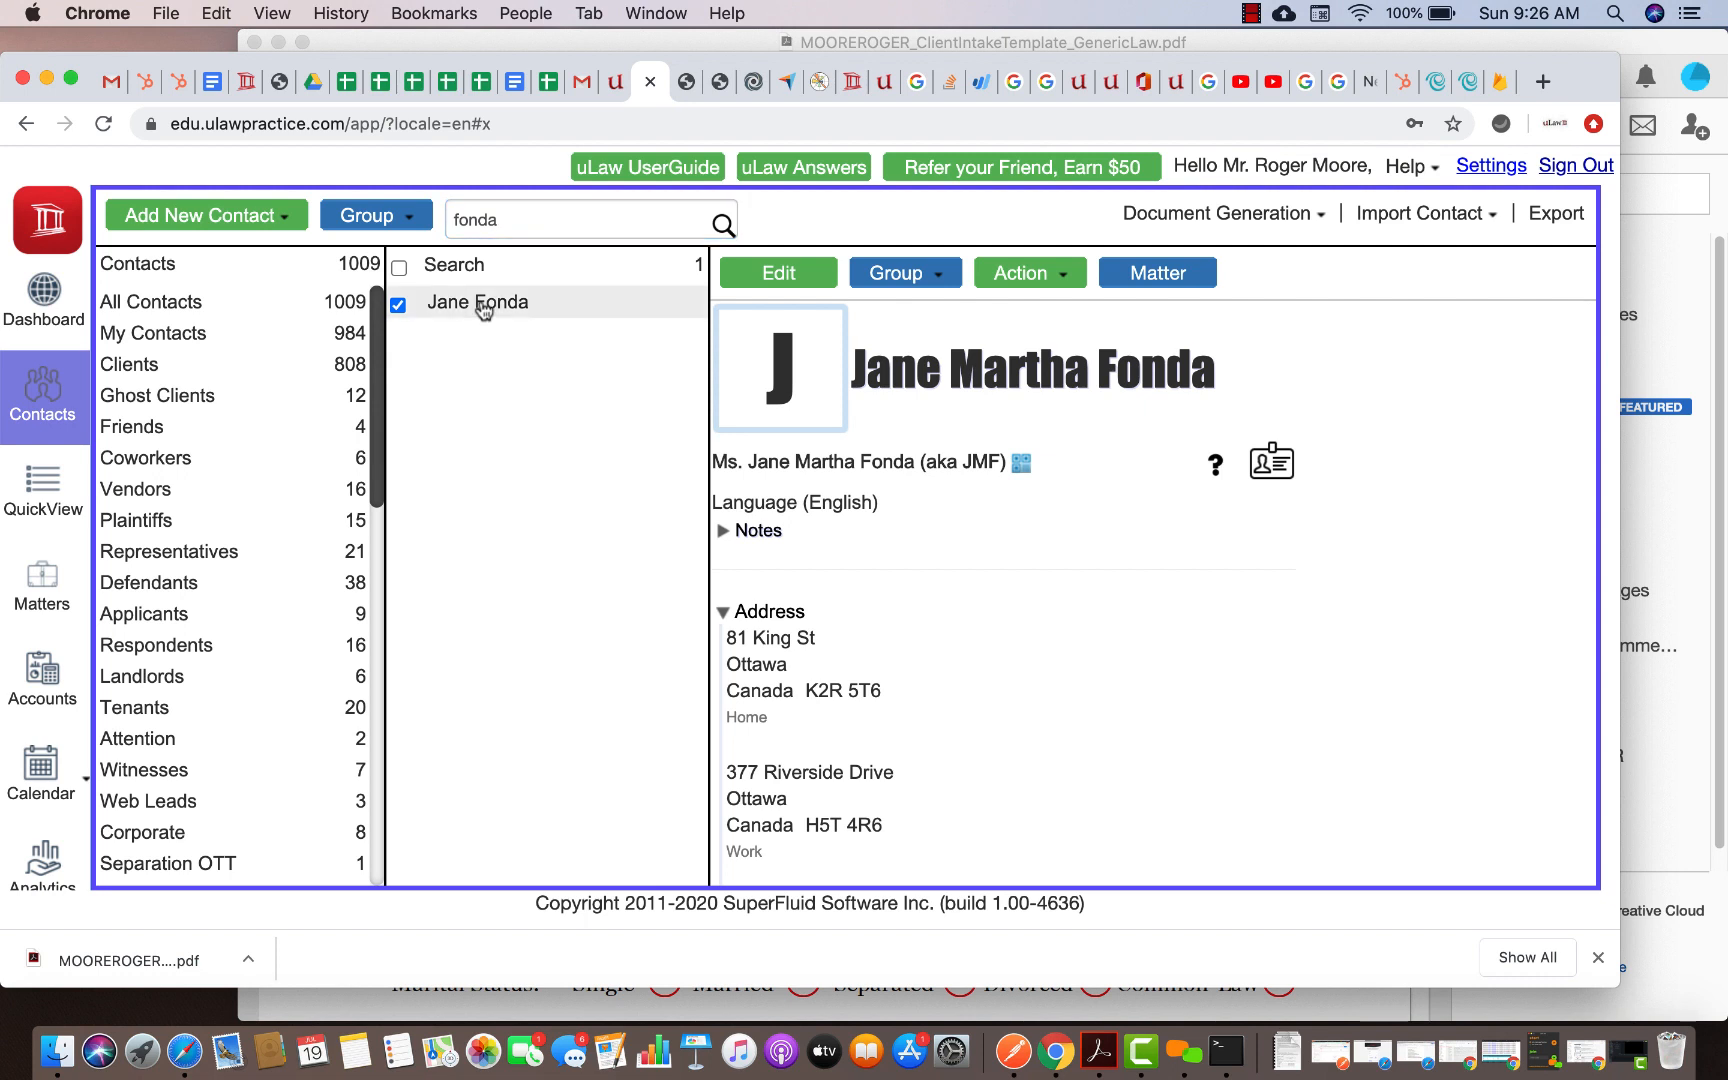
Review the imported addresses, phones, e-mails and website in the contact's edit view
click(797, 286)
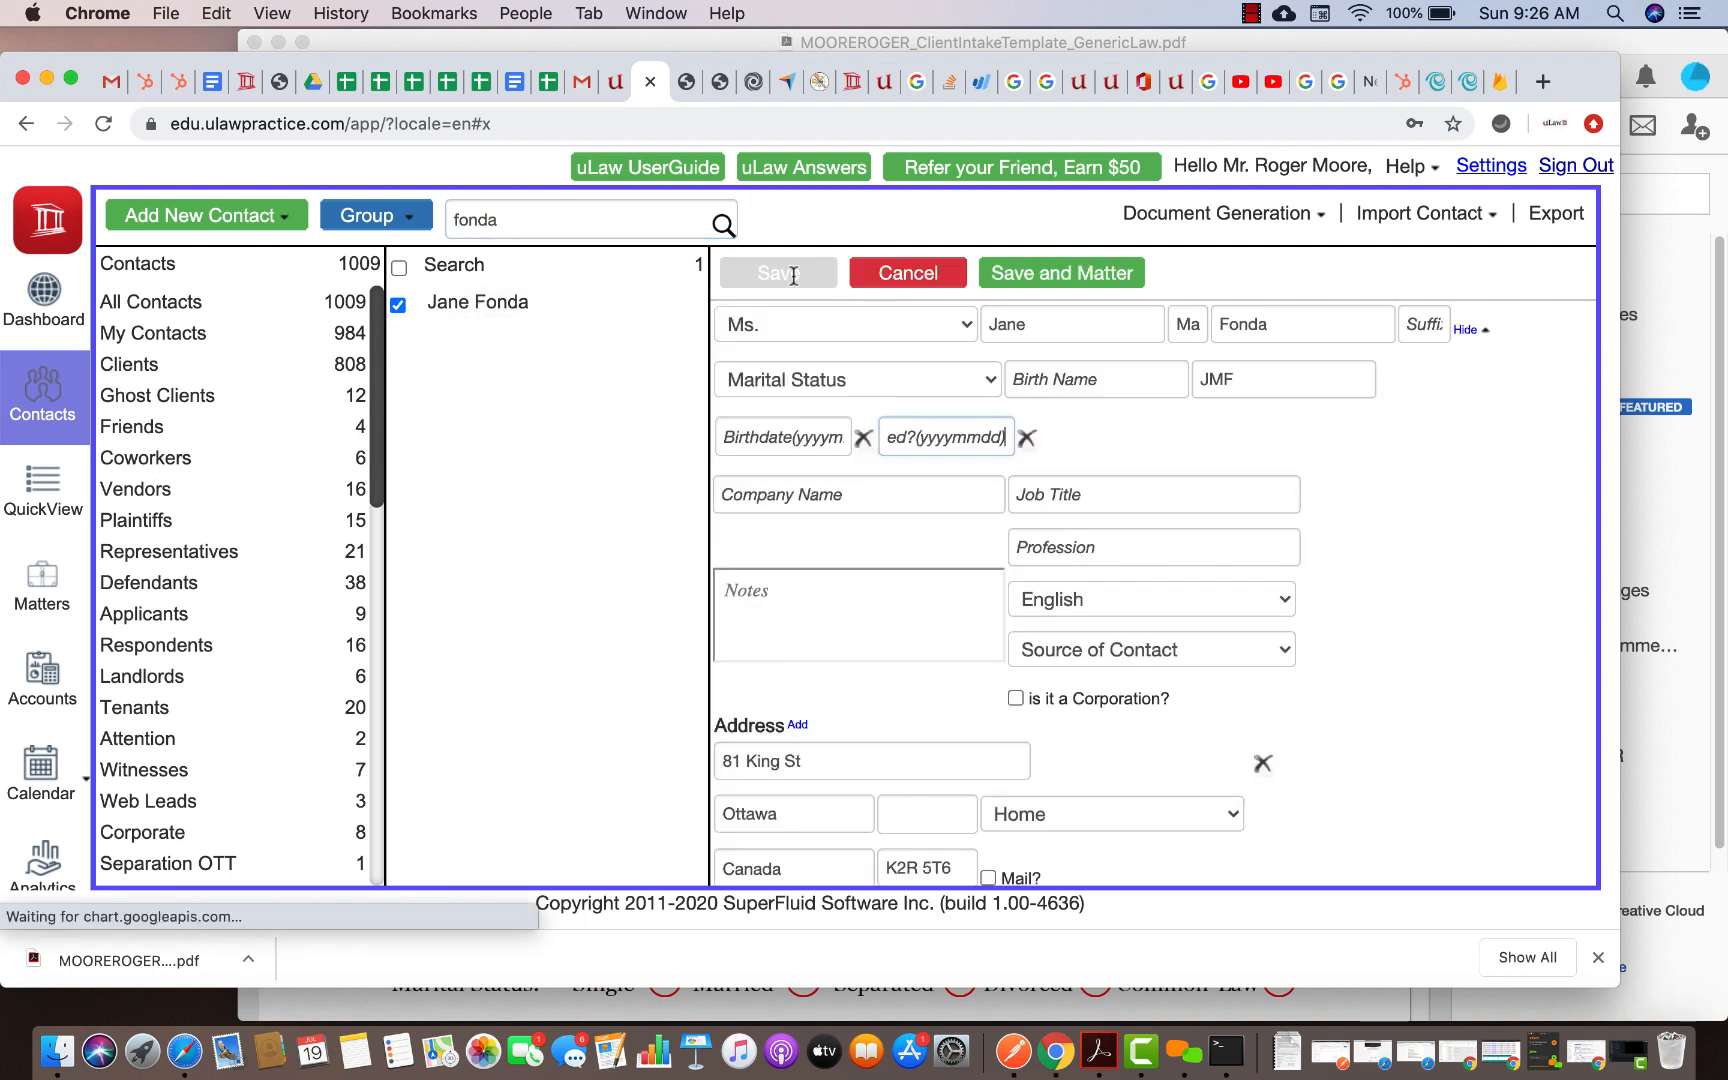
click(1466, 331)
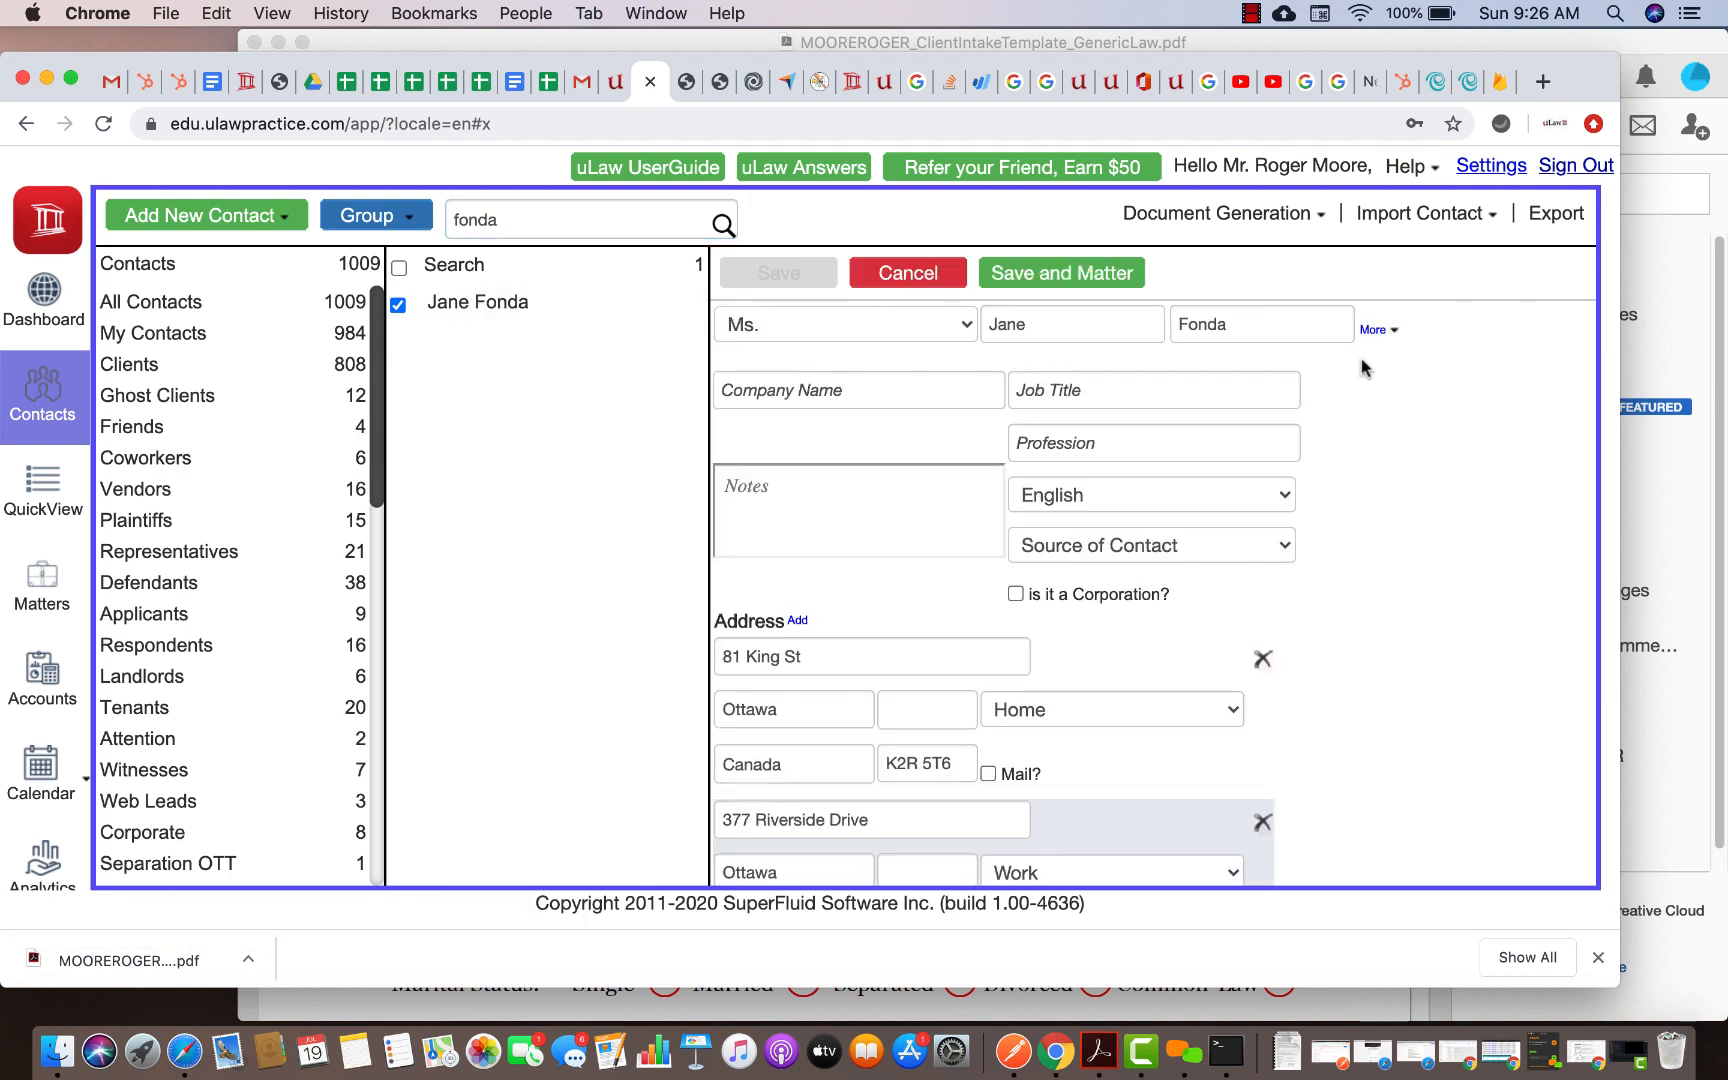
scroll(1170, 550, down, 5)
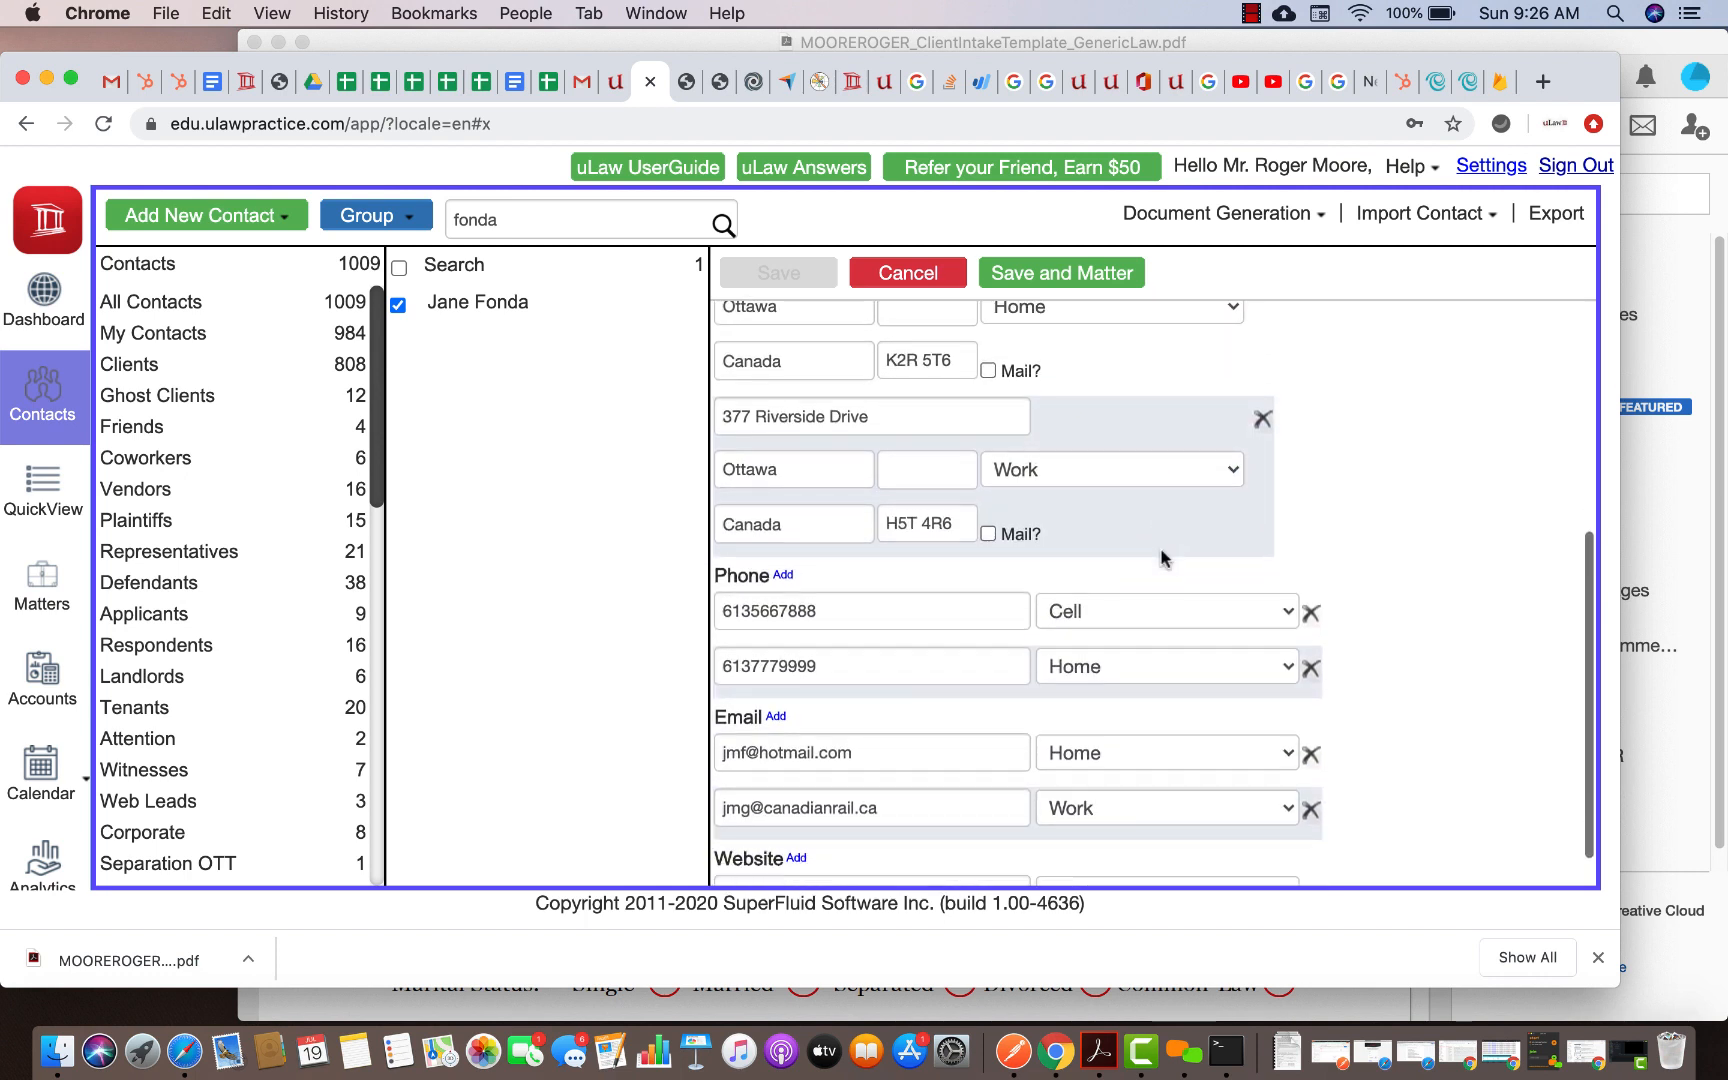
scroll(1140, 553, up, 3)
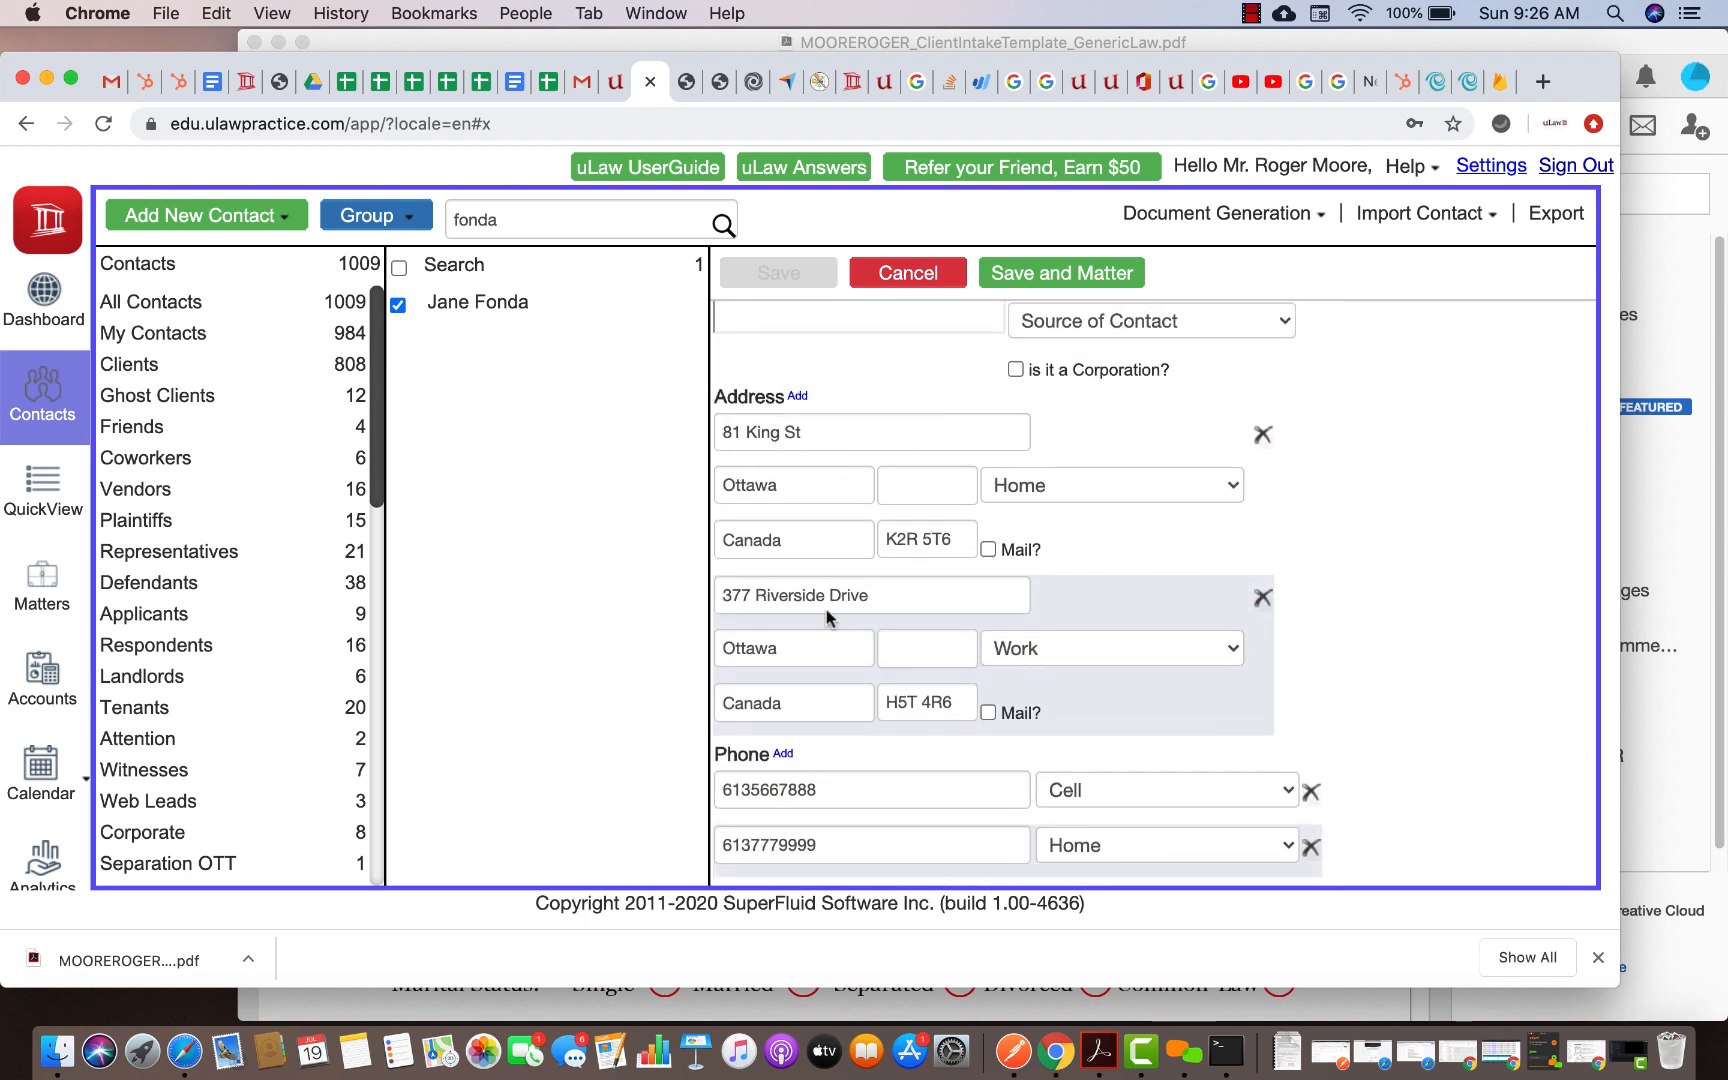
scroll(802, 633, down, 2)
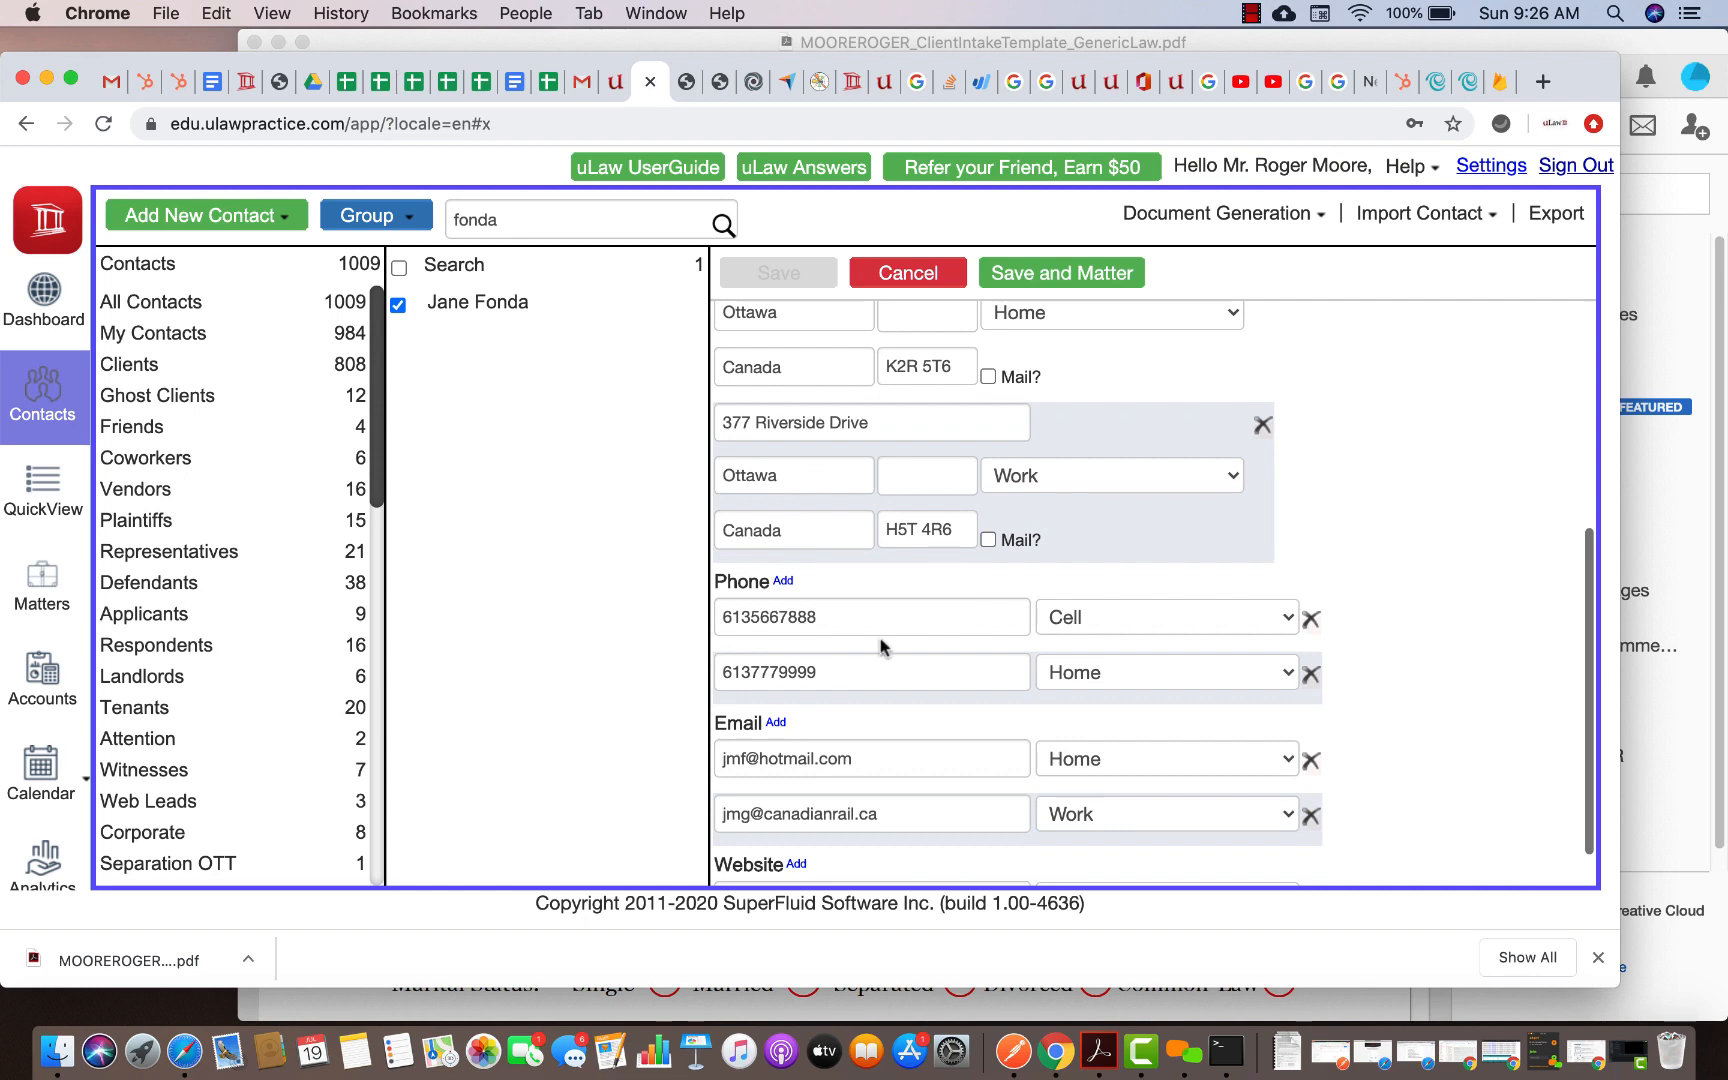
scroll(880, 645, down, 1)
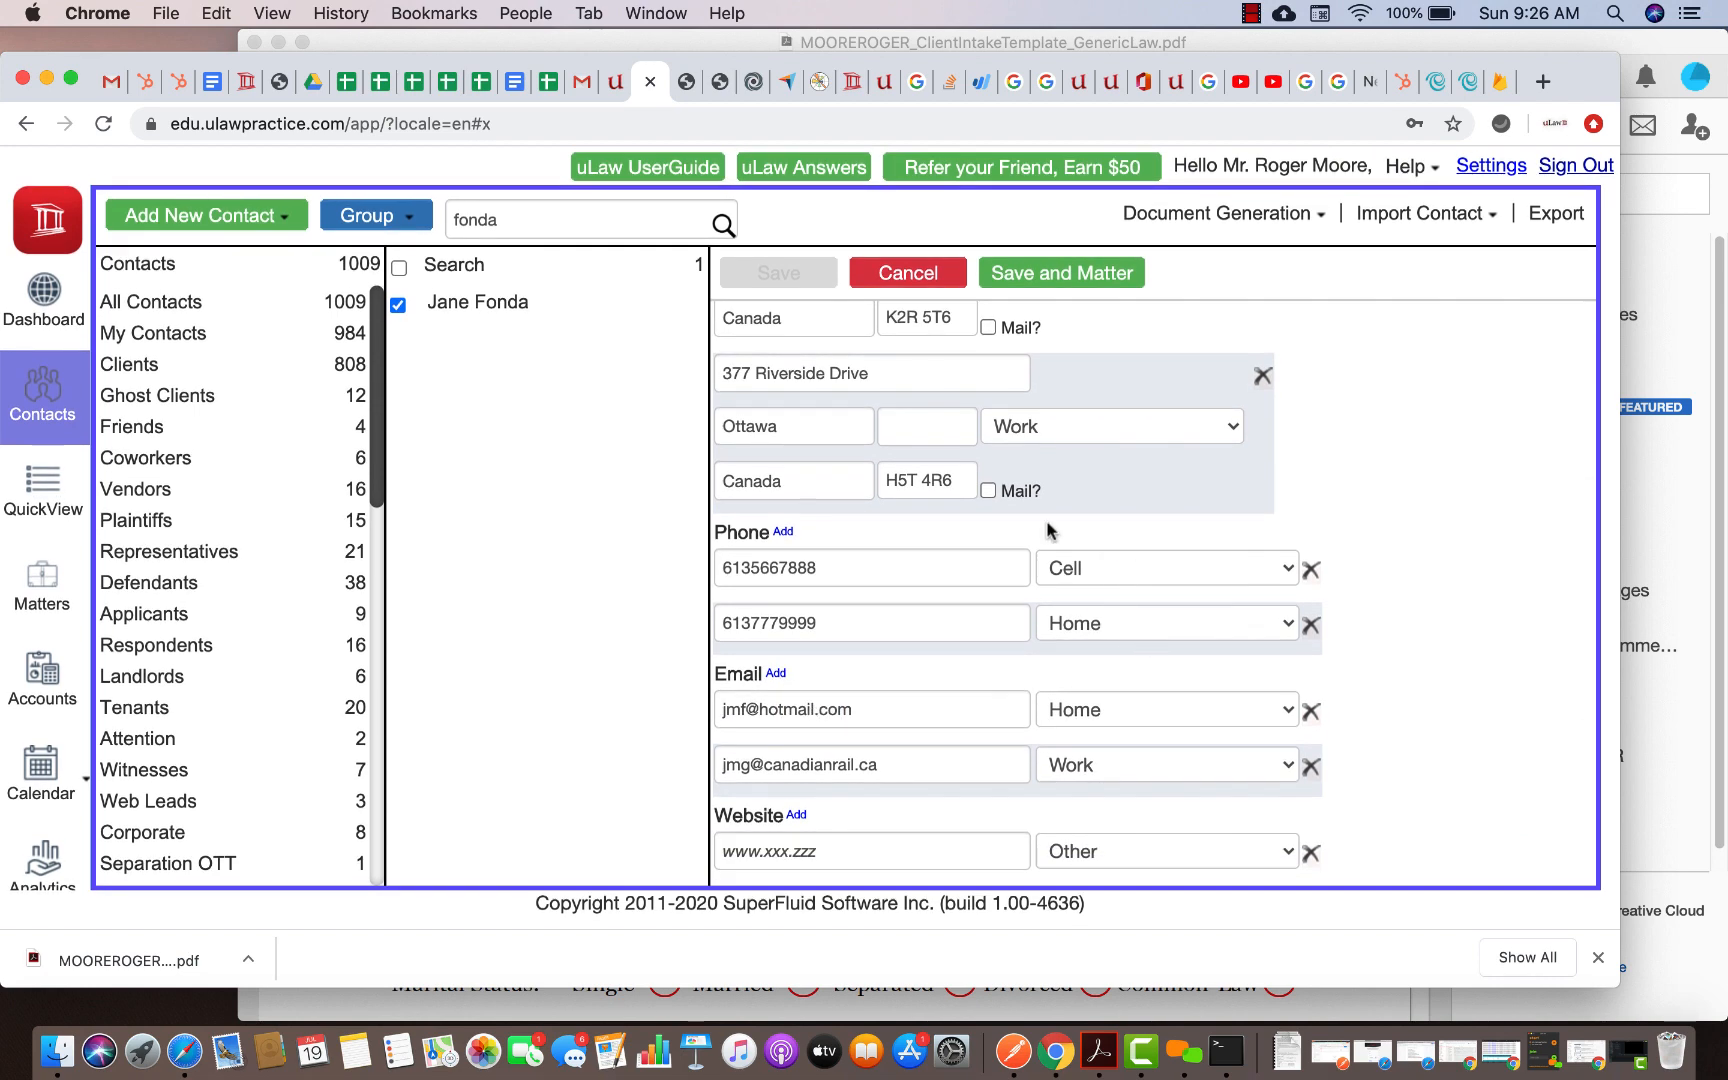
scroll(1040, 535, up, 3)
scroll(986, 549, down, 3)
click(1270, 220)
scroll(1272, 228, down, 1)
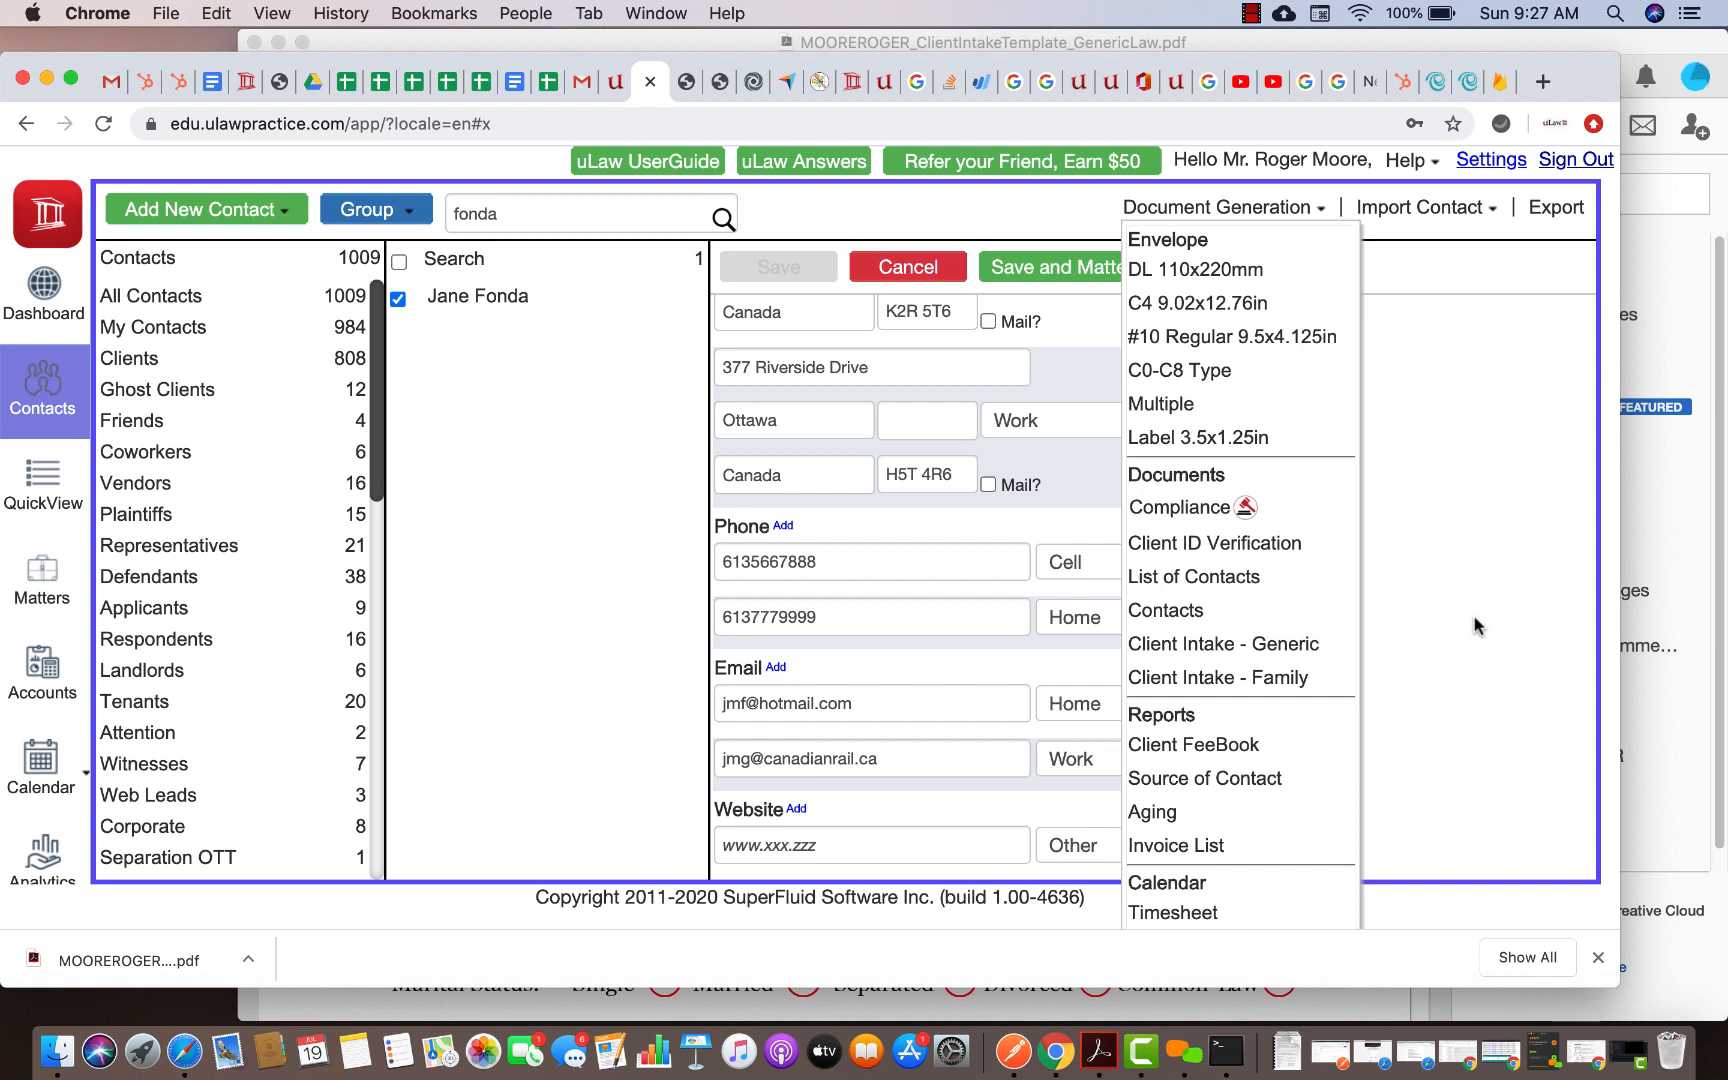
Download a Client Intake - Family document dated 2020-07-19 and open the PDF from Downloads
scroll(1474, 626, up, 10)
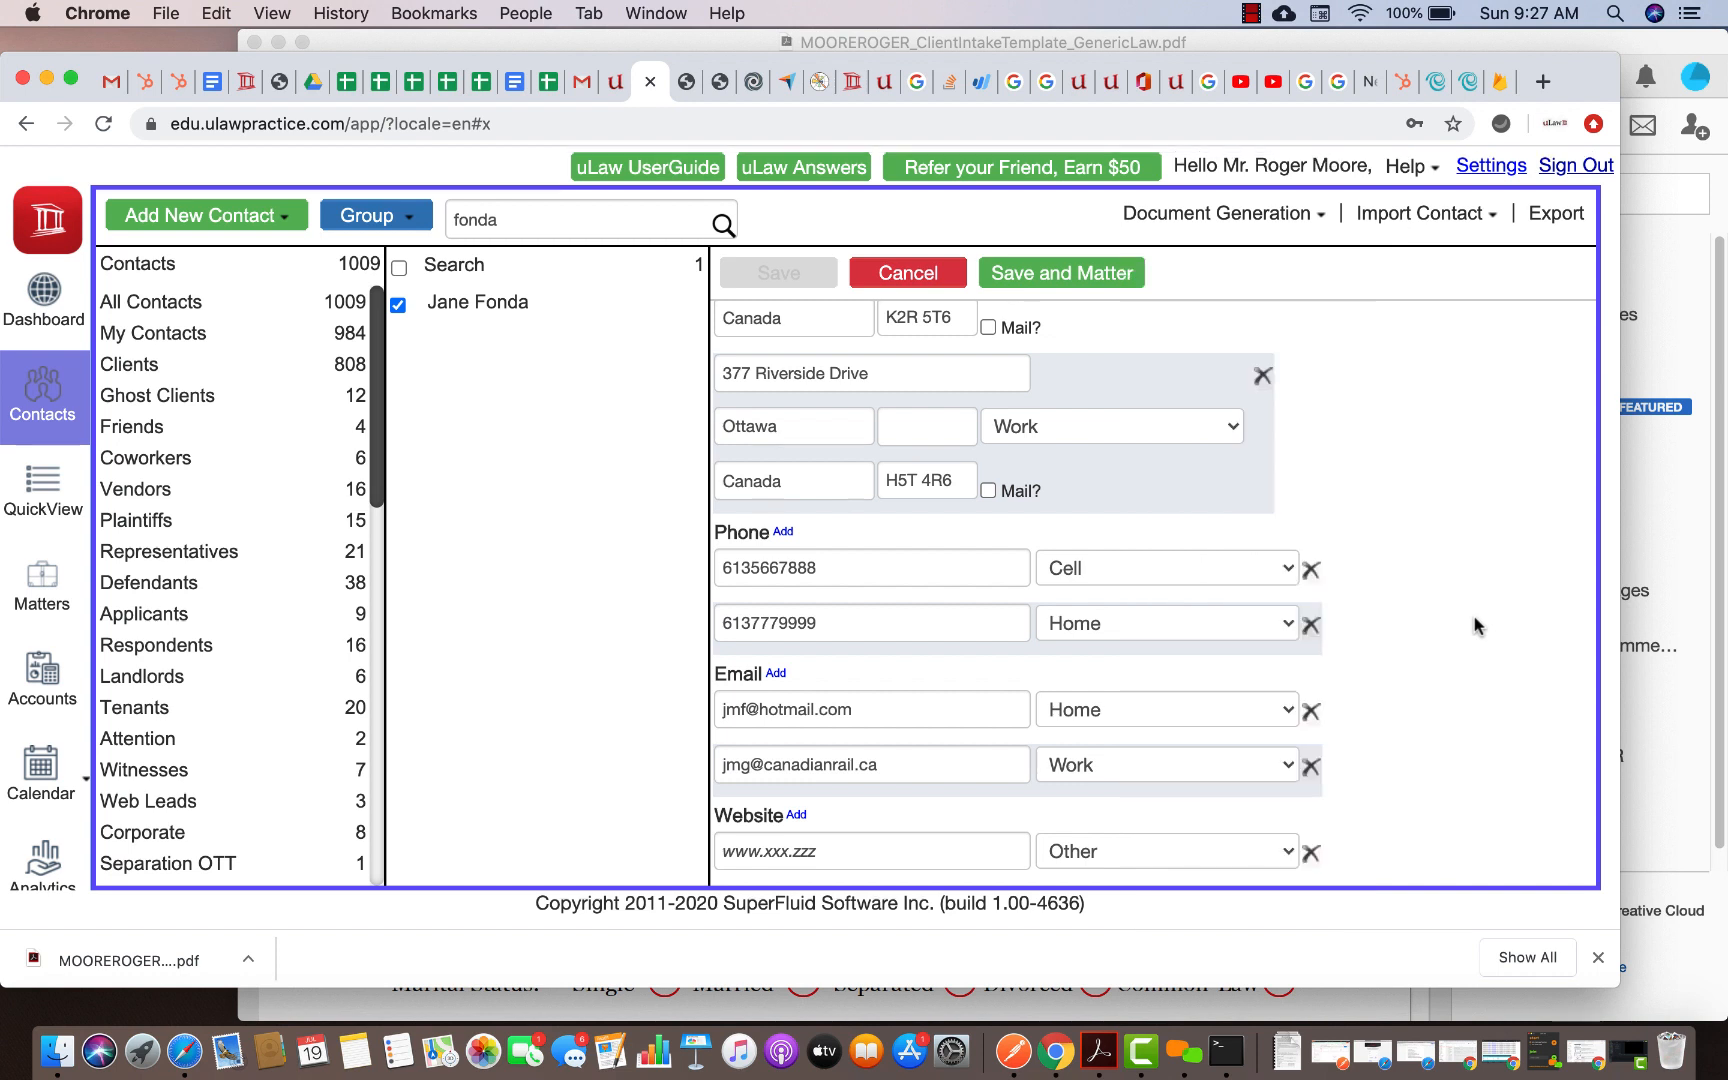
scroll(1474, 626, down, 8)
click(1293, 213)
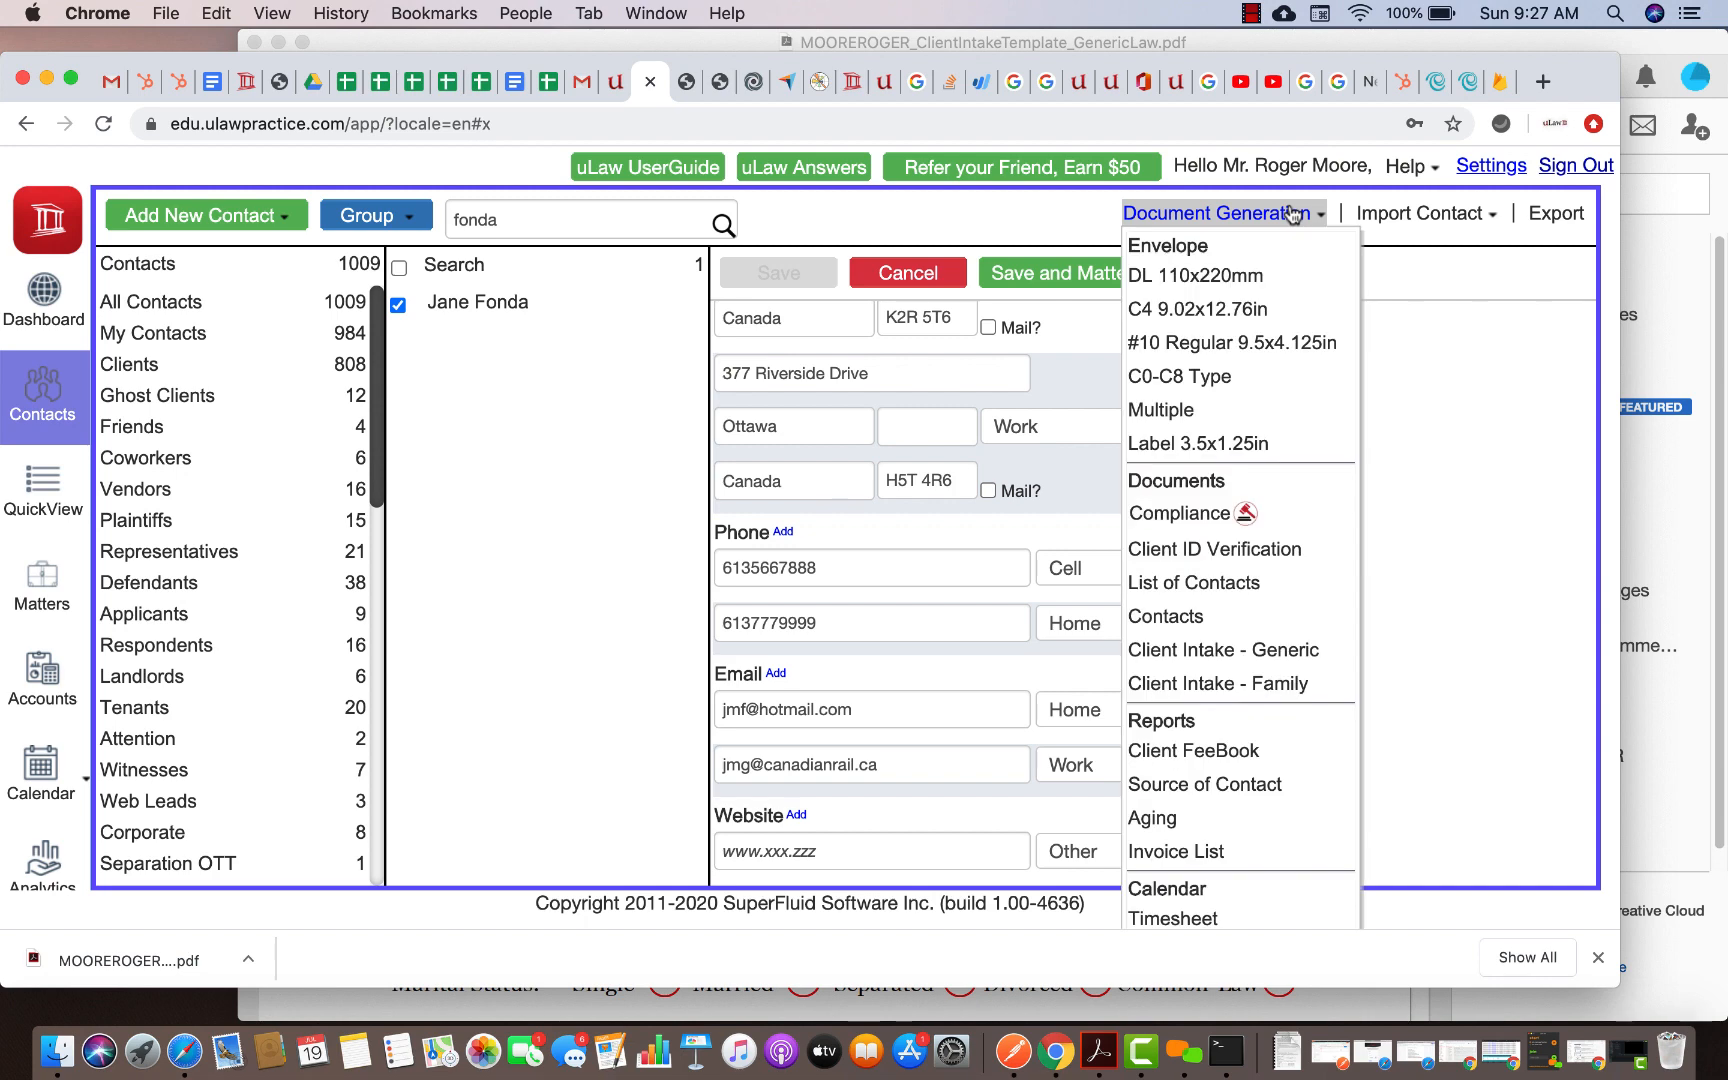
click(1227, 679)
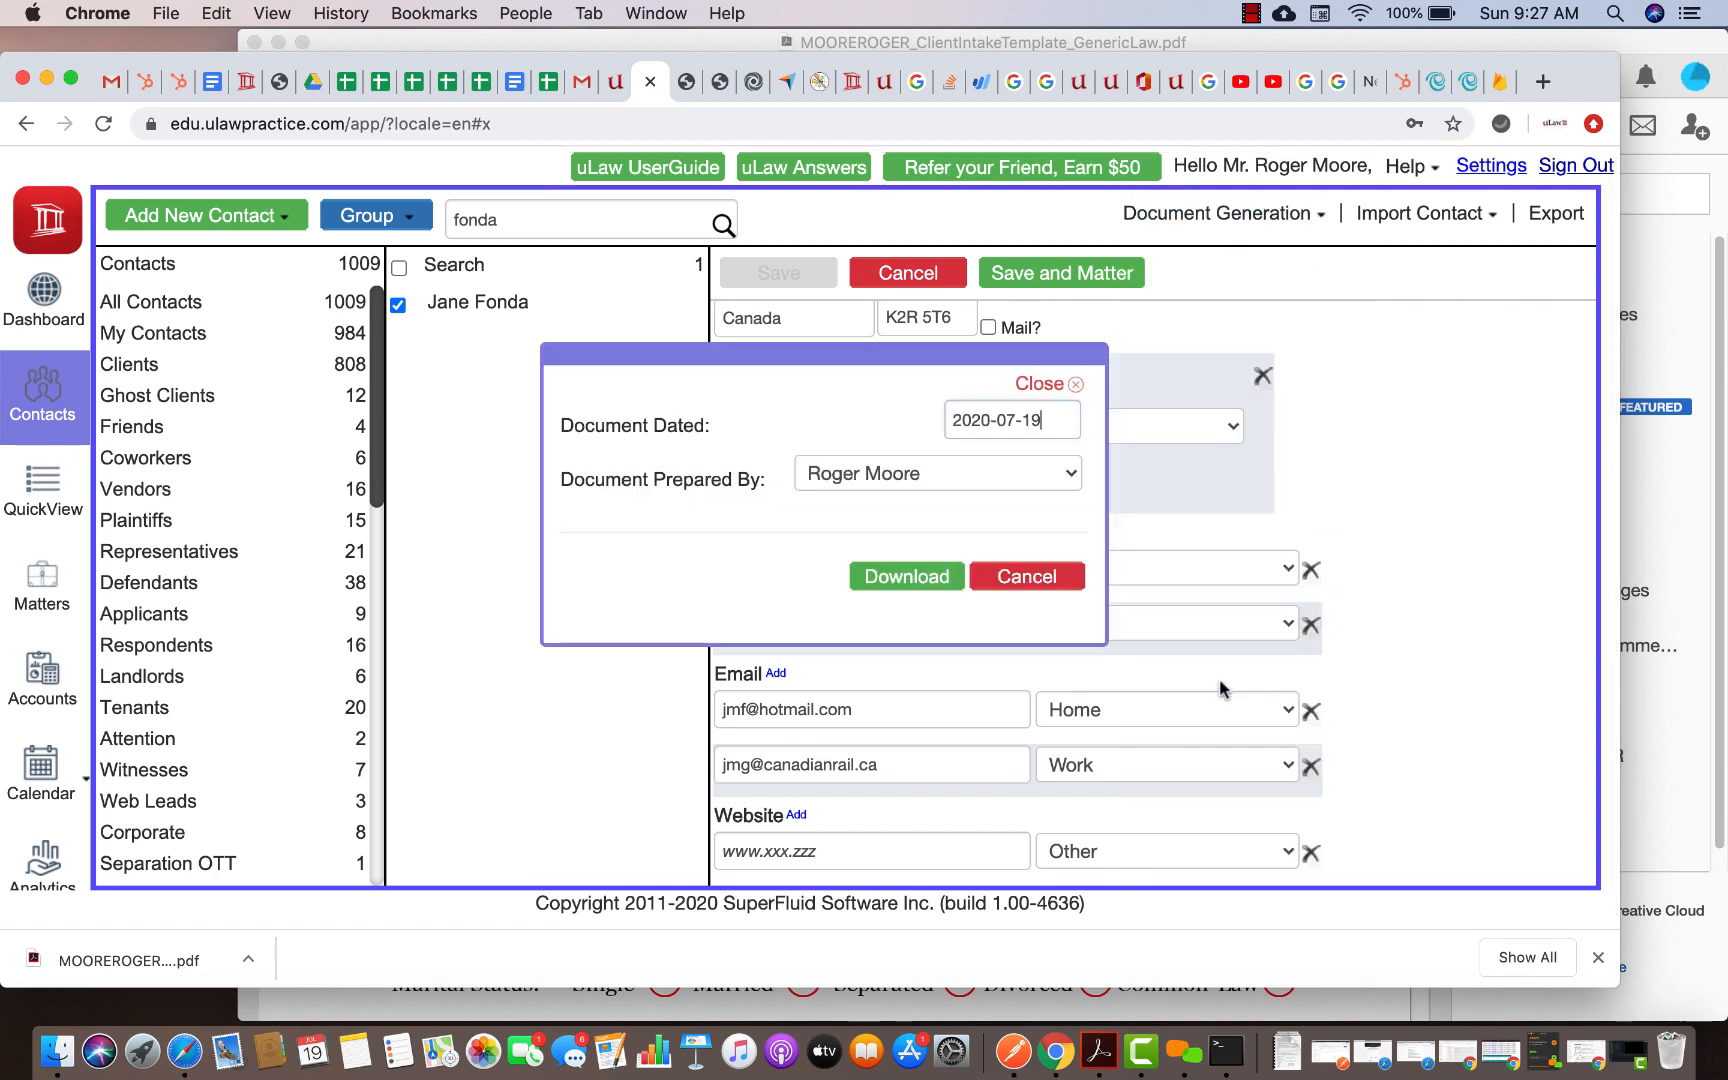
click(865, 580)
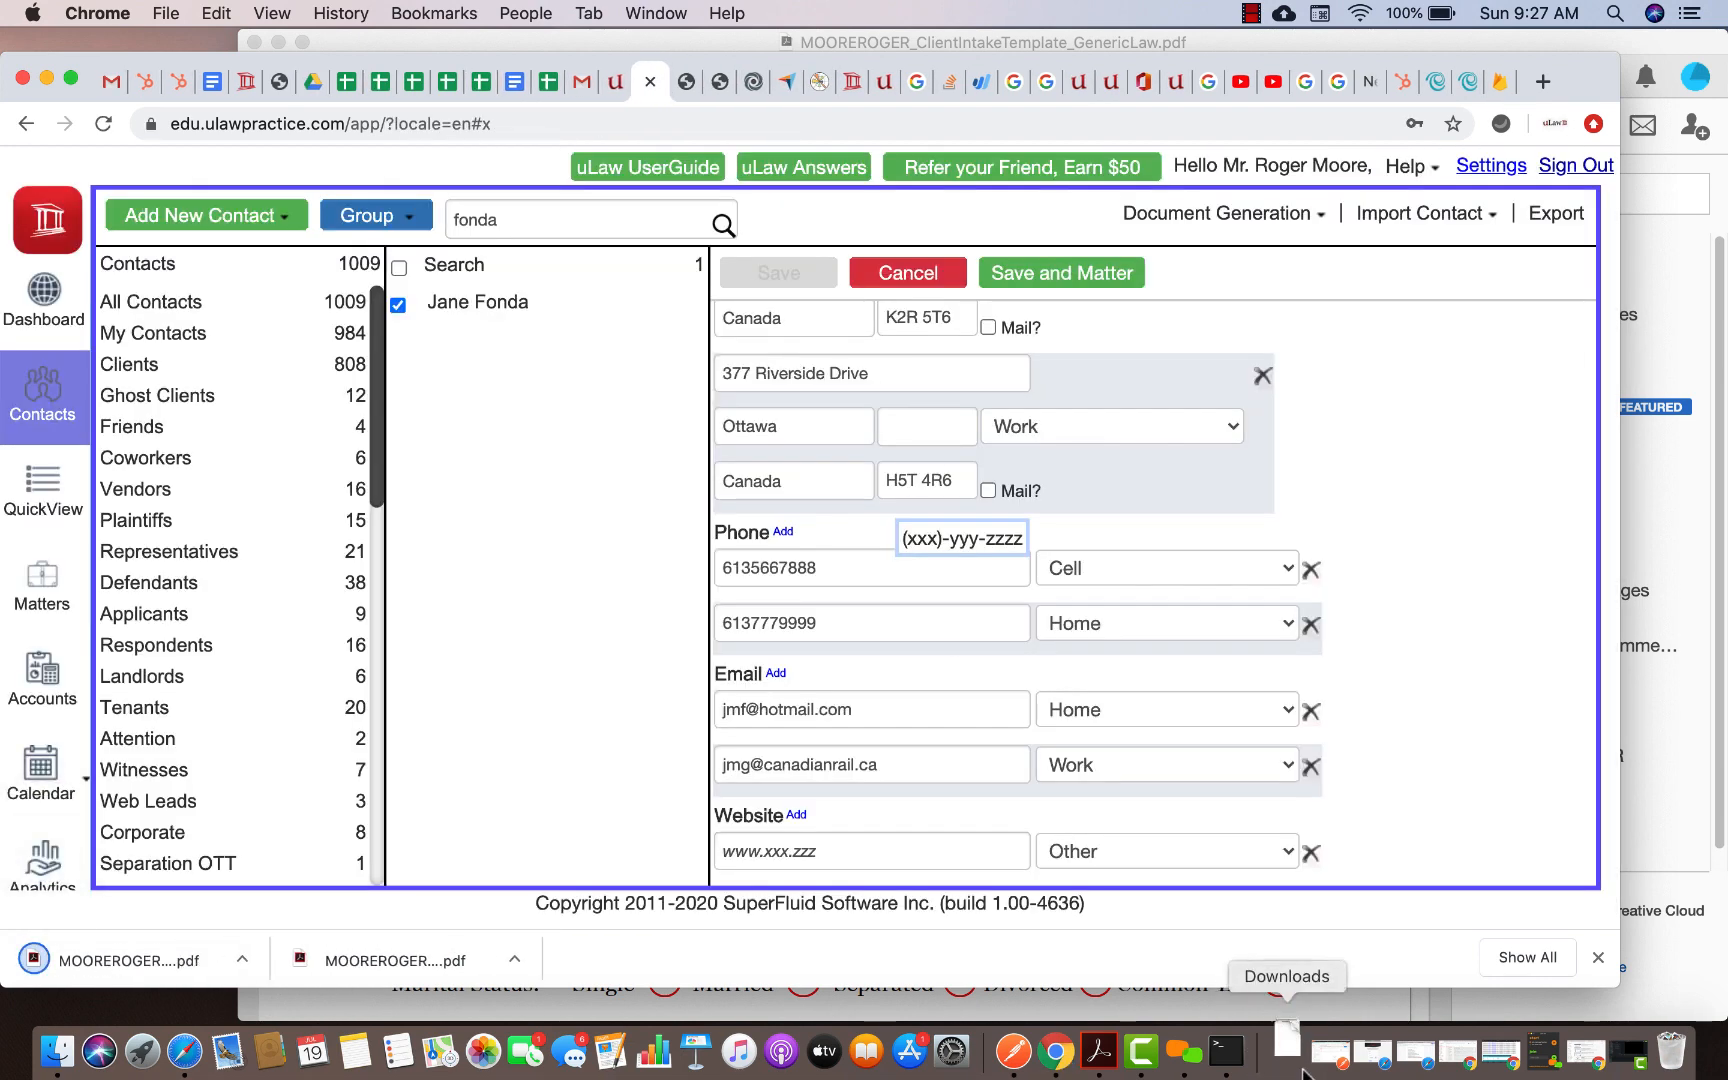
click(1289, 1052)
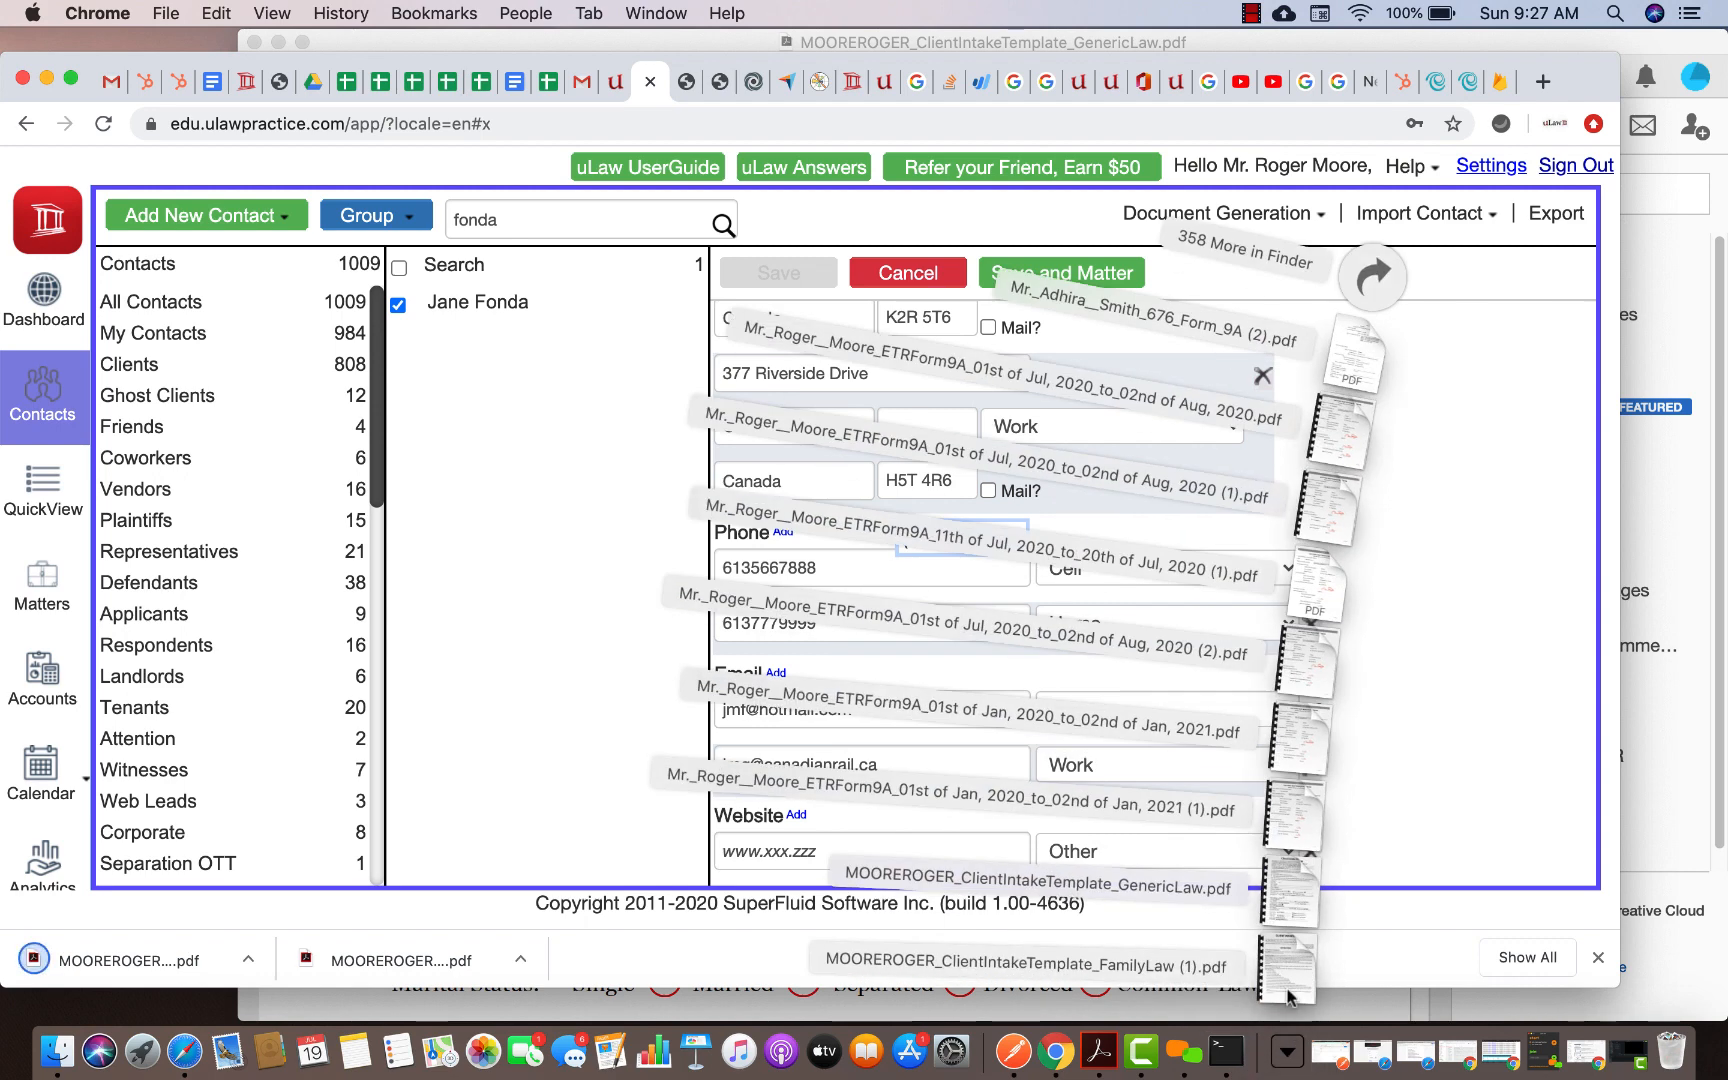
click(1290, 988)
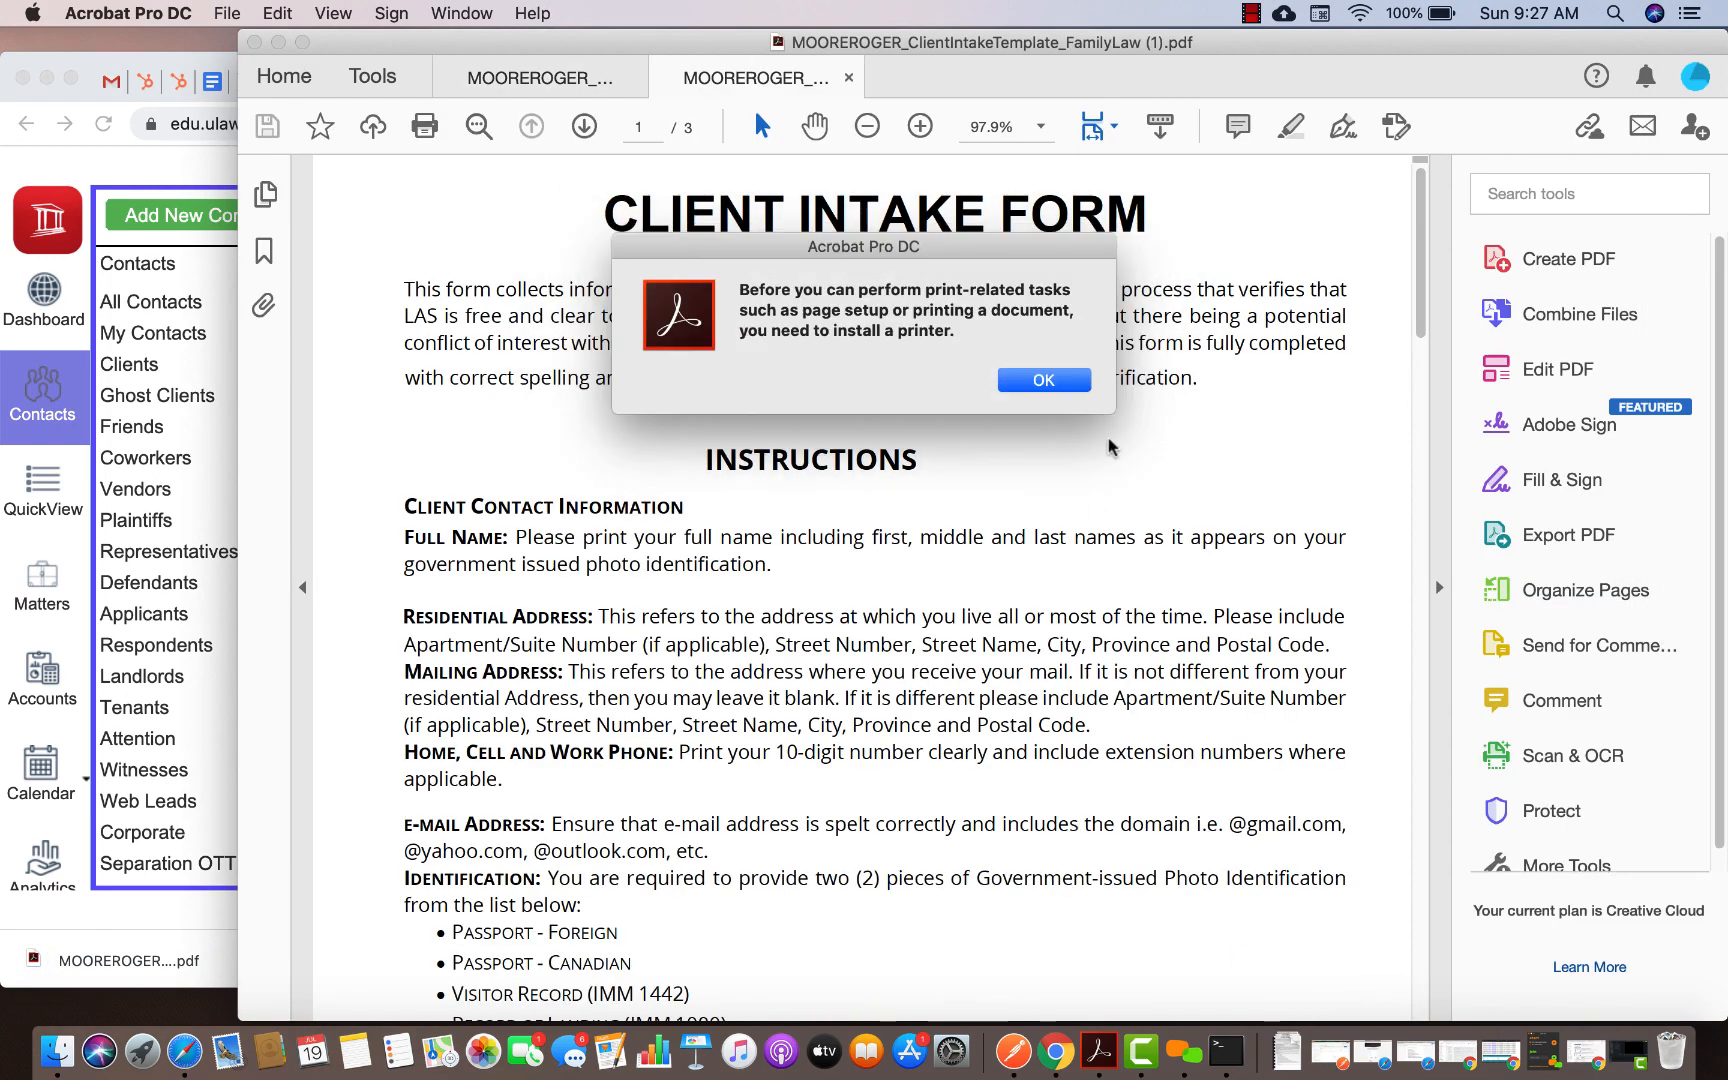
Validate the blank Family Law intake form on page 3, dismissing the printer and required-field alerts
click(1050, 379)
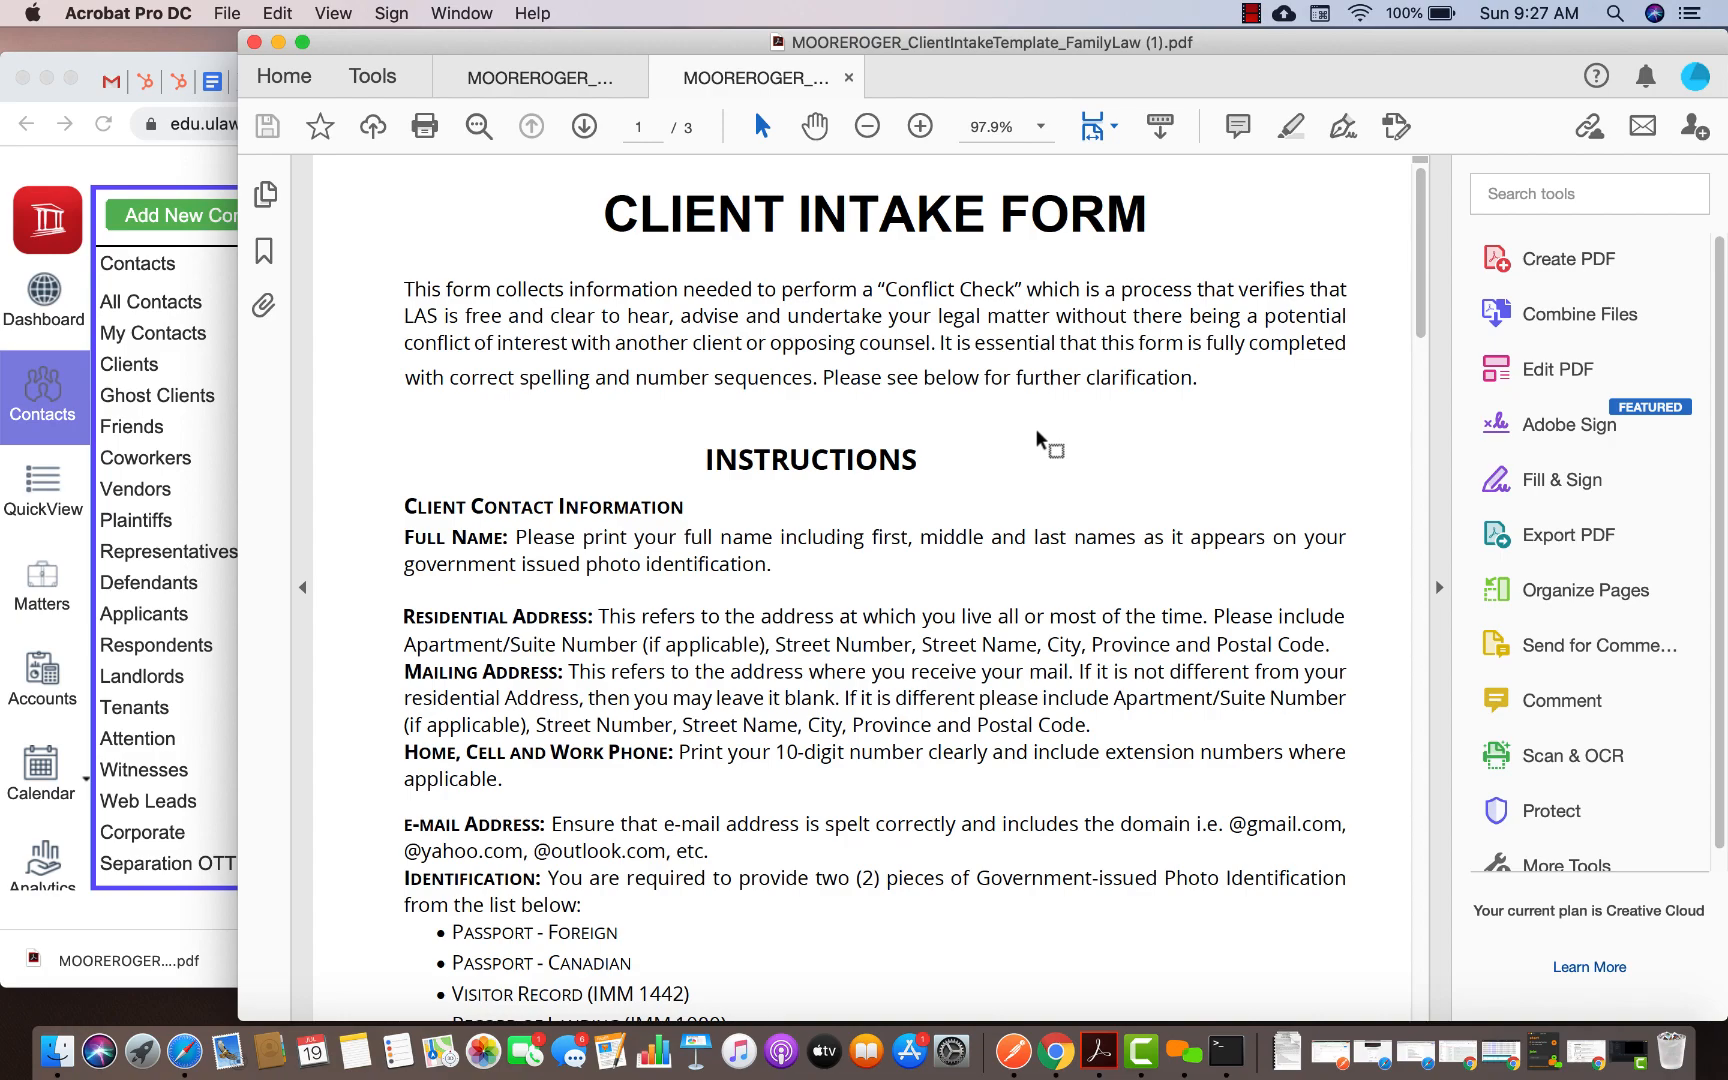
scroll(1035, 428, down, 15)
scroll(1037, 437, down, 15)
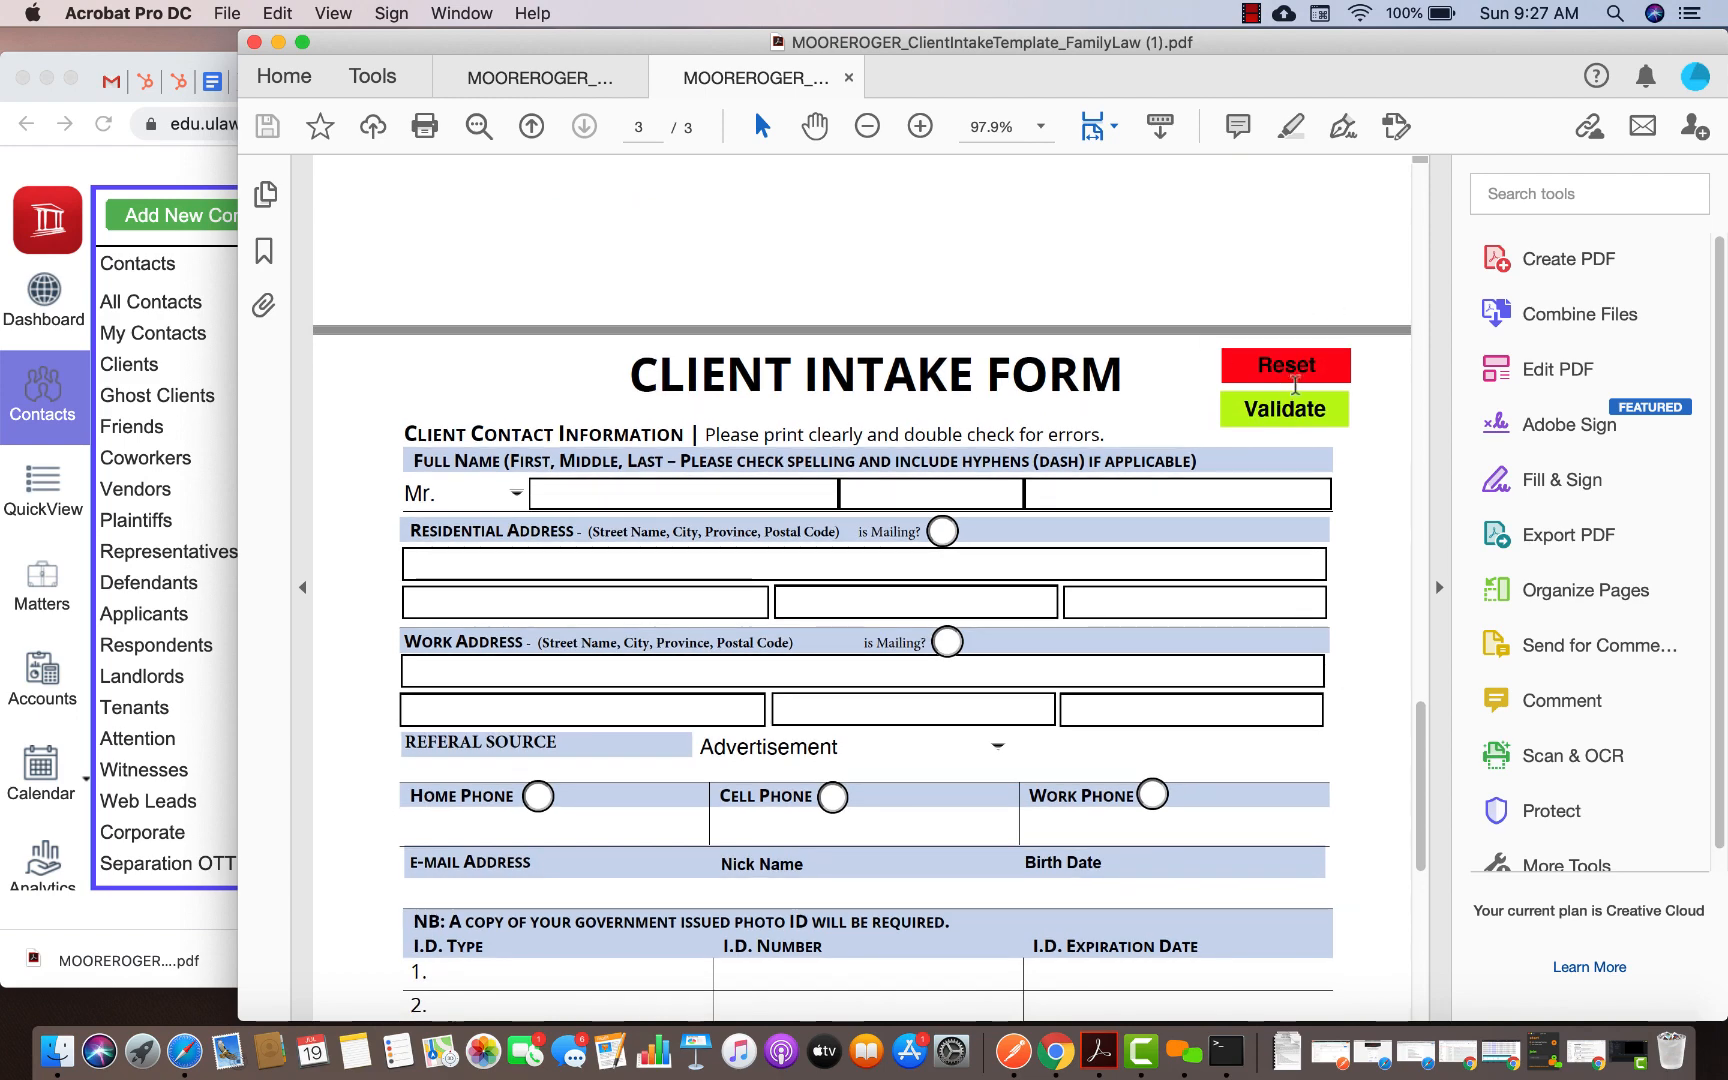
click(1284, 410)
click(1022, 378)
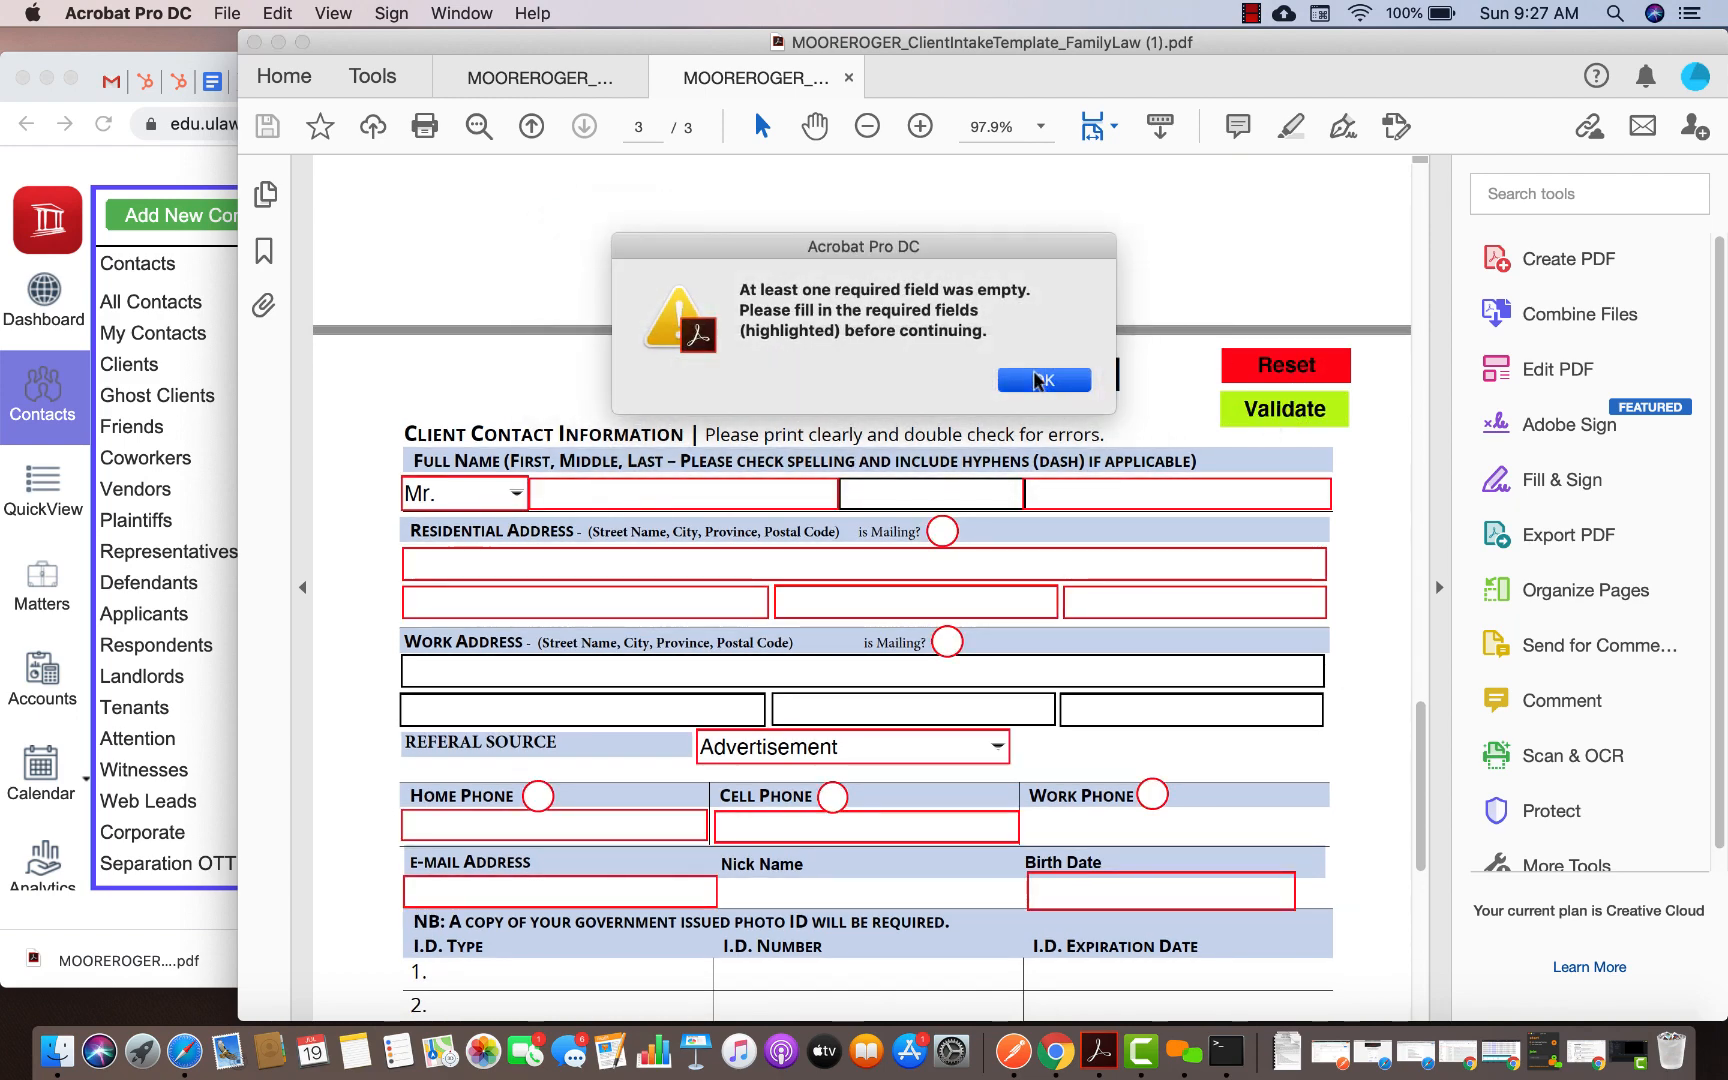
click(1041, 376)
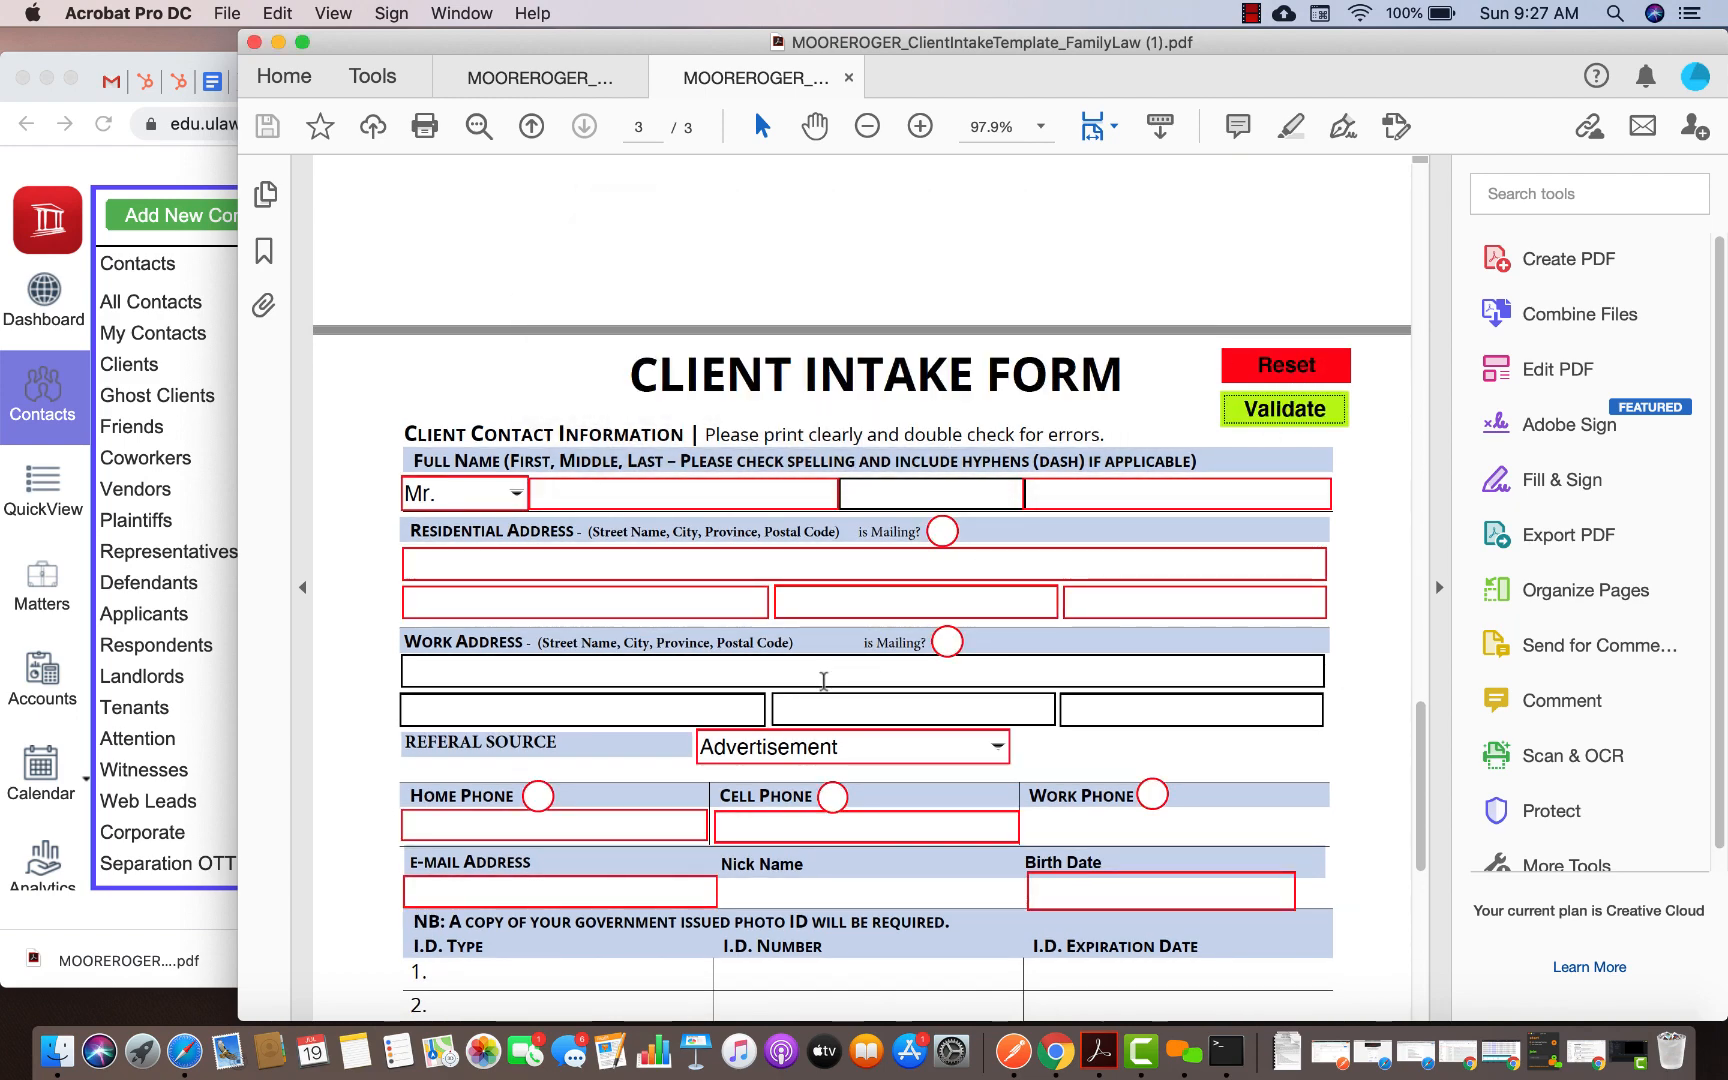
Return to page 1 of the form and stop the screen recording
scroll(823, 681, down, 12)
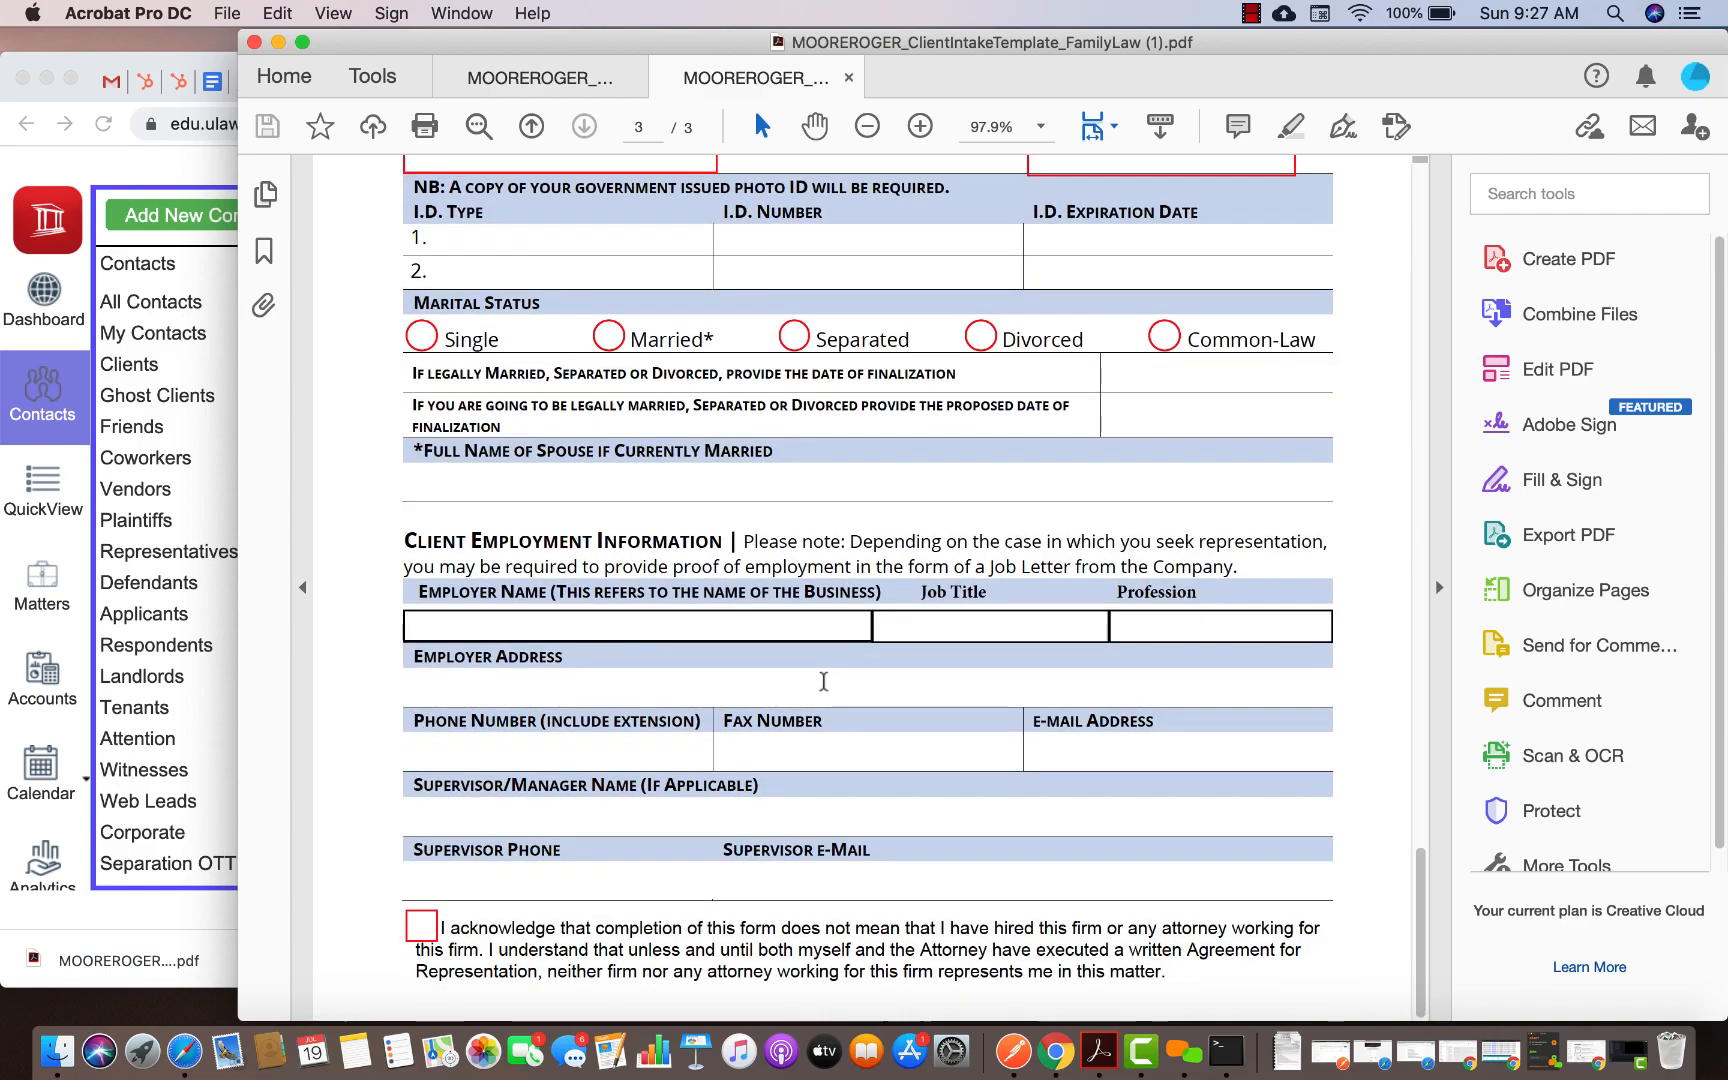
scroll(823, 681, up, 15)
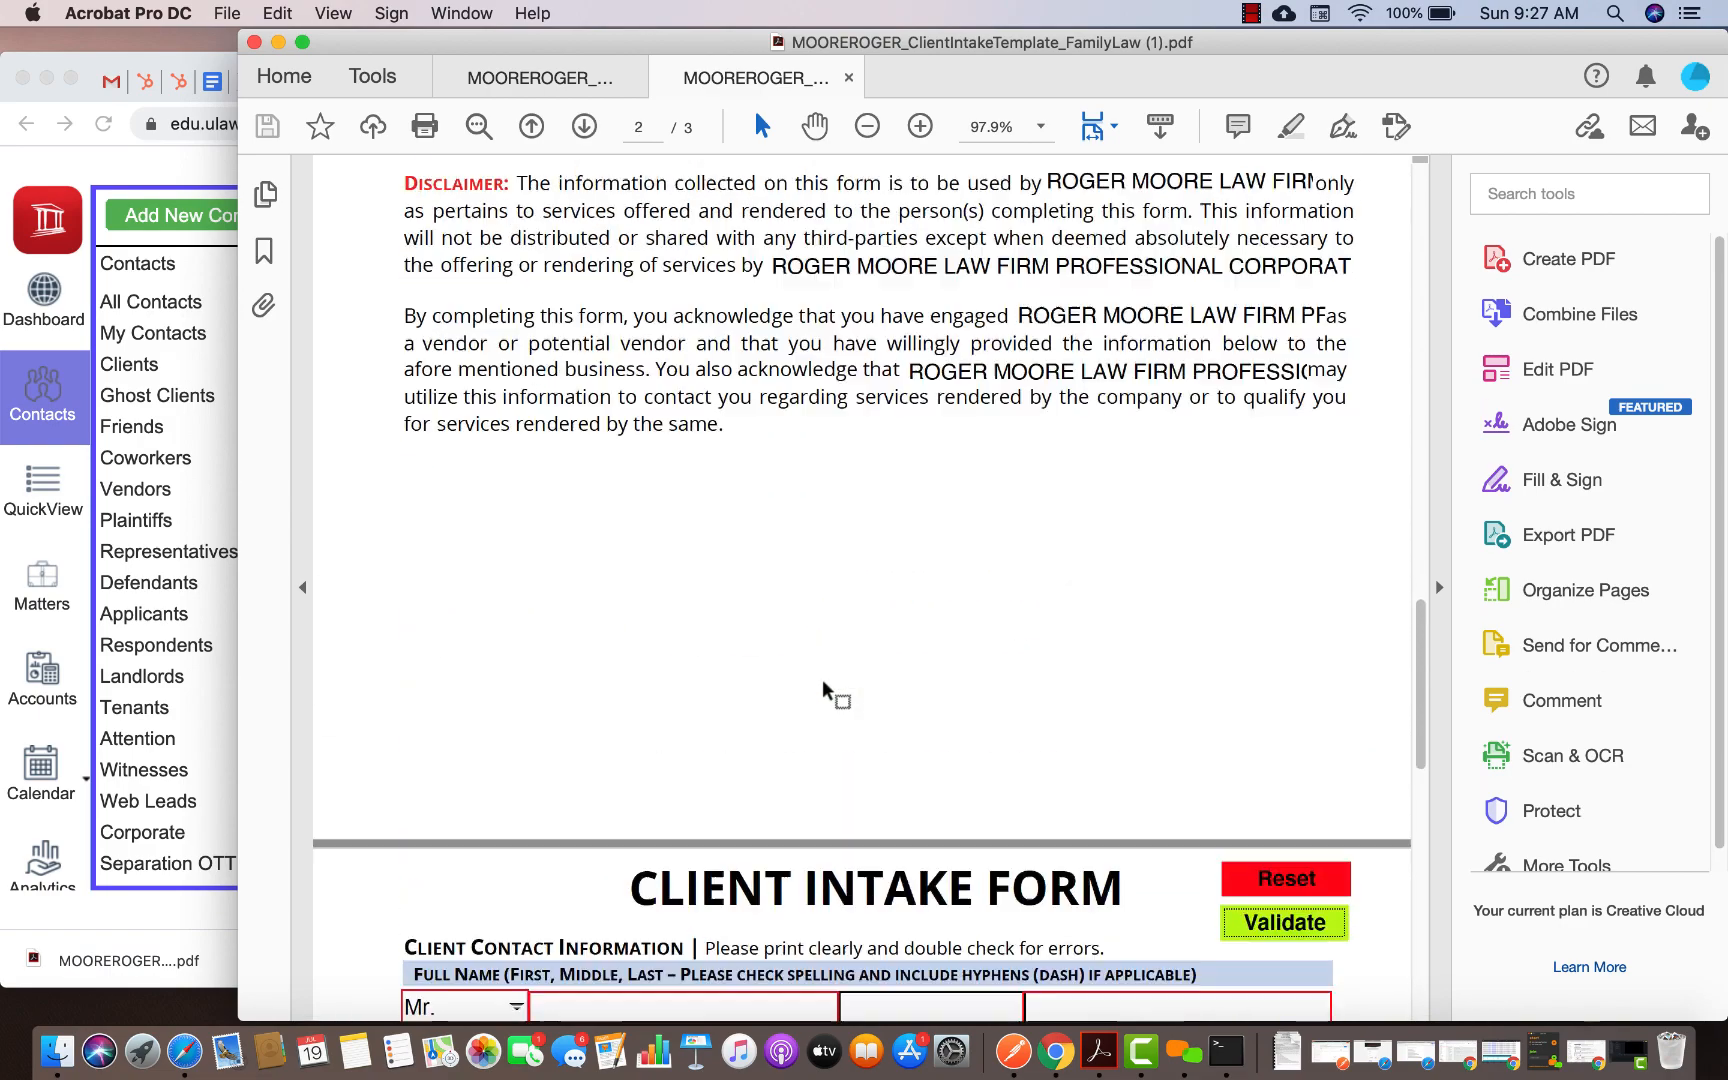
scroll(823, 690, up, 20)
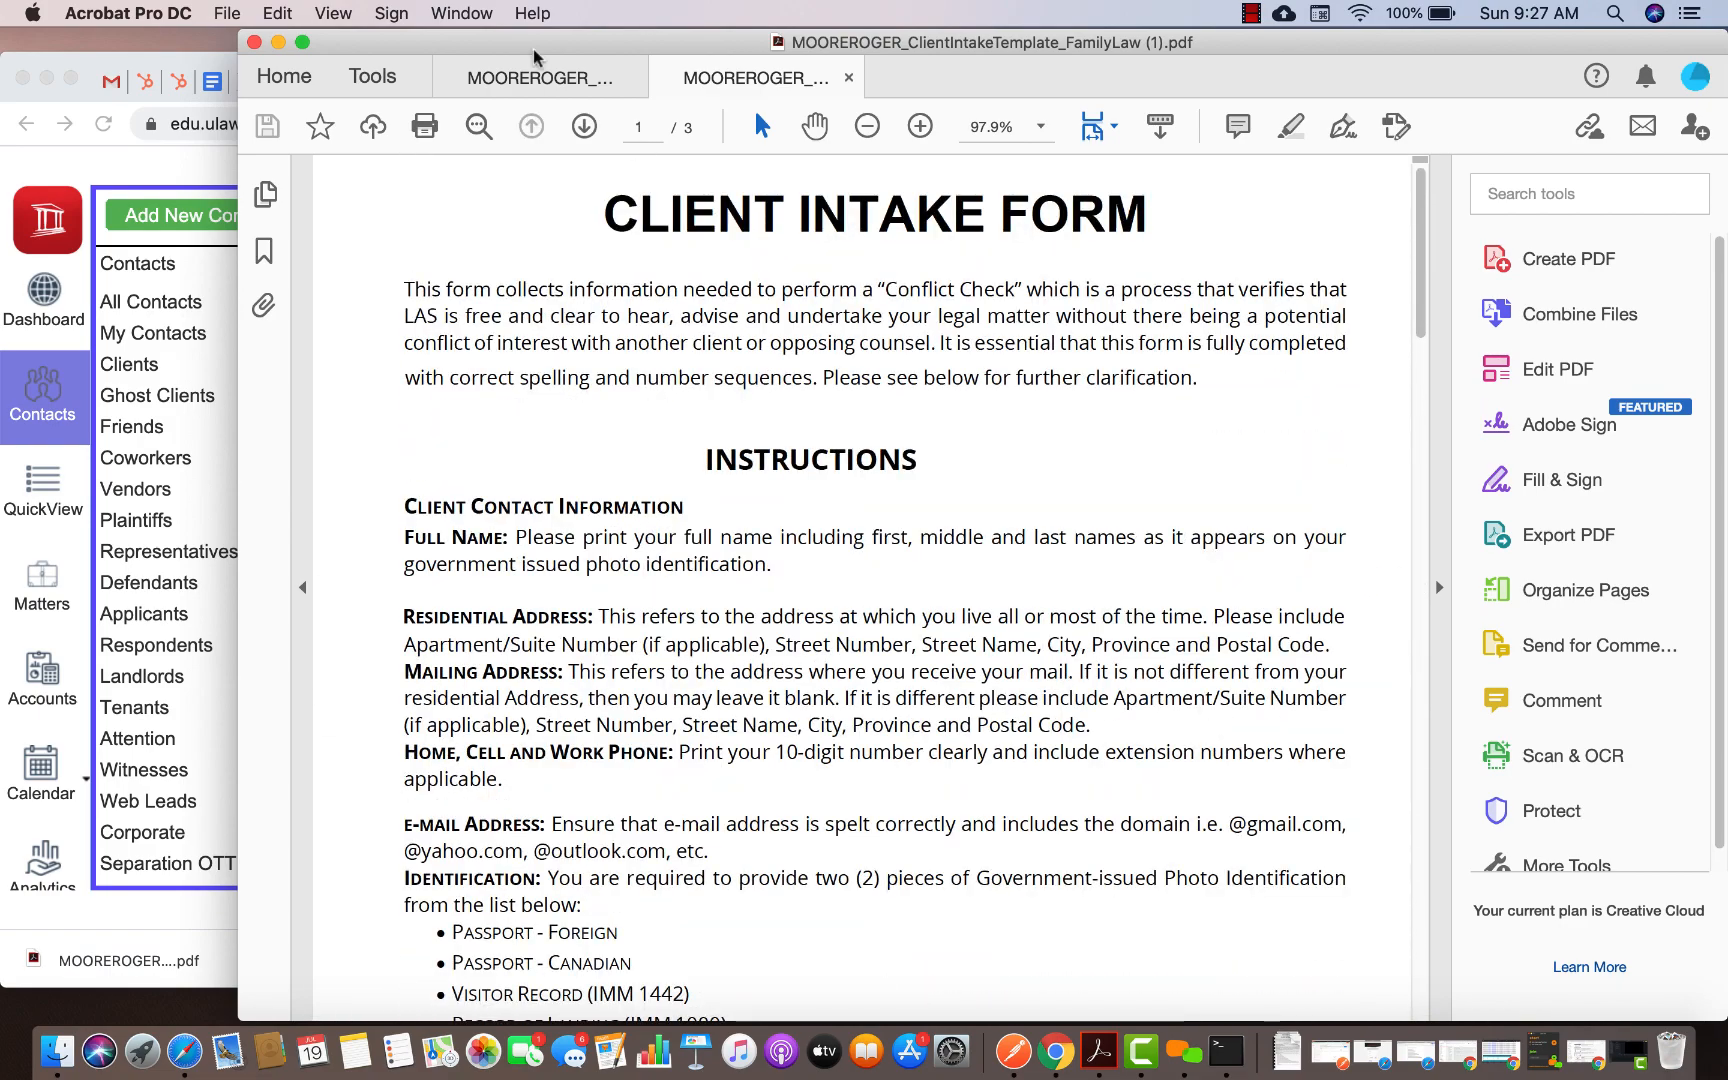
click(1252, 15)
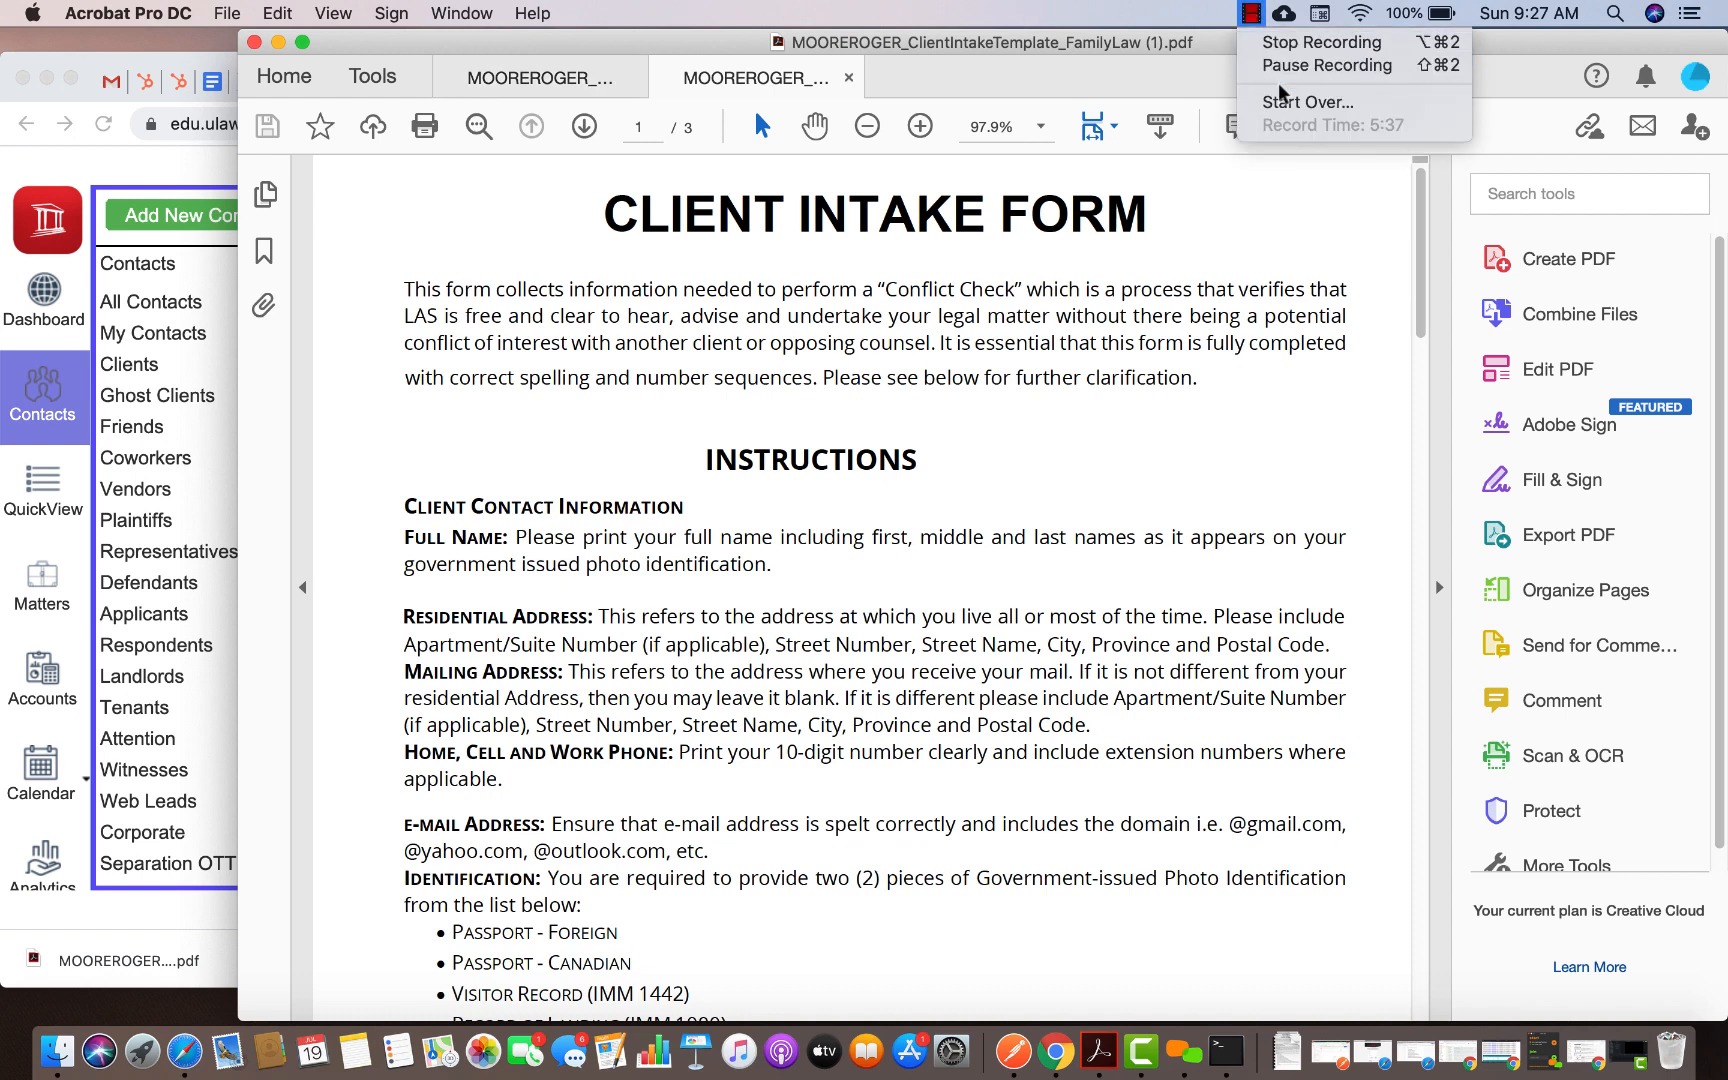
click(1284, 48)
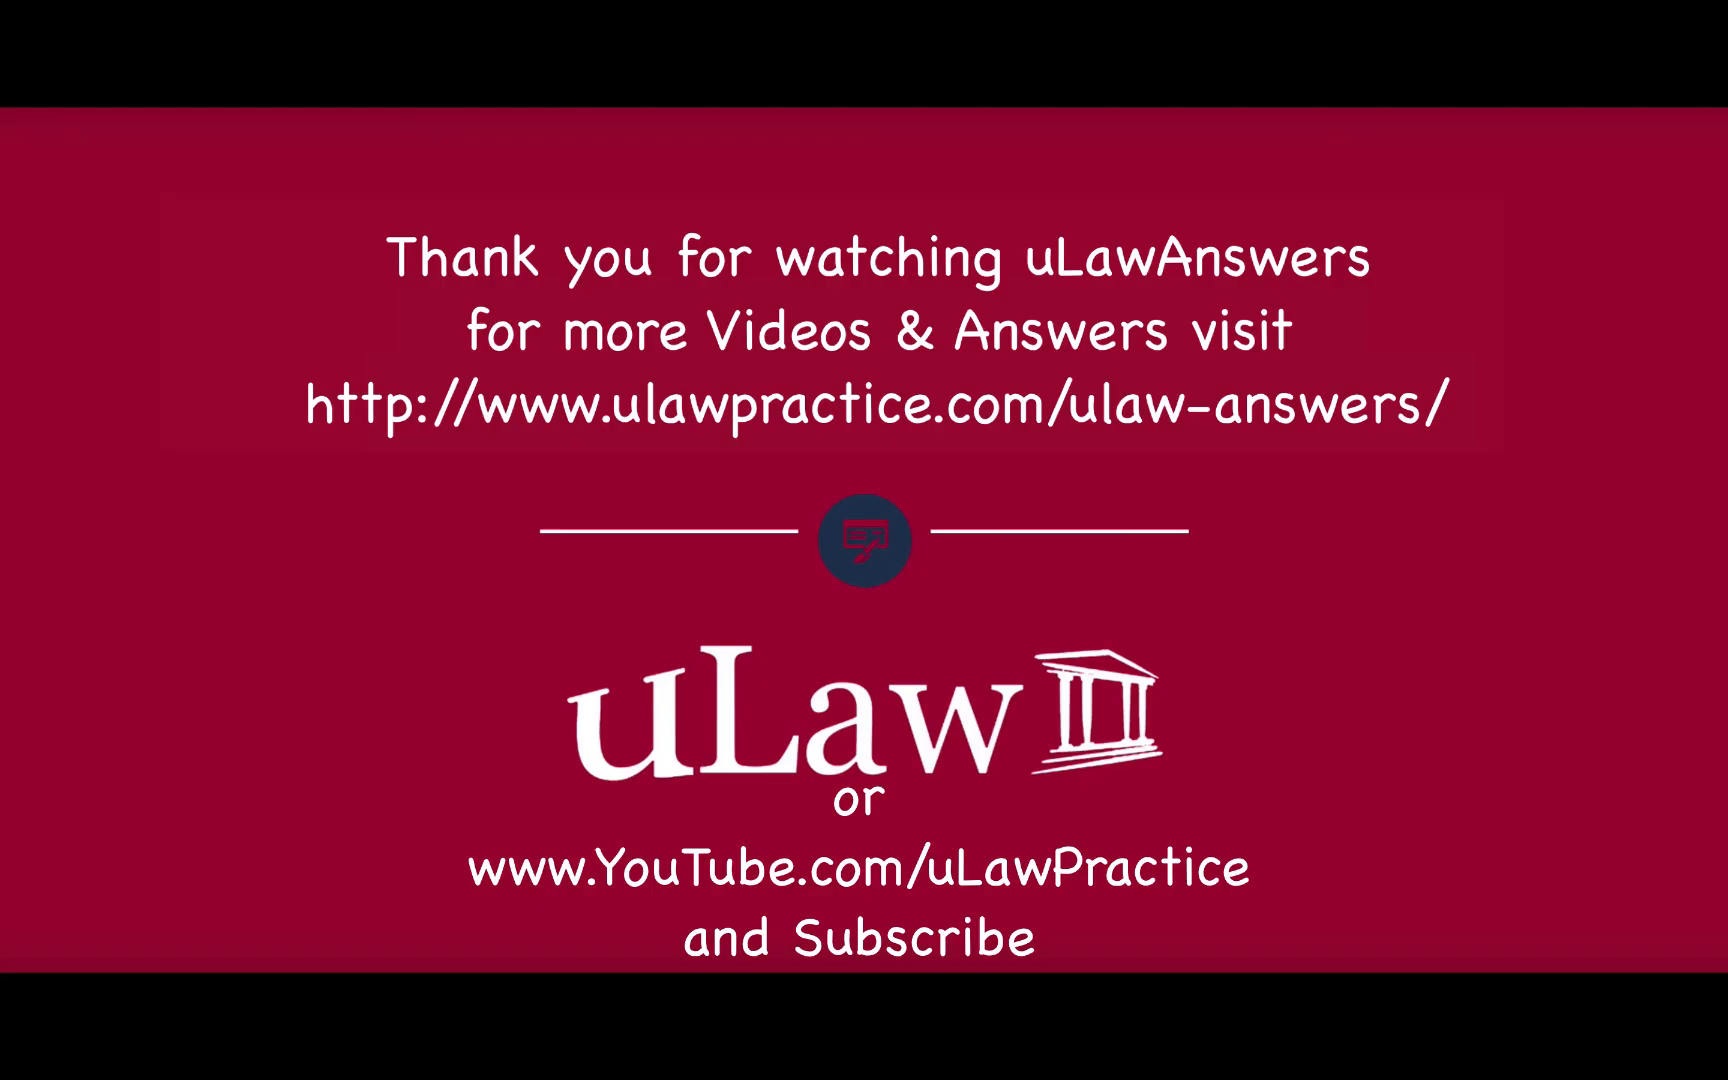